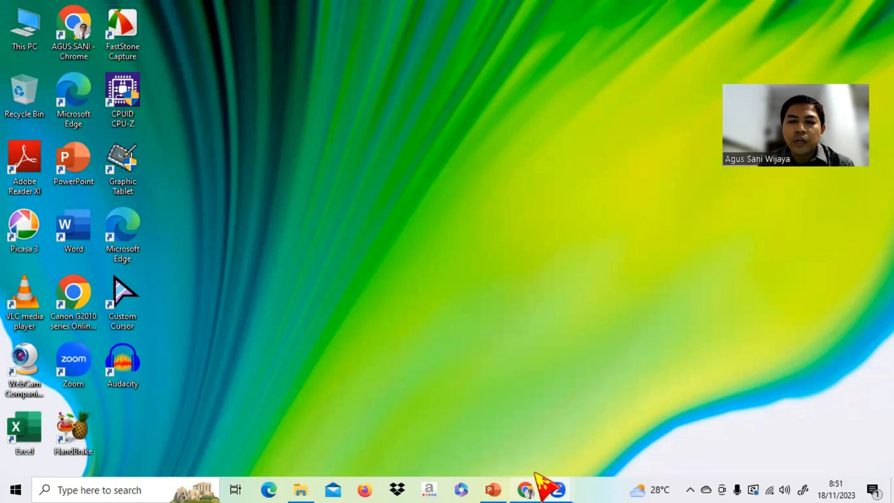
Switch to Chrome, search Google for liveworksheets, and open the LiveWorksheets home page without the translation prompt.
{"action": "left_click", "coordinate": [526, 489]}
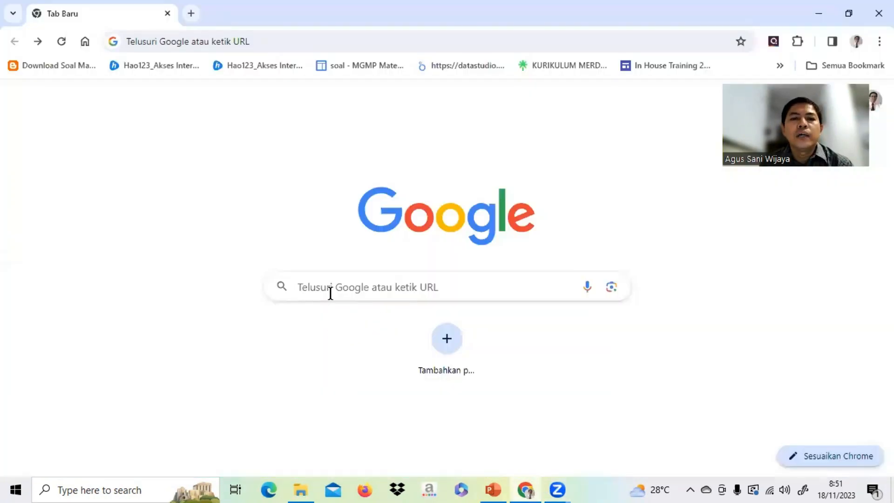
{"action": "left_click", "coordinate": [329, 293]}
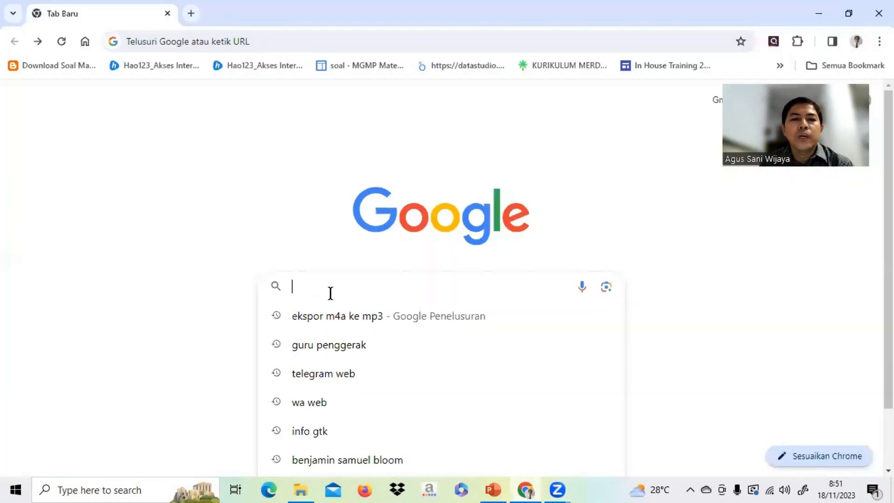
{"action": "type", "text": "liveworksheets"}
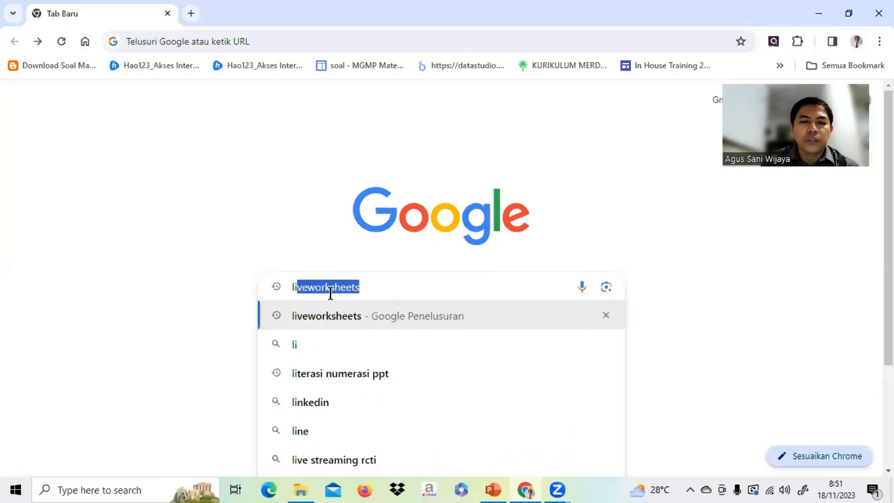
{"action": "left_click", "coordinate": [380, 289]}
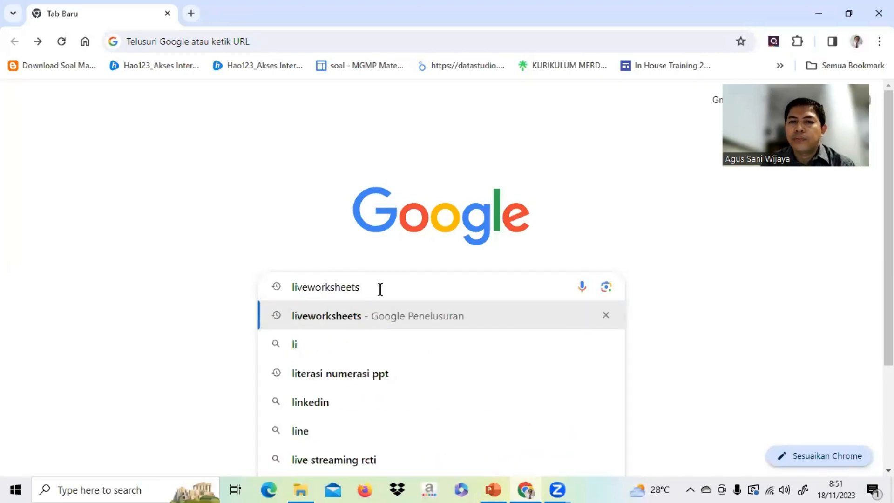
{"action": "key", "text": "Return"}
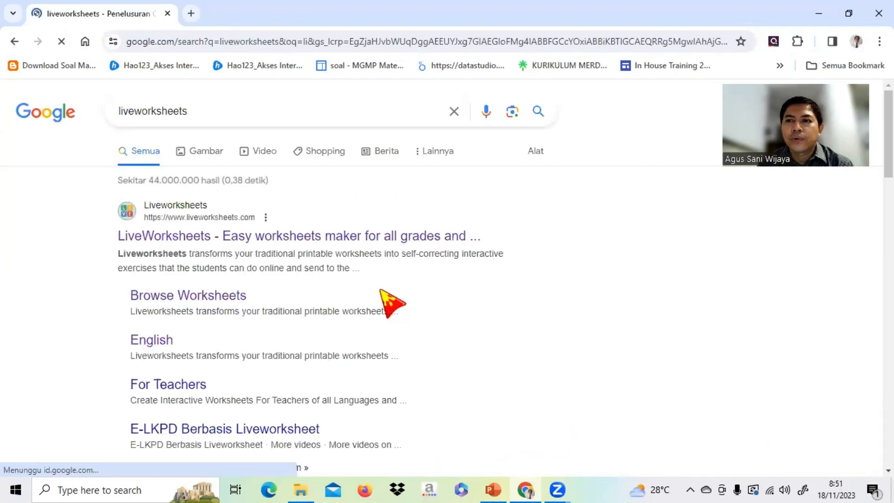
{"action": "left_click", "coordinate": [145, 236]}
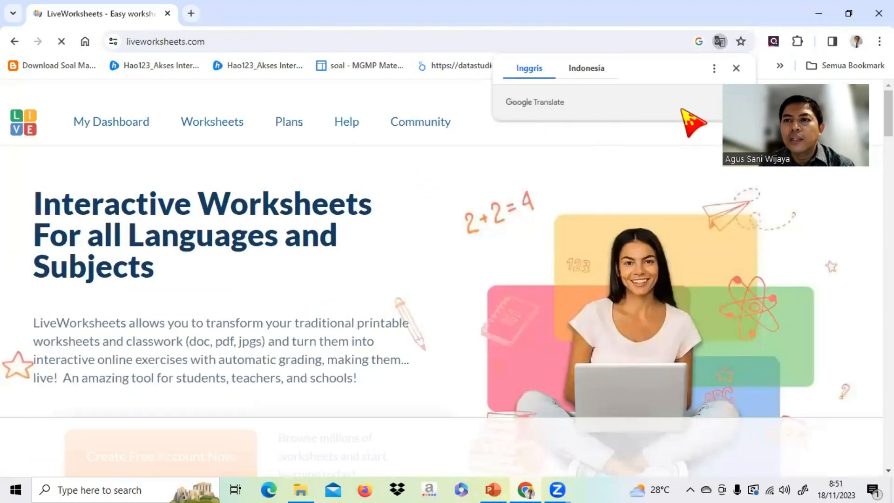
{"action": "left_click", "coordinate": [736, 68]}
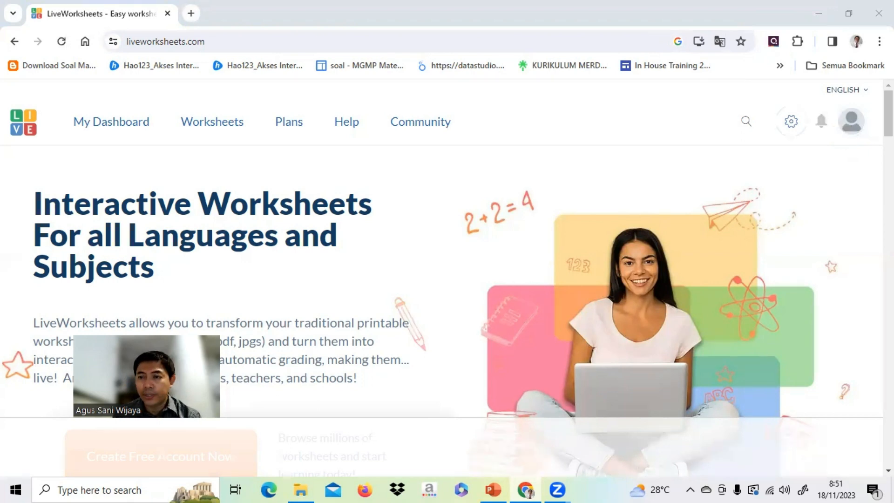
Log out of the LiveWorksheets account and log back in with the prefilled credentials, completing the reCAPTCHA check.
{"action": "left_click", "coordinate": [852, 133]}
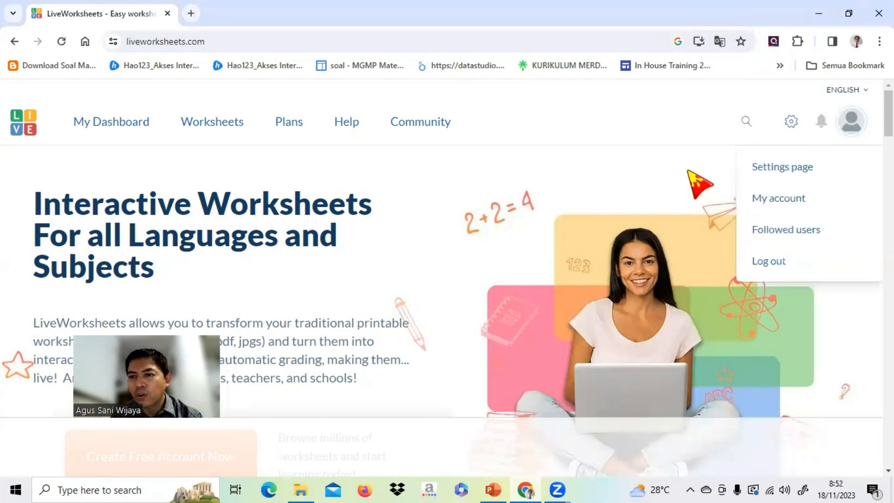
{"action": "left_click", "coordinate": [774, 272]}
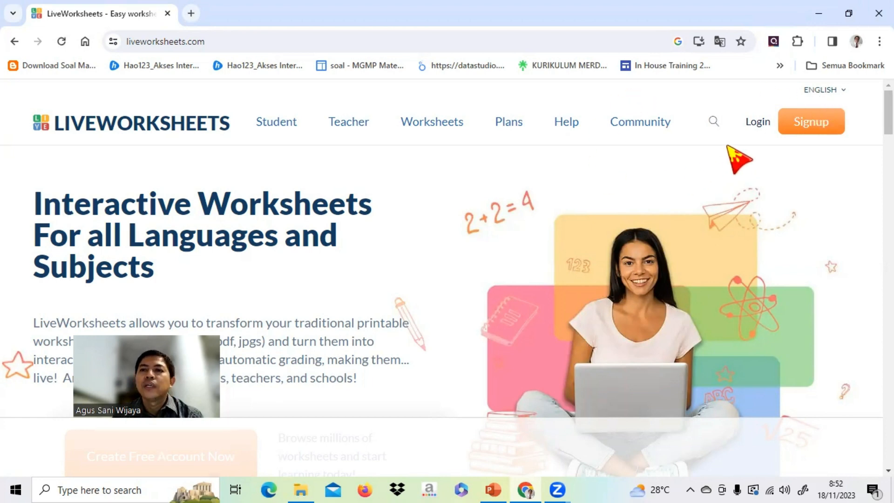
{"action": "left_click", "coordinate": [759, 124]}
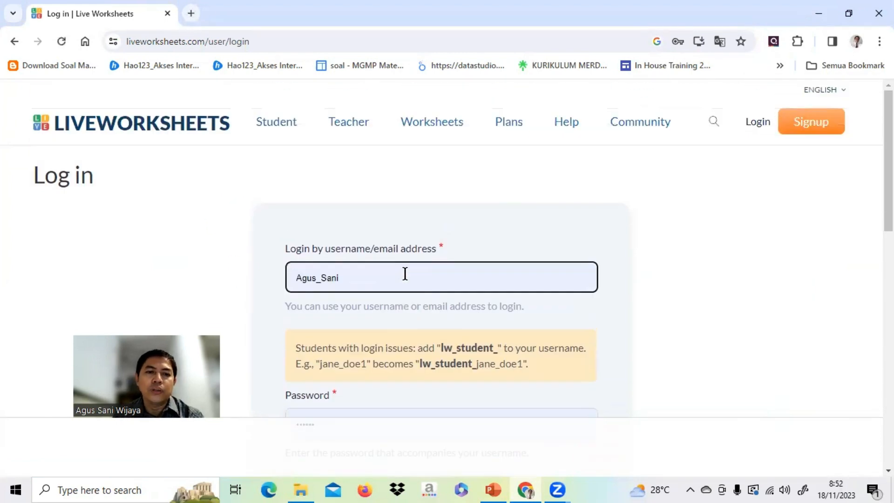
{"action": "scroll", "coordinate": [404, 274], "scroll_direction": "down", "scroll_amount": 3}
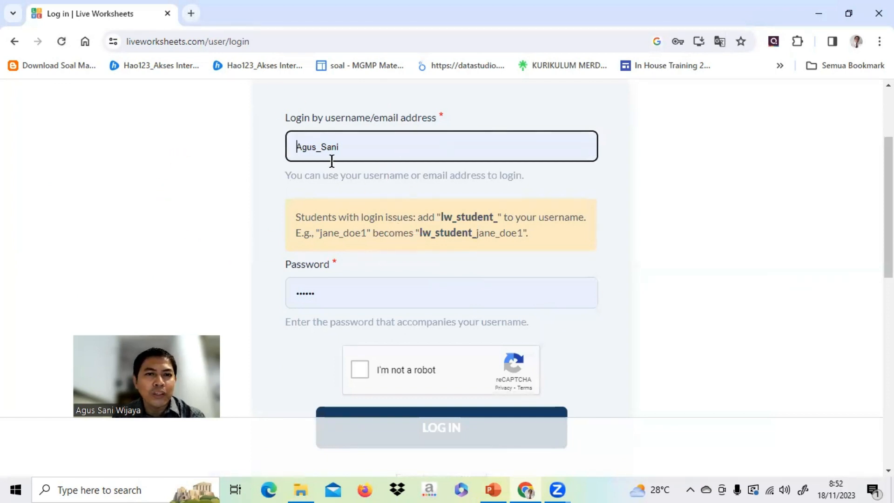
{"action": "left_click", "coordinate": [361, 371]}
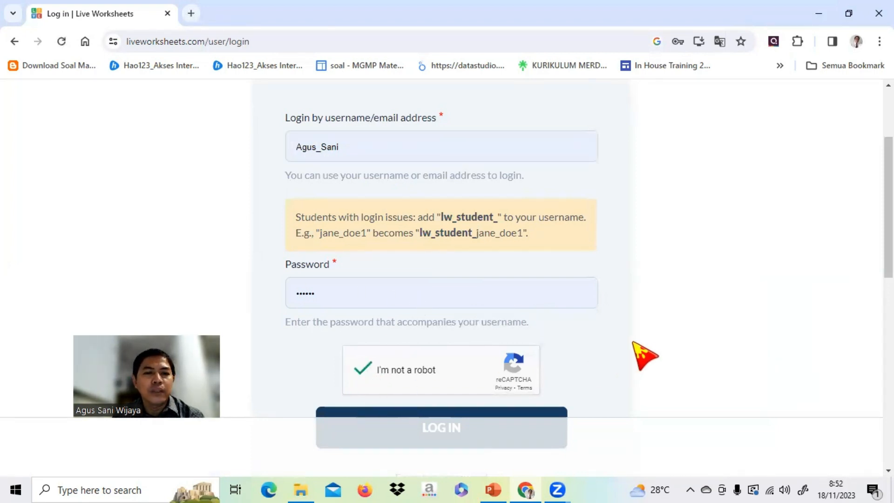
{"action": "scroll", "coordinate": [645, 356], "scroll_direction": "down", "scroll_amount": 3}
{"action": "left_click", "coordinate": [453, 300]}
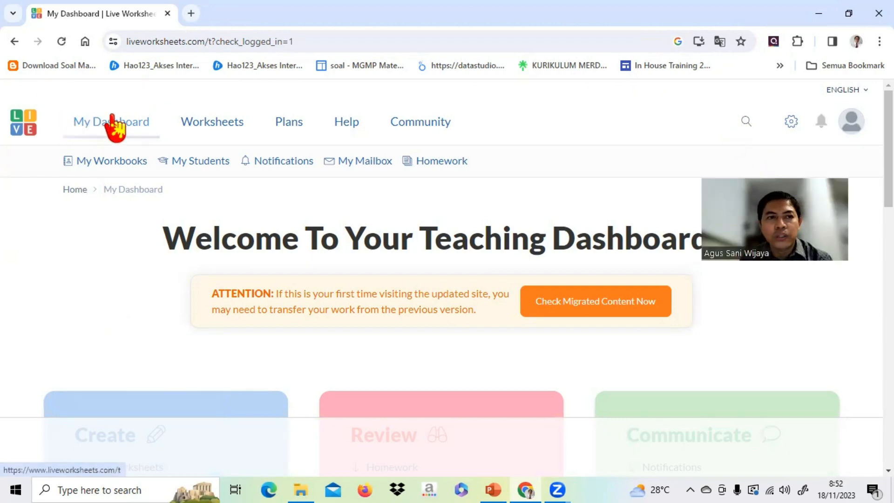
Open the My Worksheets list from the teaching dashboard.
{"action": "left_click", "coordinate": [113, 135]}
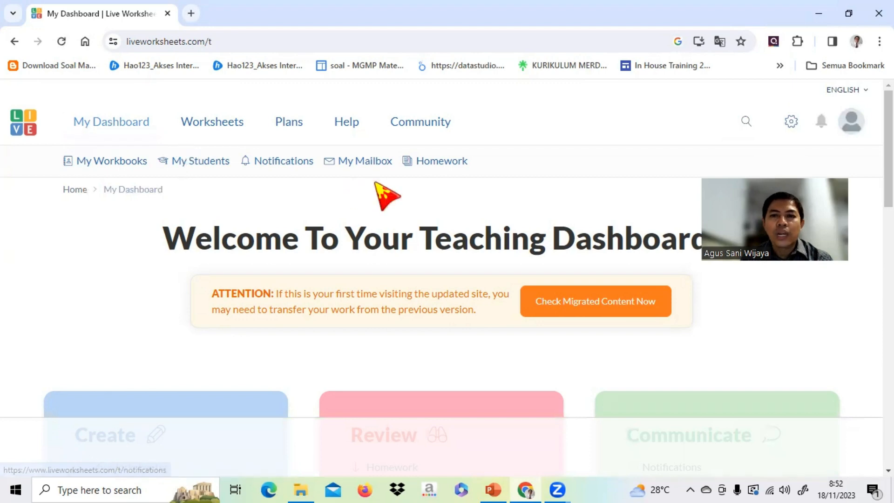
{"action": "scroll", "coordinate": [378, 188], "scroll_direction": "down", "scroll_amount": 3}
{"action": "scroll", "coordinate": [378, 189], "scroll_direction": "down", "scroll_amount": 1}
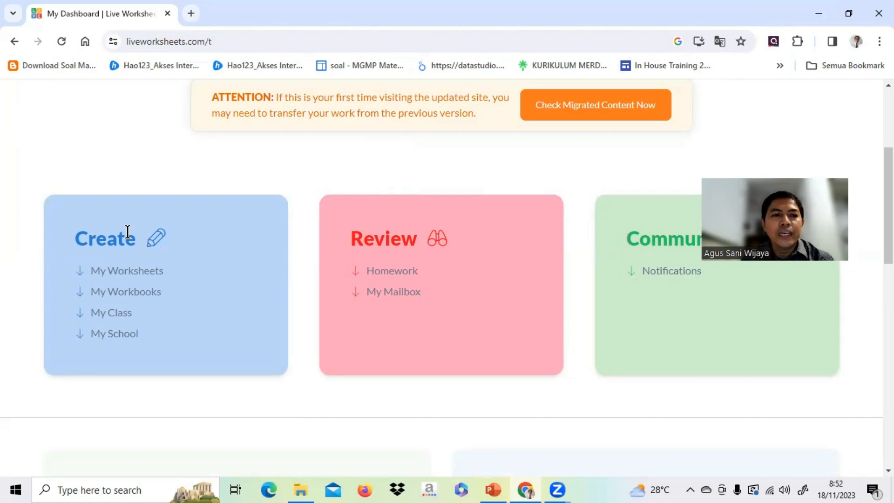
{"action": "left_click", "coordinate": [132, 280]}
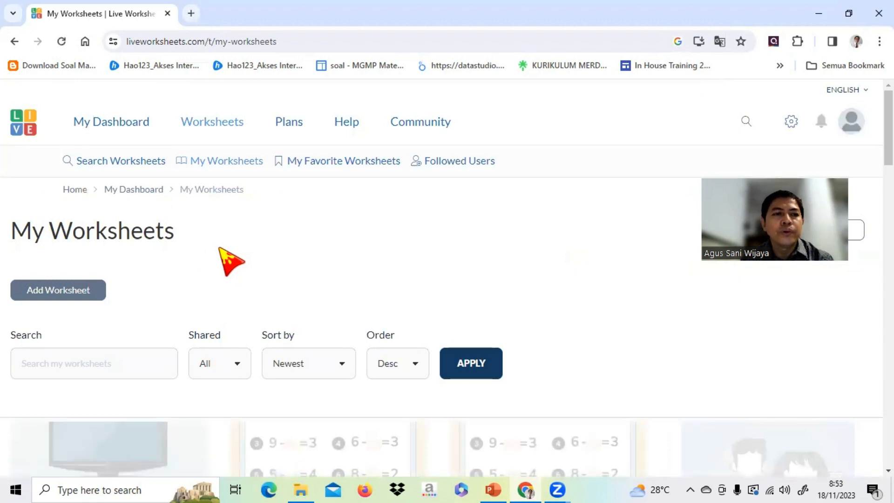
Start a new worksheet and close the floating video on the Create Worksheet page.
{"action": "scroll", "coordinate": [219, 248], "scroll_direction": "down", "scroll_amount": 2}
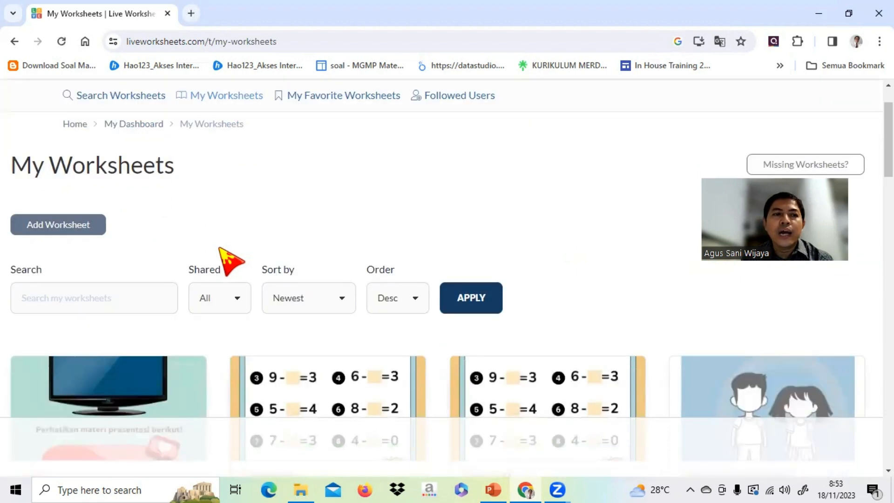
{"action": "left_click", "coordinate": [85, 226]}
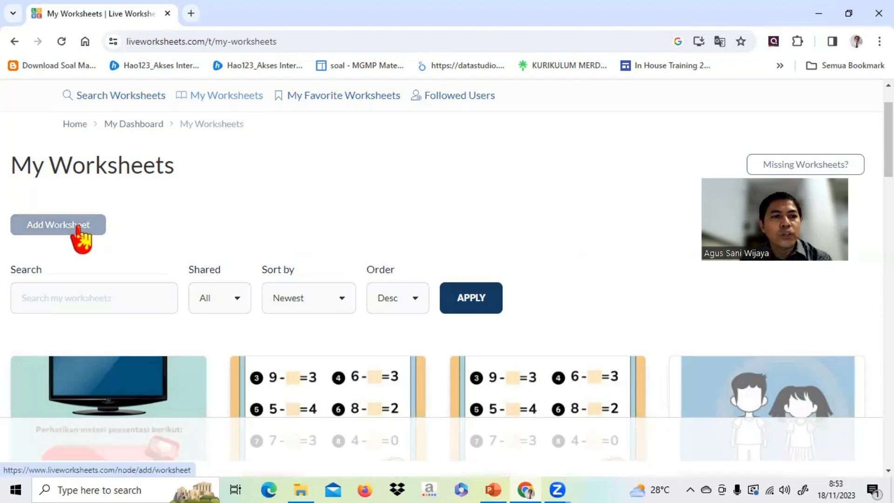
{"action": "left_click", "coordinate": [79, 230]}
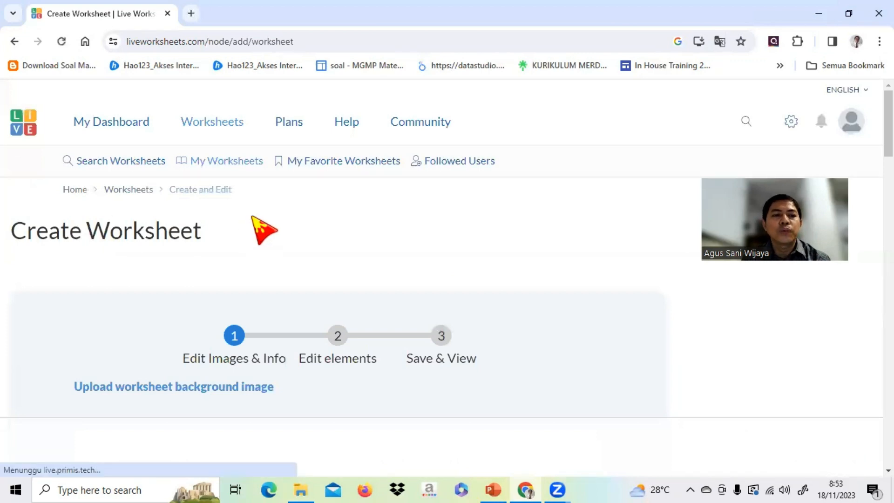
{"action": "scroll", "coordinate": [256, 230], "scroll_direction": "down", "scroll_amount": 2}
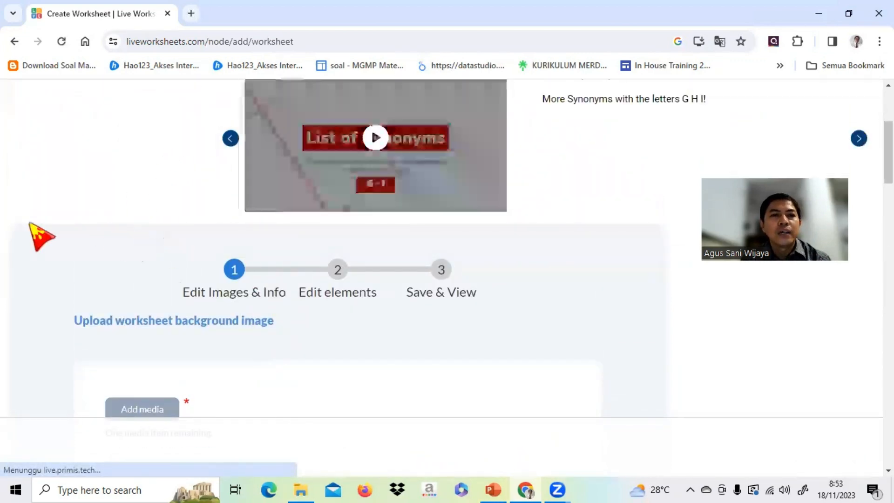
{"action": "scroll", "coordinate": [278, 343], "scroll_direction": "down", "scroll_amount": 2}
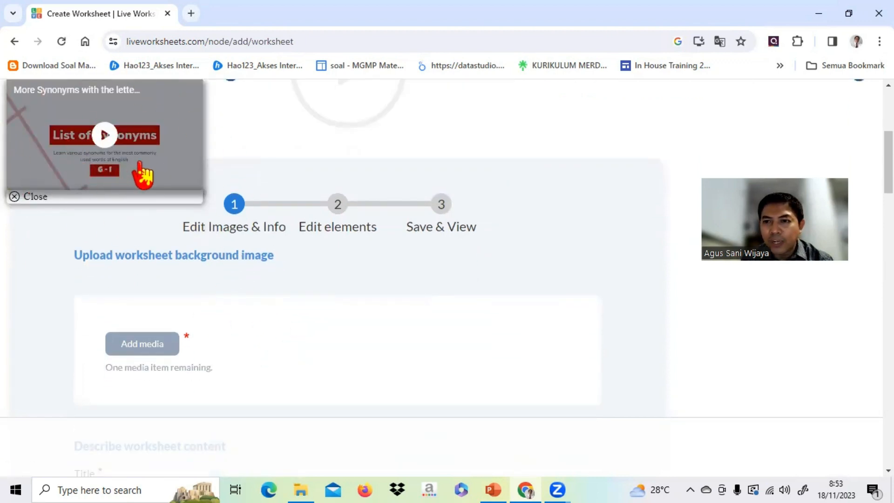
{"action": "left_click", "coordinate": [14, 196]}
{"action": "scroll", "coordinate": [312, 228], "scroll_direction": "down", "scroll_amount": 3}
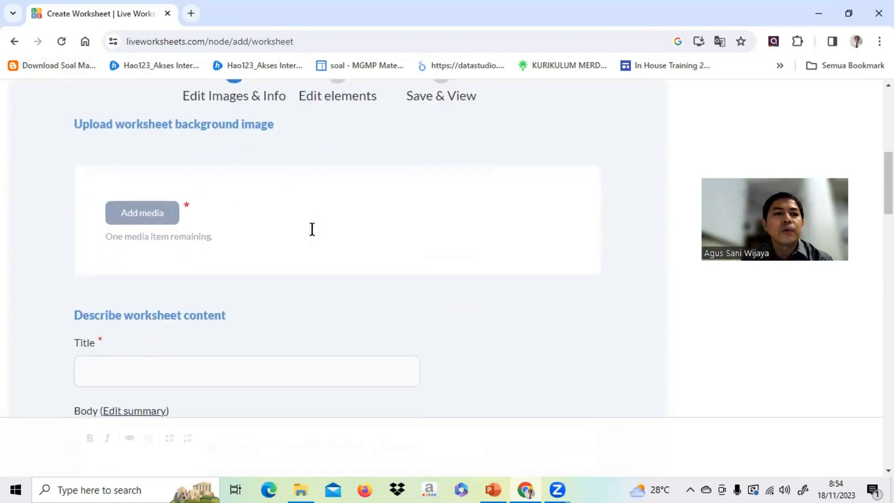
Open the media set dialog for the worksheet background image and start choosing a file from the computer.
{"action": "left_click", "coordinate": [165, 213]}
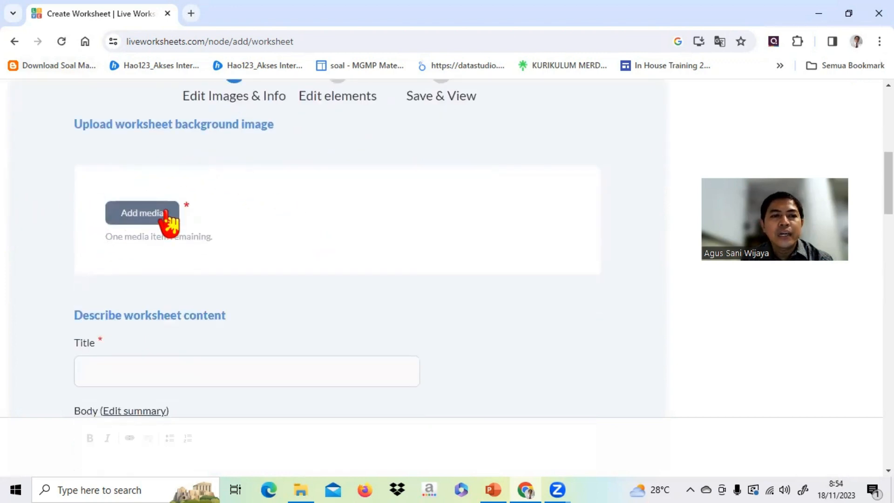
{"action": "left_click", "coordinate": [133, 214]}
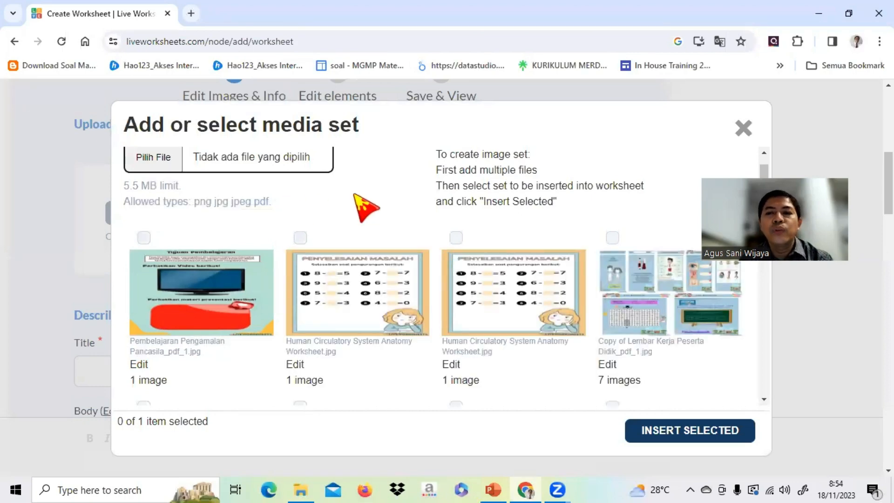
{"action": "scroll", "coordinate": [354, 194], "scroll_direction": "up", "scroll_amount": 1}
{"action": "scroll", "coordinate": [355, 195], "scroll_direction": "down", "scroll_amount": 1}
{"action": "scroll", "coordinate": [354, 194], "scroll_direction": "up", "scroll_amount": 1}
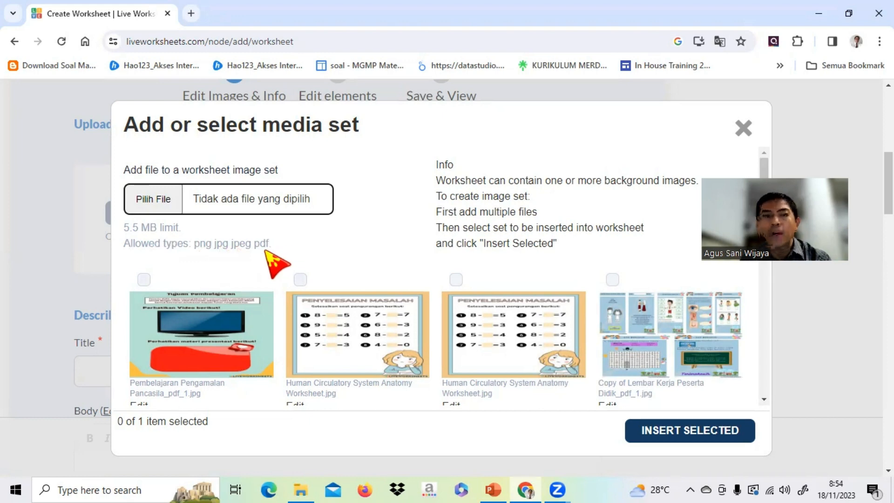
{"action": "left_click", "coordinate": [150, 199]}
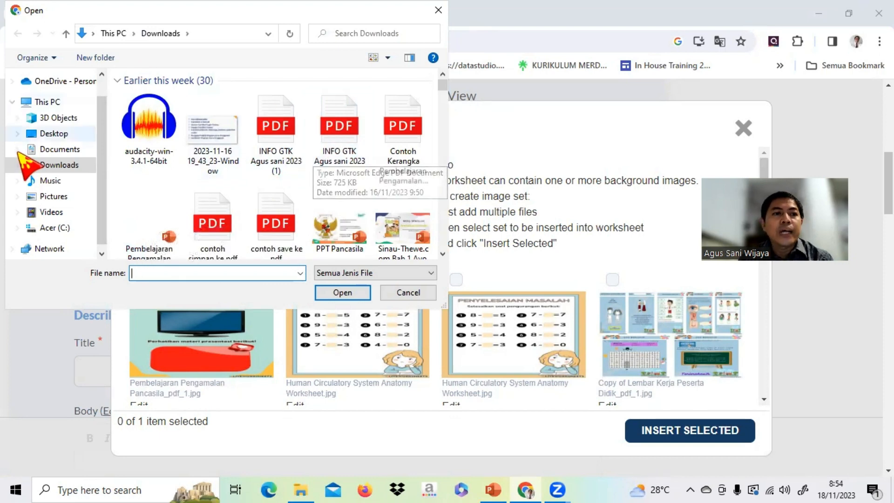
Browse from Documents through the teacher's personal folder to E-GURU > LKPD > Liveworksheets Baru.
{"action": "left_click", "coordinate": [59, 154]}
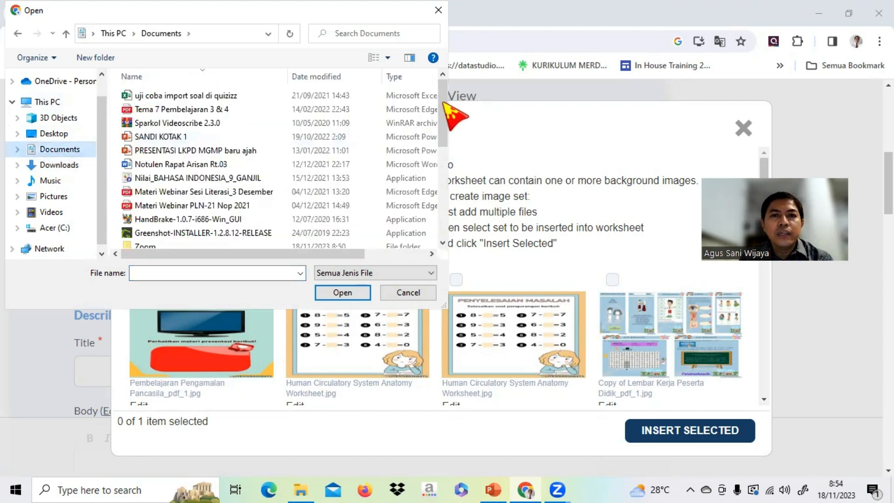
{"action": "left_click_drag", "start_coordinate": [445, 111], "coordinate": [444, 208]}
{"action": "double_click", "coordinate": [135, 242]}
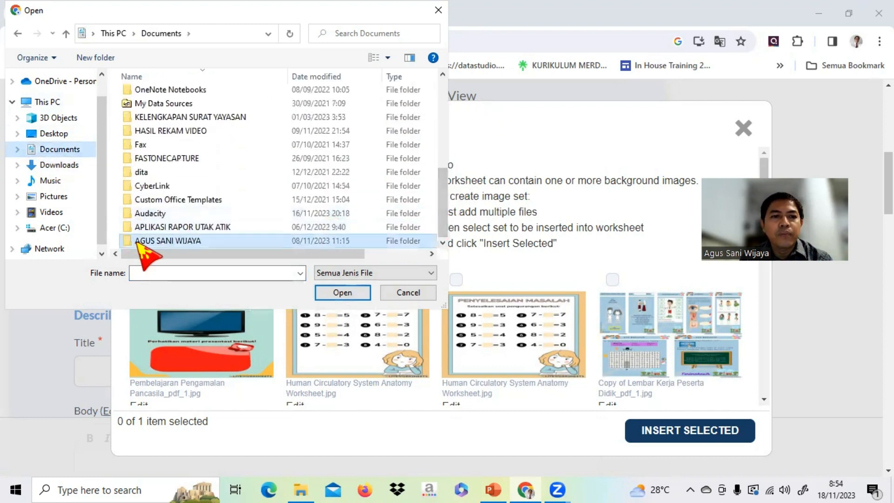
{"action": "scroll", "coordinate": [235, 140], "scroll_direction": "down", "scroll_amount": 2}
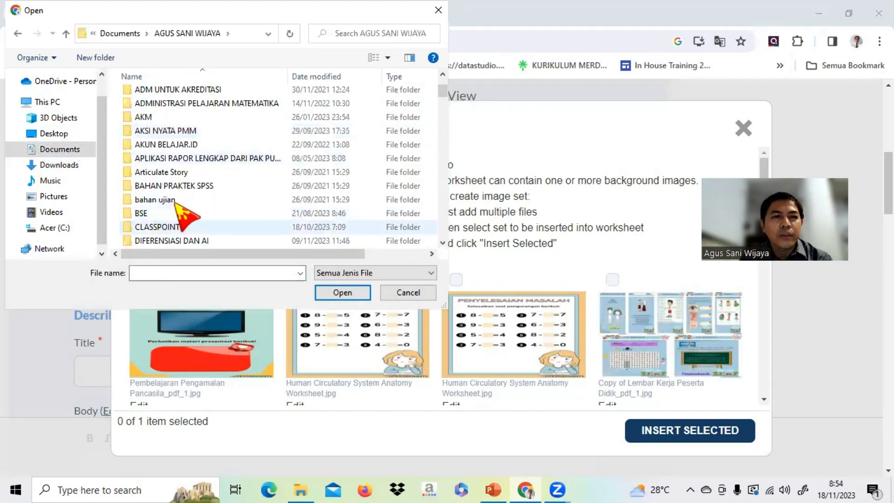
{"action": "scroll", "coordinate": [232, 196], "scroll_direction": "down", "scroll_amount": 2}
{"action": "double_click", "coordinate": [152, 172]}
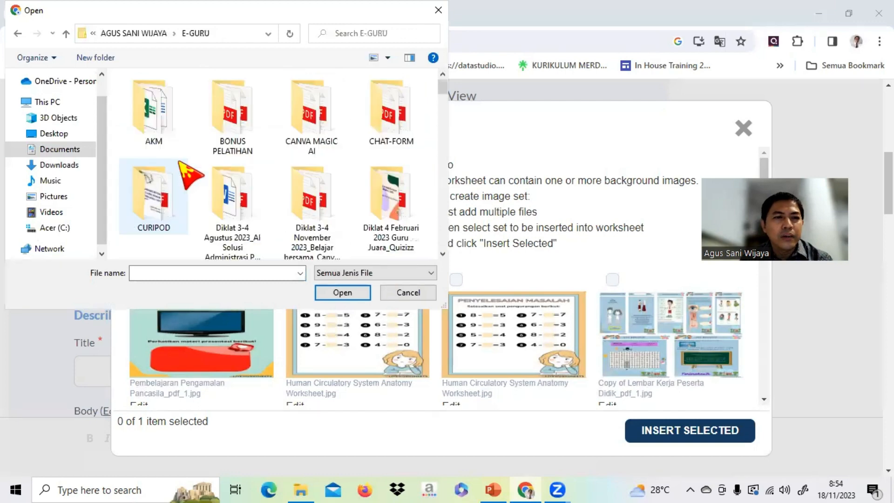
{"action": "scroll", "coordinate": [275, 166], "scroll_direction": "down", "scroll_amount": 4}
{"action": "scroll", "coordinate": [294, 172], "scroll_direction": "down", "scroll_amount": 5}
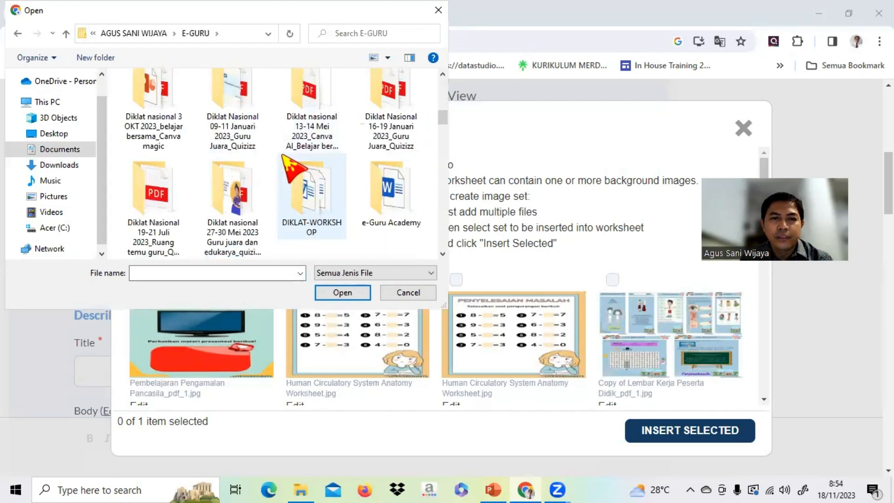
{"action": "double_click", "coordinate": [395, 225]}
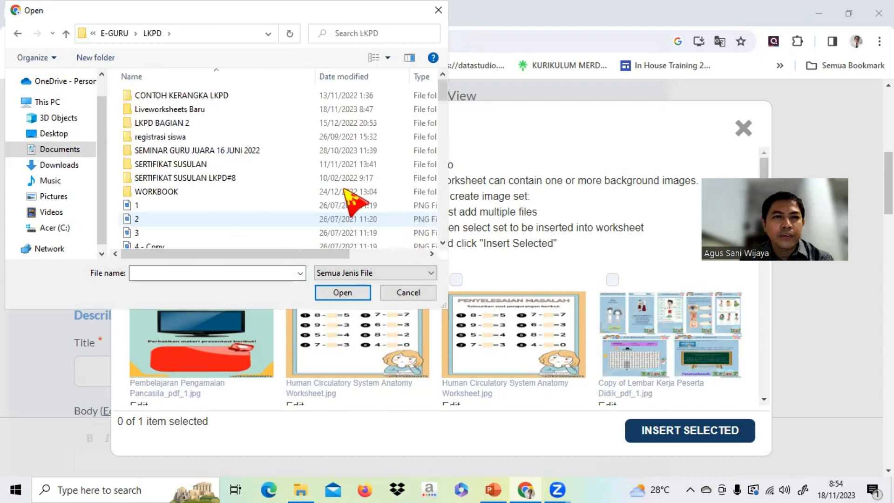
{"action": "double_click", "coordinate": [213, 110]}
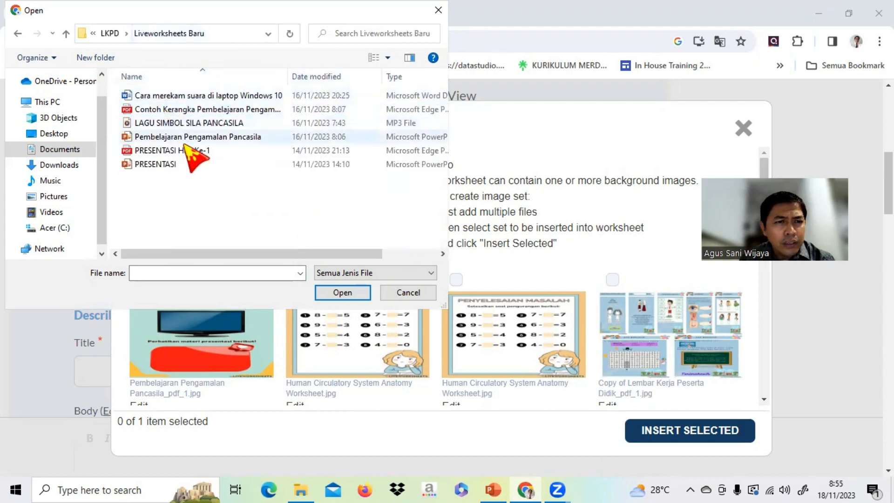
Upload Contoh Kerangka Pembelajaran Pengamalan Pancasila.pdf as the worksheet's background file.
{"action": "left_click", "coordinate": [214, 110]}
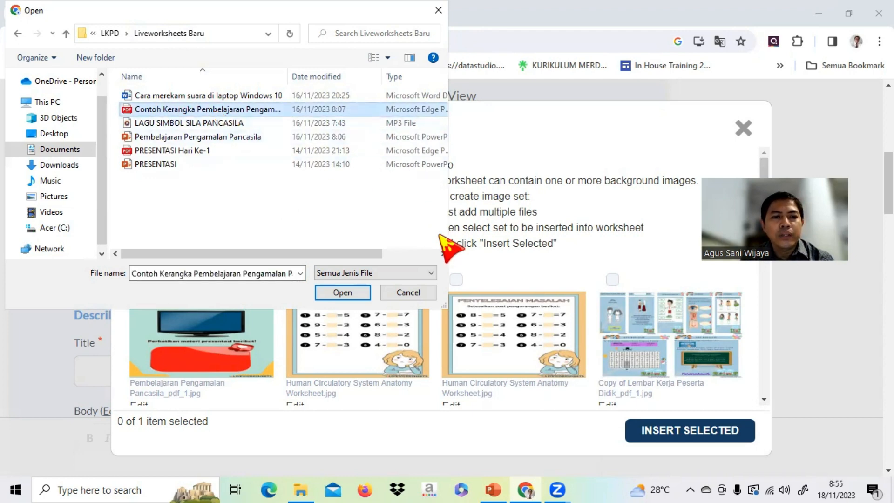
{"action": "left_click", "coordinate": [343, 293]}
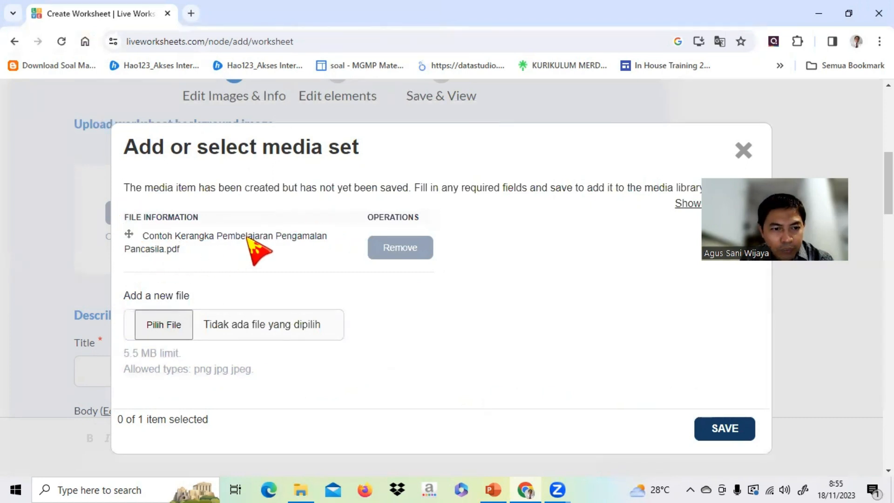
{"action": "scroll", "coordinate": [249, 240], "scroll_direction": "down", "scroll_amount": 1}
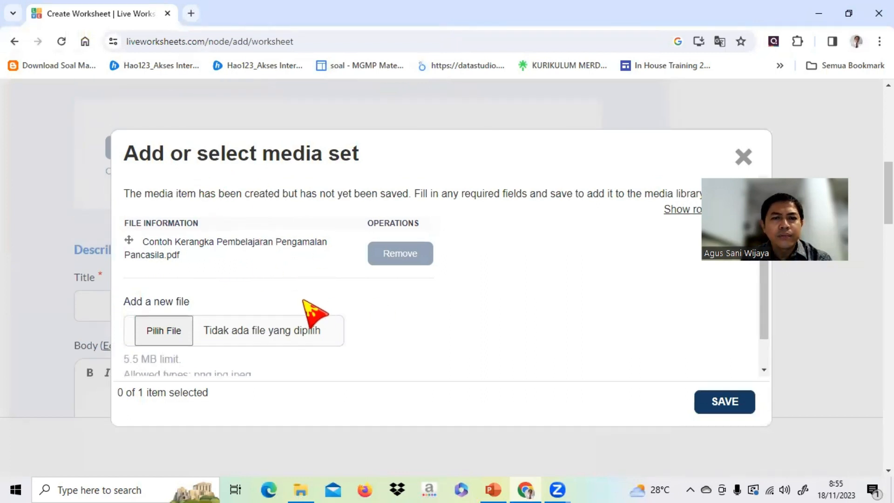
Save the uploaded Contoh Kerangka Pembelajaran Pengamalan Pancasila.pdf to the media library and insert it as the worksheet's background.
{"action": "scroll", "coordinate": [356, 290], "scroll_direction": "down", "scroll_amount": 1}
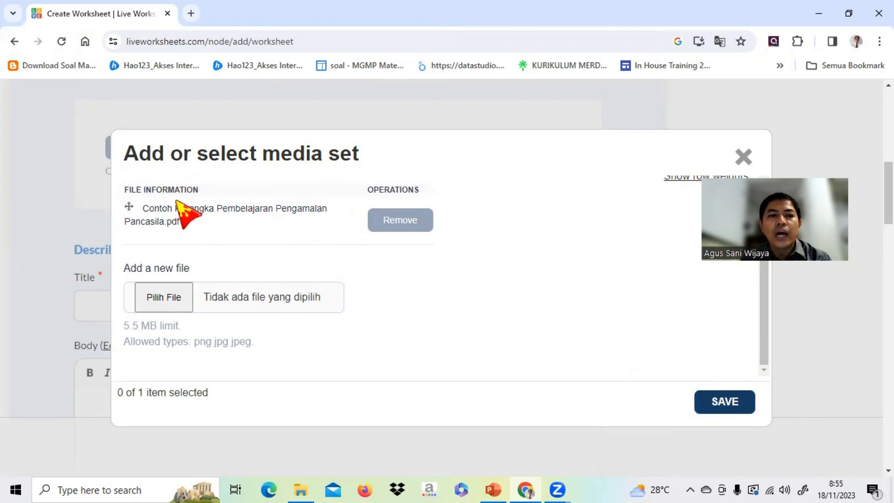
{"action": "left_click", "coordinate": [728, 407]}
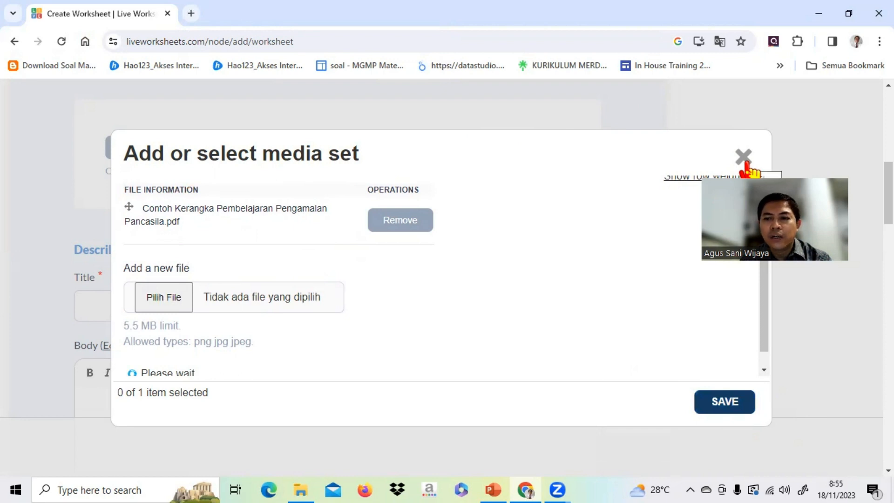
{"action": "scroll", "coordinate": [771, 321], "scroll_direction": "down", "scroll_amount": 1}
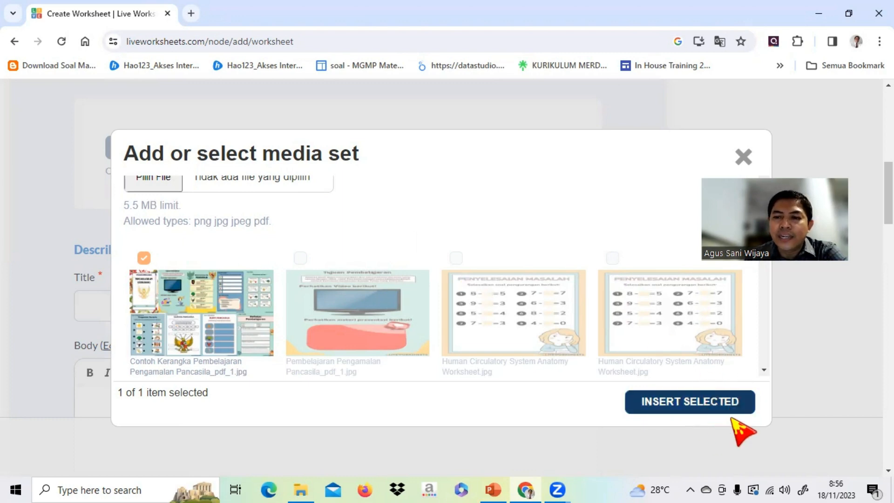
{"action": "left_click", "coordinate": [711, 406]}
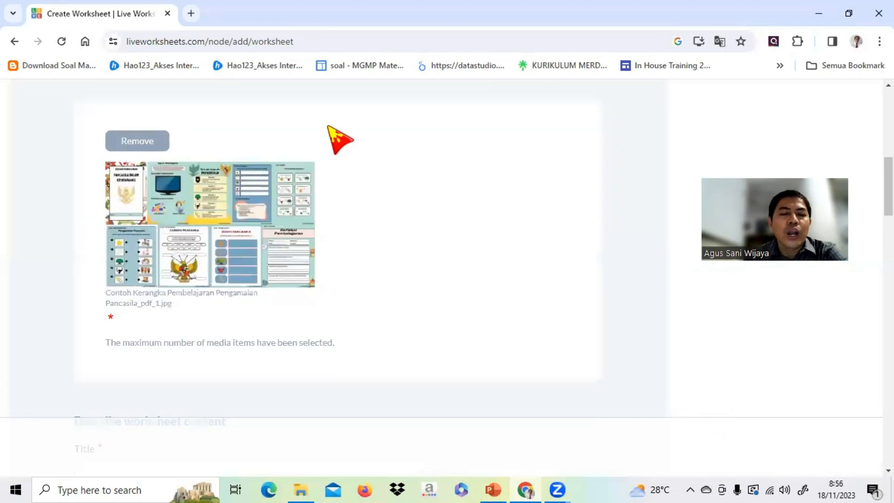
Title the worksheet Pancasila in the worksheet content description.
{"action": "scroll", "coordinate": [317, 195], "scroll_direction": "down", "scroll_amount": 2}
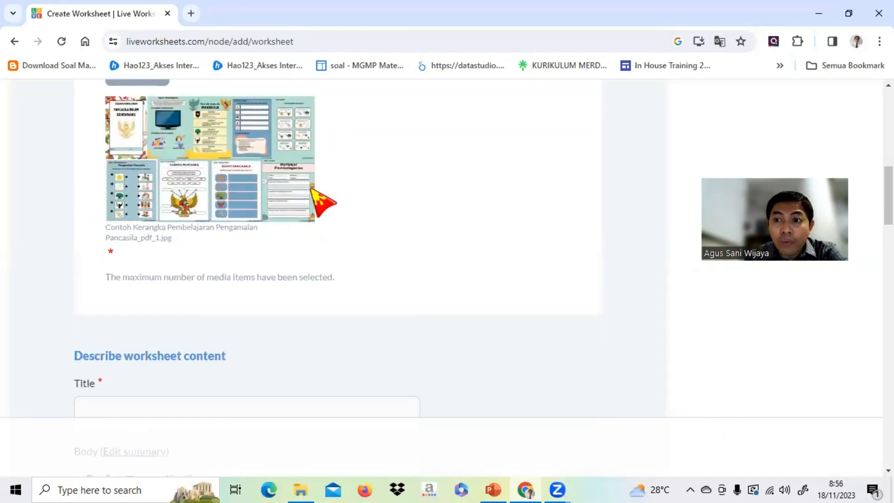
{"action": "scroll", "coordinate": [317, 195], "scroll_direction": "down", "scroll_amount": 2}
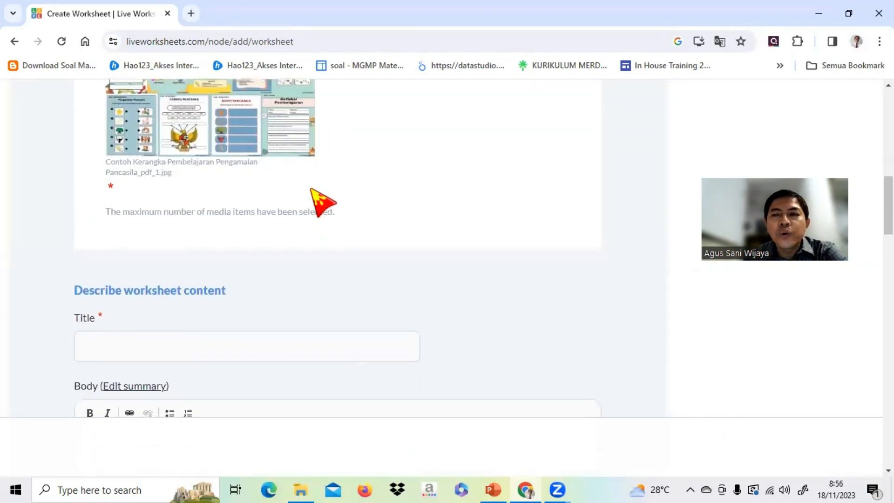
{"action": "scroll", "coordinate": [312, 191], "scroll_direction": "down", "scroll_amount": 2}
{"action": "scroll", "coordinate": [312, 191], "scroll_direction": "down", "scroll_amount": 2}
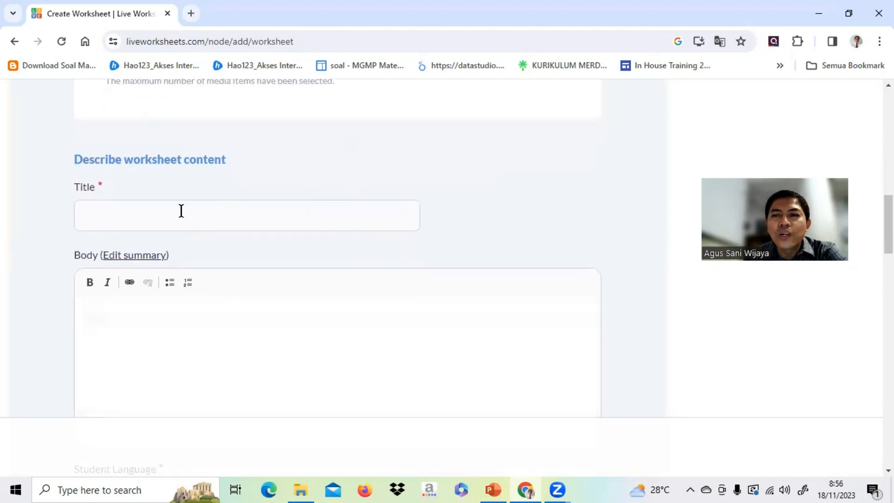
{"action": "left_click", "coordinate": [137, 215]}
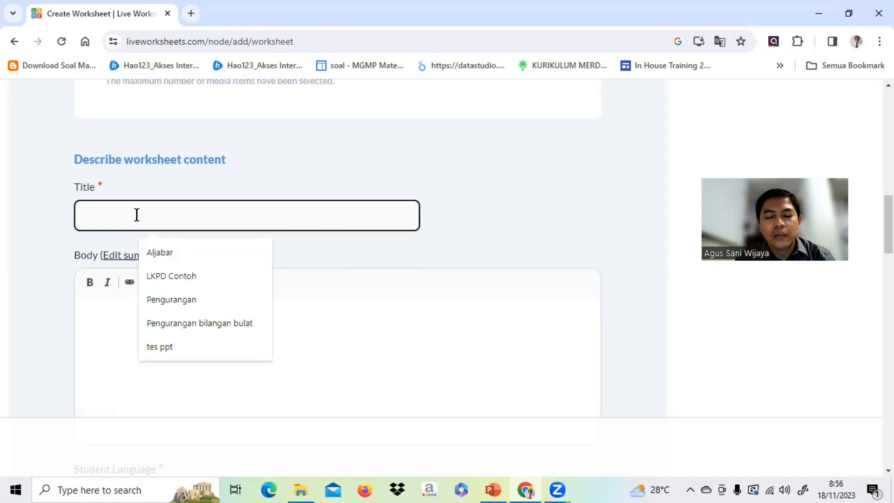
{"action": "type", "text": "Pancasila"}
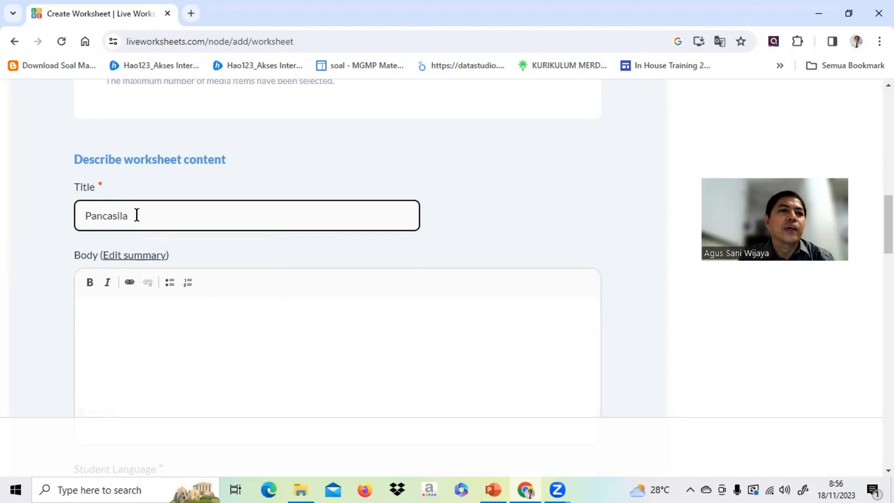
Set the worksheet's student language to Indonesian, leaving the body text empty.
{"action": "scroll", "coordinate": [214, 323], "scroll_direction": "down", "scroll_amount": 1}
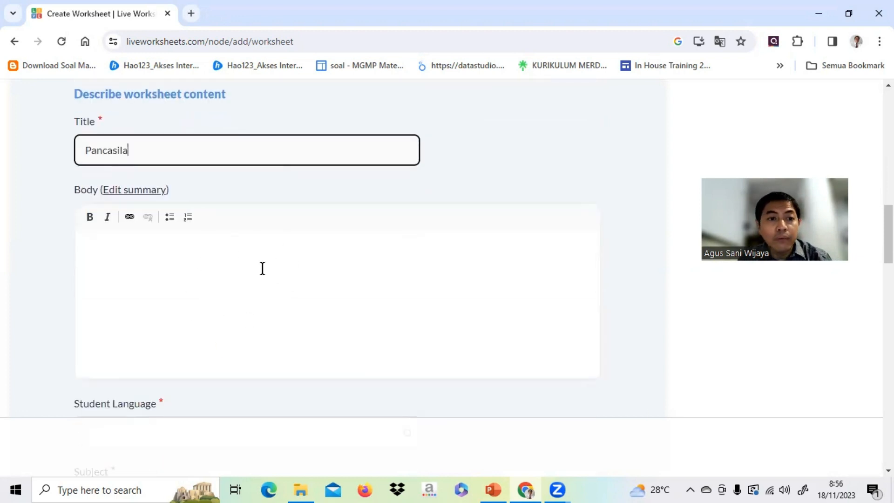
{"action": "scroll", "coordinate": [278, 272], "scroll_direction": "down", "scroll_amount": 1}
{"action": "scroll", "coordinate": [277, 272], "scroll_direction": "down", "scroll_amount": 2}
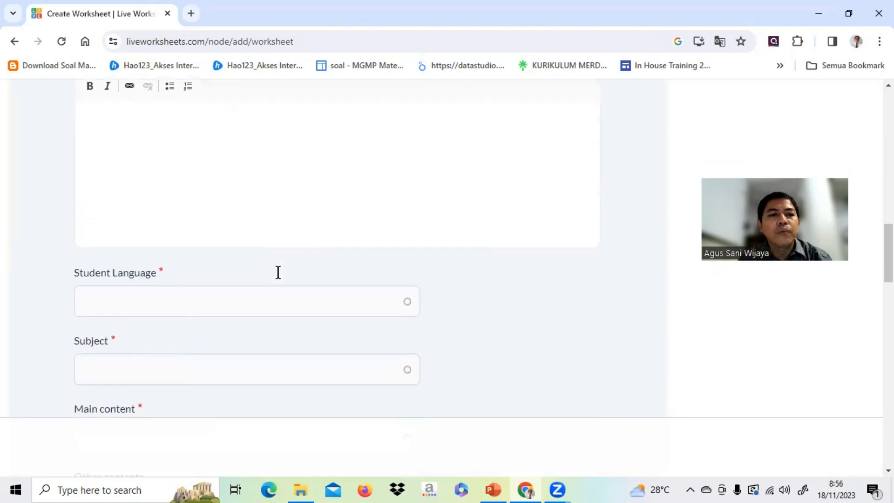
{"action": "left_click", "coordinate": [166, 242]}
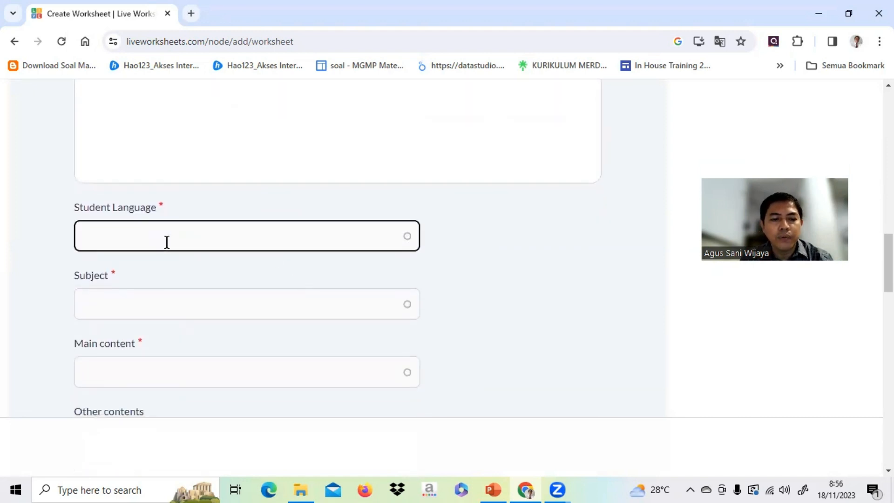
{"action": "type", "text": "indo"}
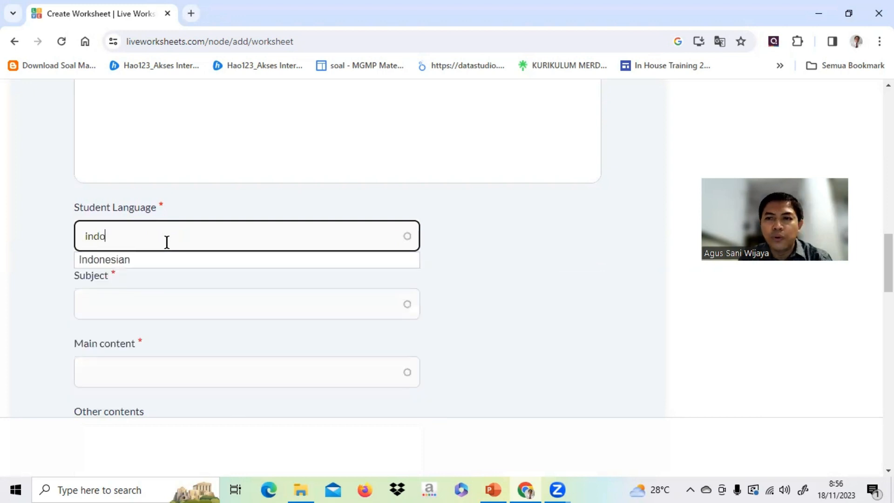
{"action": "left_click", "coordinate": [107, 260]}
Set the subject to the suggested PKN (1061448) and the main content to the suggested Pancasila (2033010).
{"action": "left_click", "coordinate": [201, 310]}
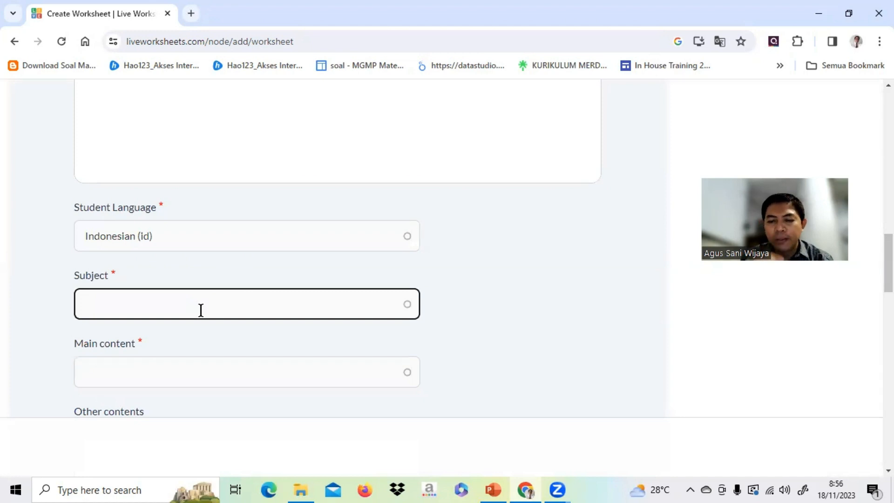
{"action": "type", "text": "pkn"}
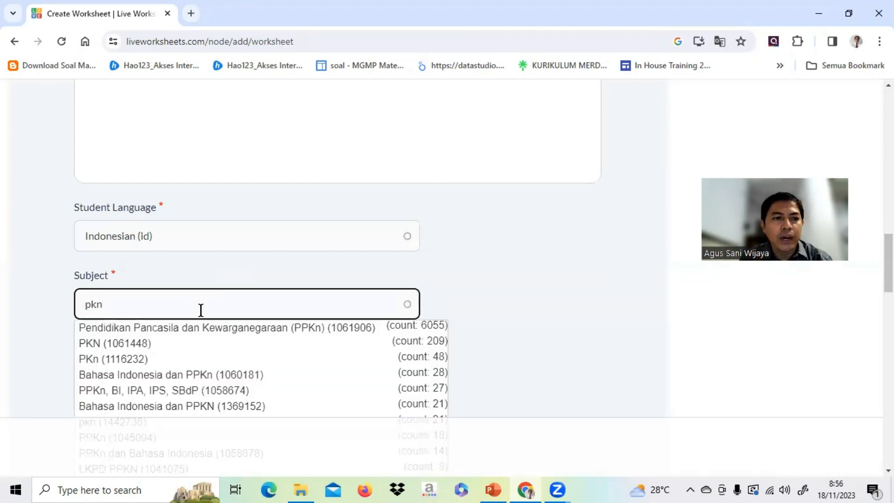
{"action": "left_click", "coordinate": [129, 347]}
{"action": "scroll", "coordinate": [251, 295], "scroll_direction": "down", "scroll_amount": 3}
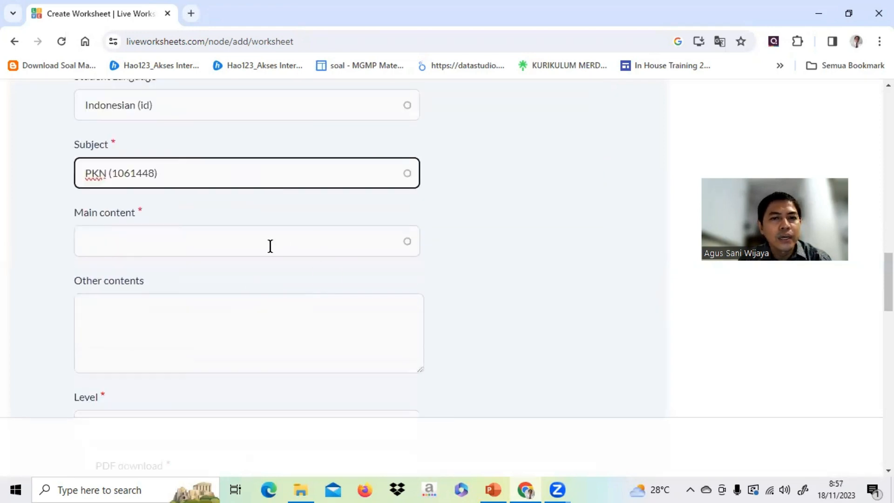
{"action": "left_click", "coordinate": [269, 246]}
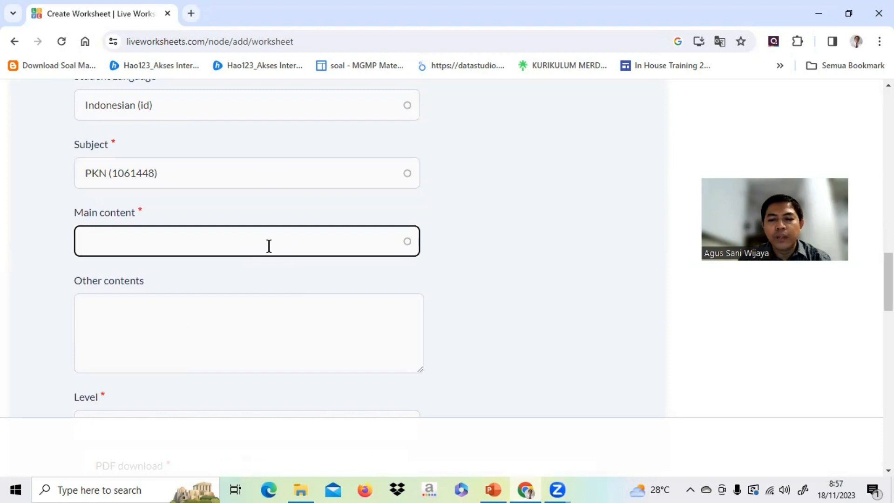
{"action": "type", "text": "pancasila"}
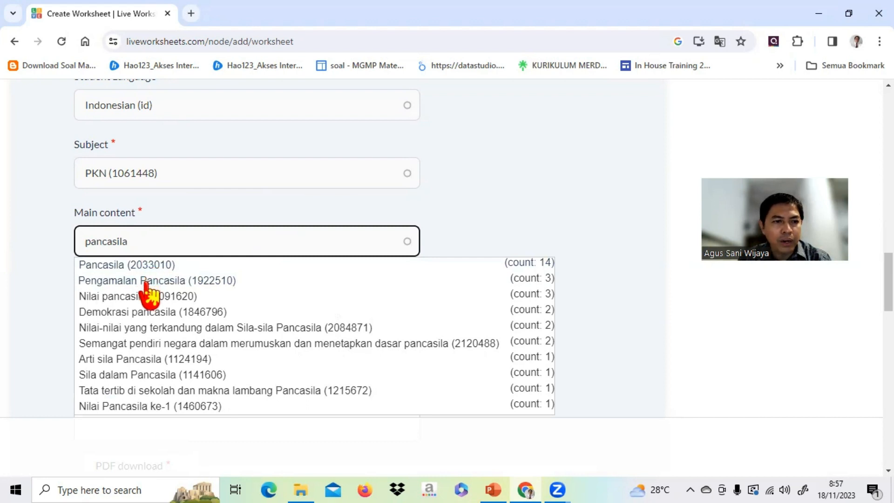
{"action": "left_click", "coordinate": [108, 265]}
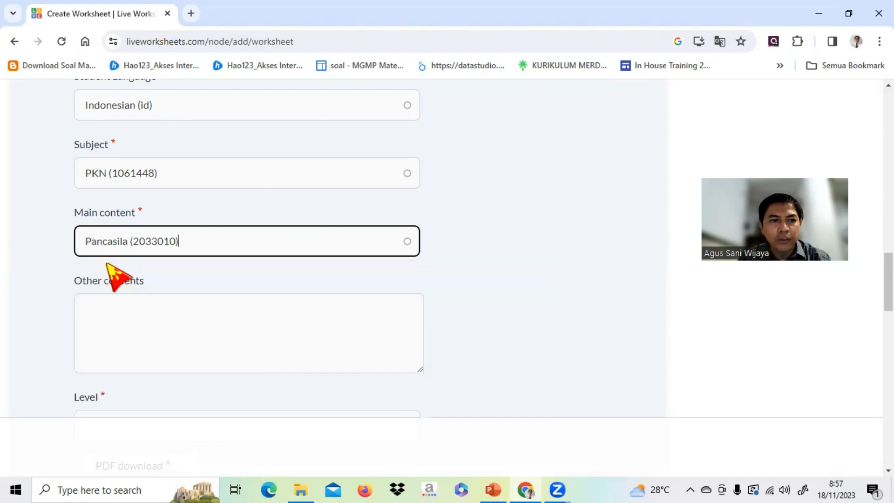
Set the worksheet's level to 5 and allow PDF download.
{"action": "scroll", "coordinate": [334, 224], "scroll_direction": "down", "scroll_amount": 3}
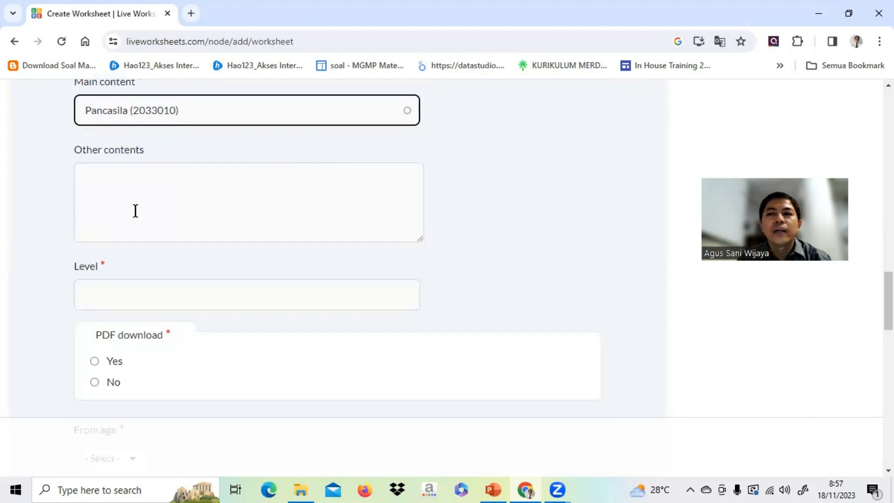
{"action": "left_click", "coordinate": [135, 296]}
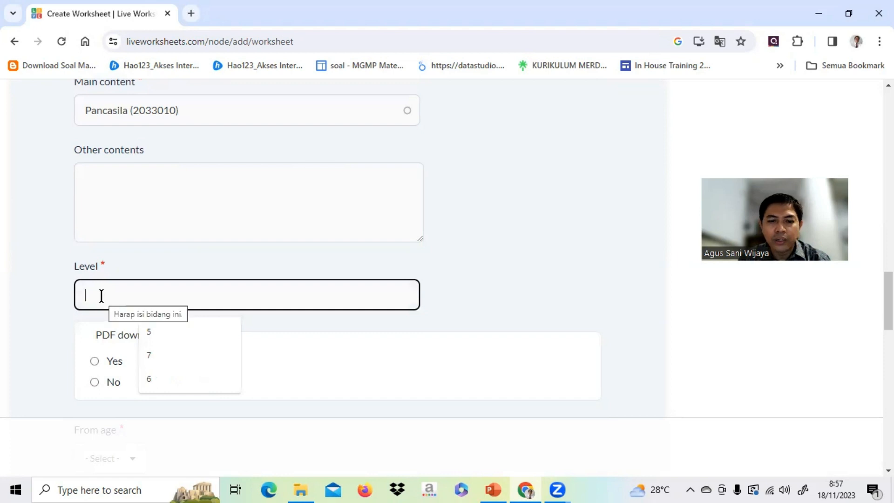
{"action": "type", "text": "5"}
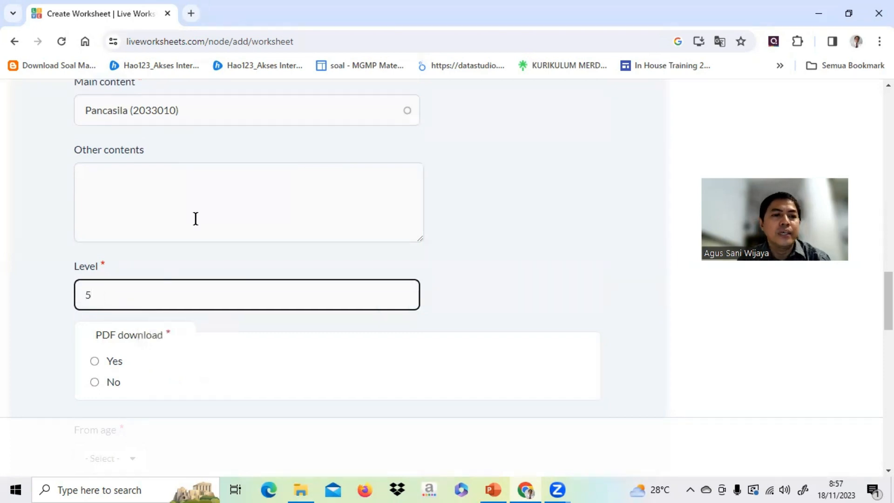
{"action": "scroll", "coordinate": [207, 211], "scroll_direction": "down", "scroll_amount": 3}
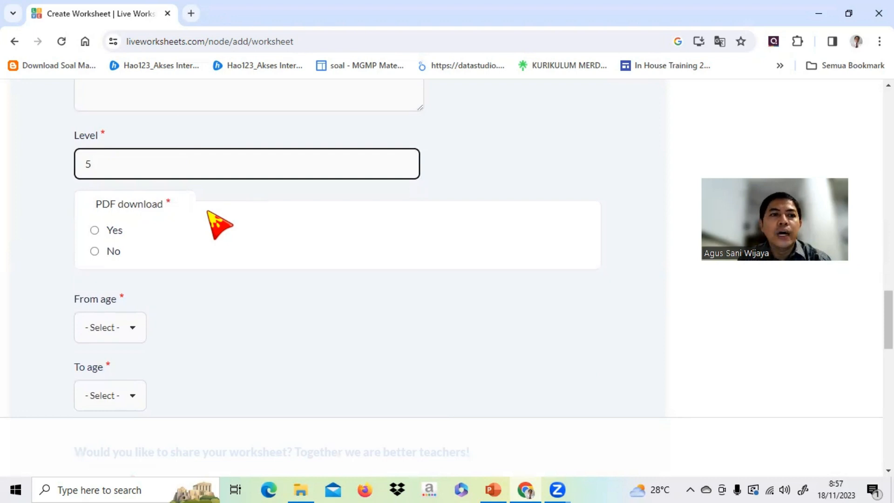
{"action": "left_click", "coordinate": [94, 230]}
Set the worksheet's age range from 10 to 12.
{"action": "scroll", "coordinate": [293, 235], "scroll_direction": "down", "scroll_amount": 4}
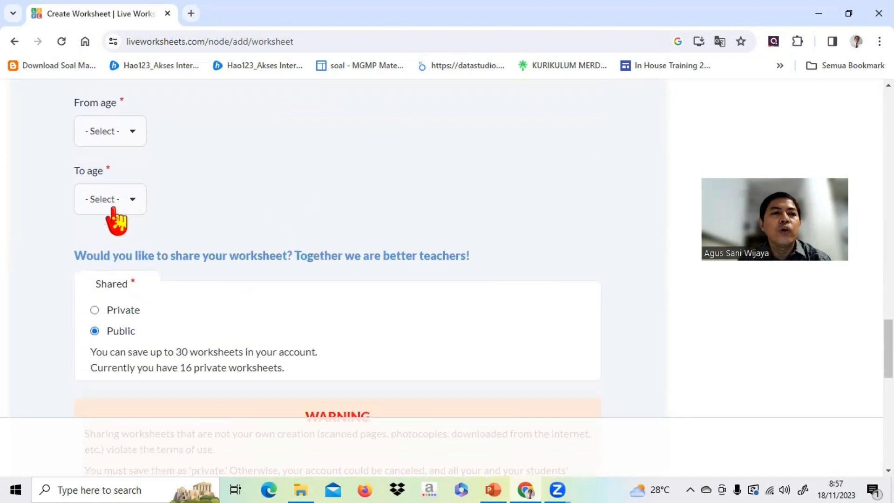
{"action": "left_click", "coordinate": [119, 135]}
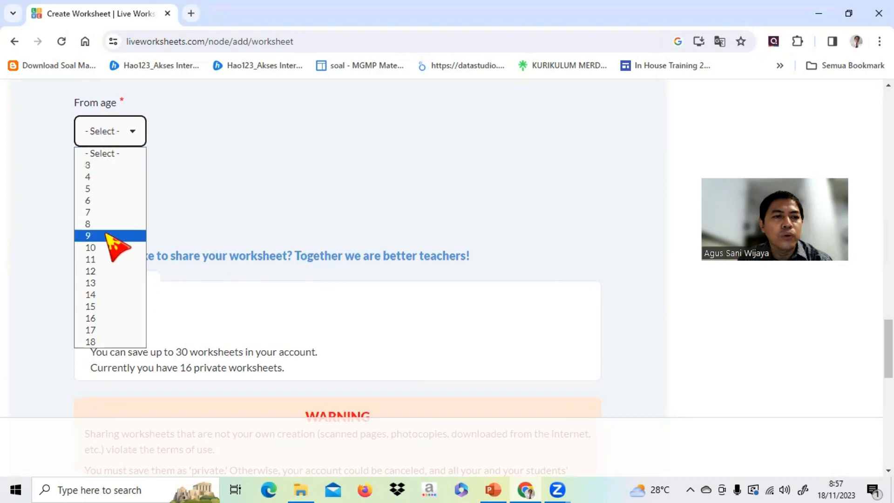
{"action": "left_click", "coordinate": [112, 248]}
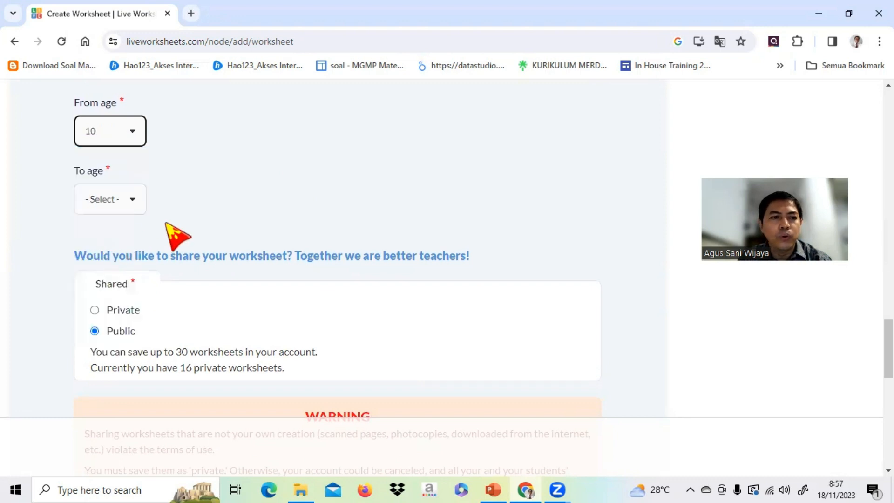
{"action": "left_click", "coordinate": [118, 205]}
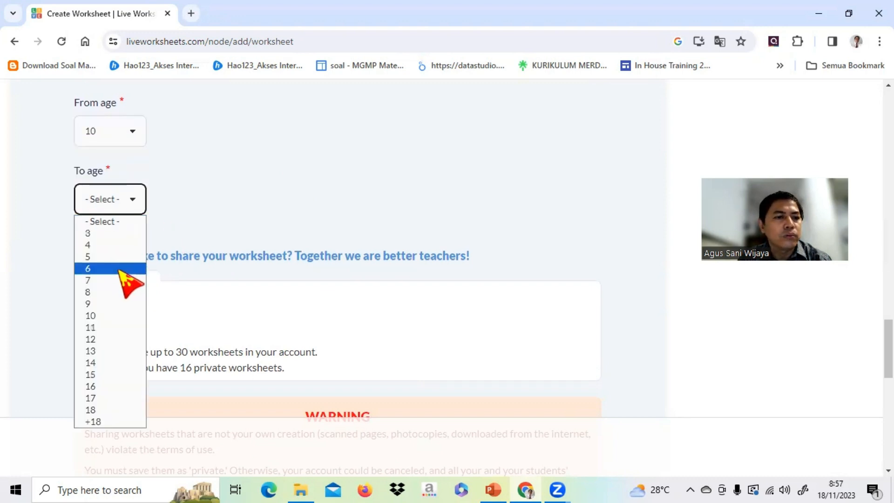
{"action": "left_click", "coordinate": [101, 344]}
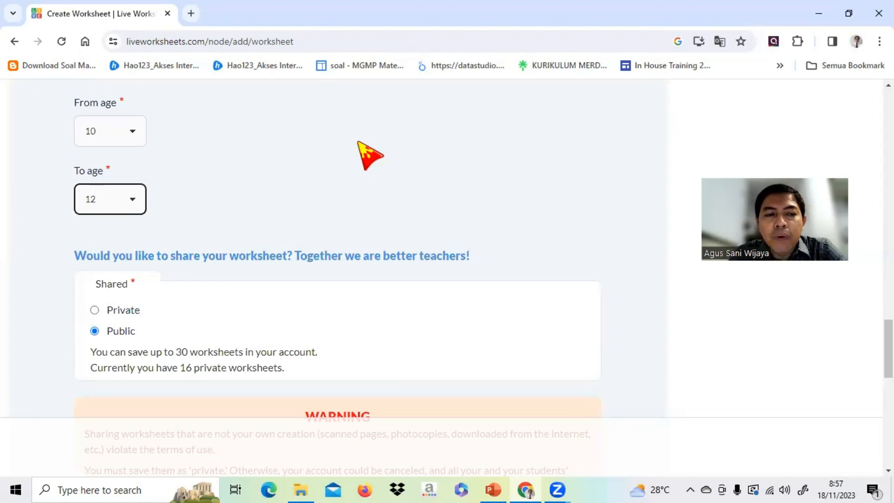
Set the worksheet's sharing to Private, save it and go to the list of new elements in its element editor.
{"action": "left_click", "coordinate": [95, 311]}
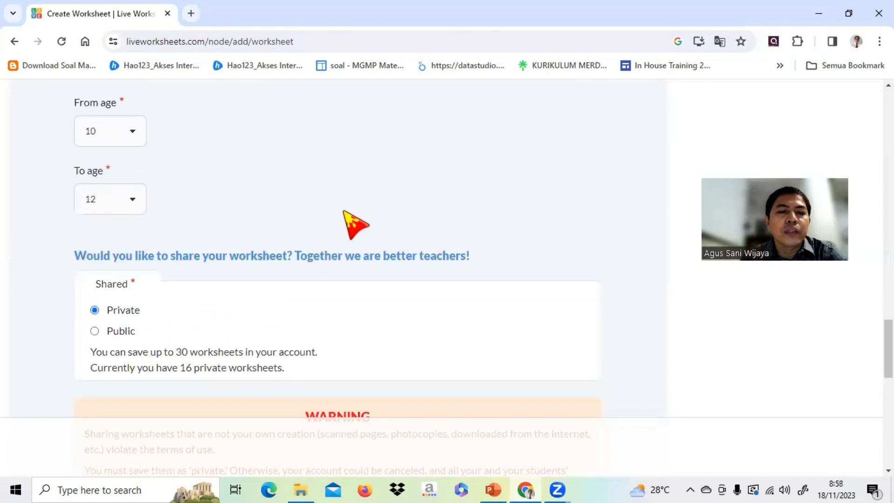
{"action": "scroll", "coordinate": [356, 225], "scroll_direction": "down", "scroll_amount": 5}
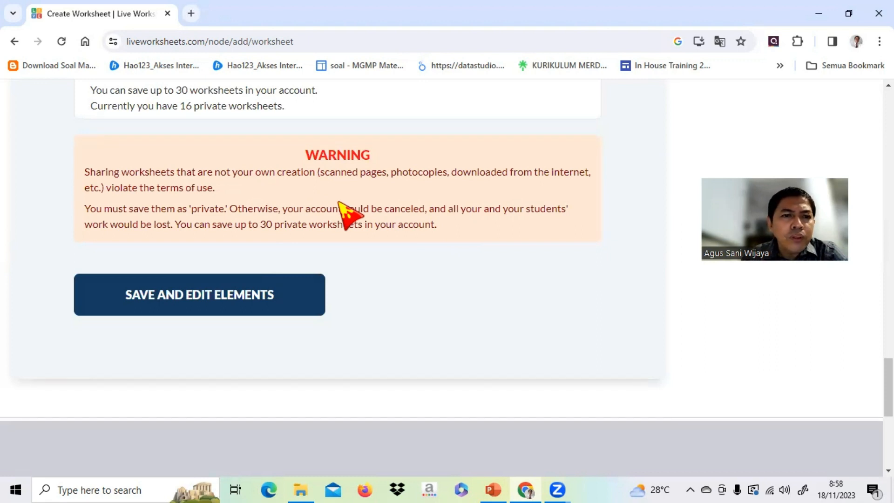
{"action": "left_click", "coordinate": [185, 309]}
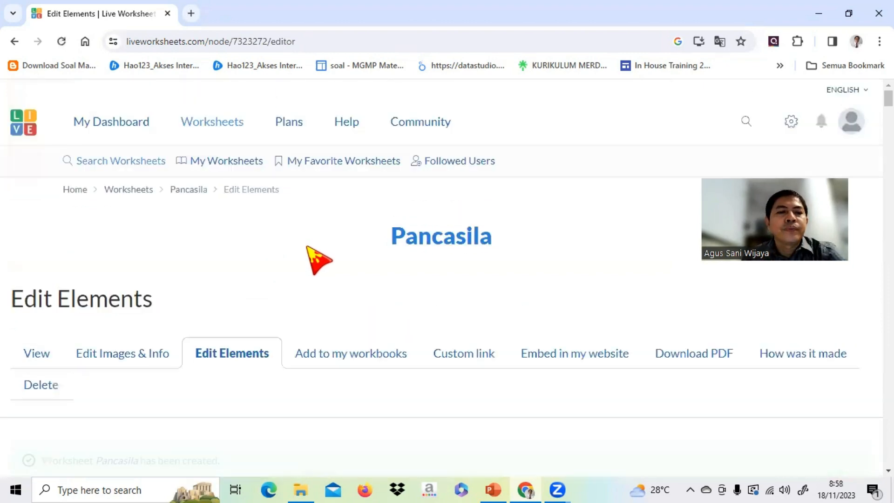
{"action": "scroll", "coordinate": [309, 248], "scroll_direction": "down", "scroll_amount": 4}
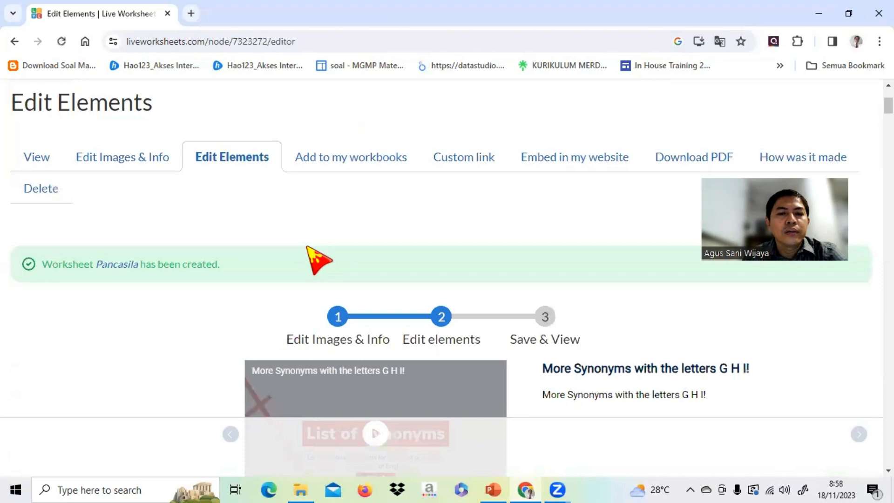
{"action": "scroll", "coordinate": [308, 248], "scroll_direction": "down", "scroll_amount": 7}
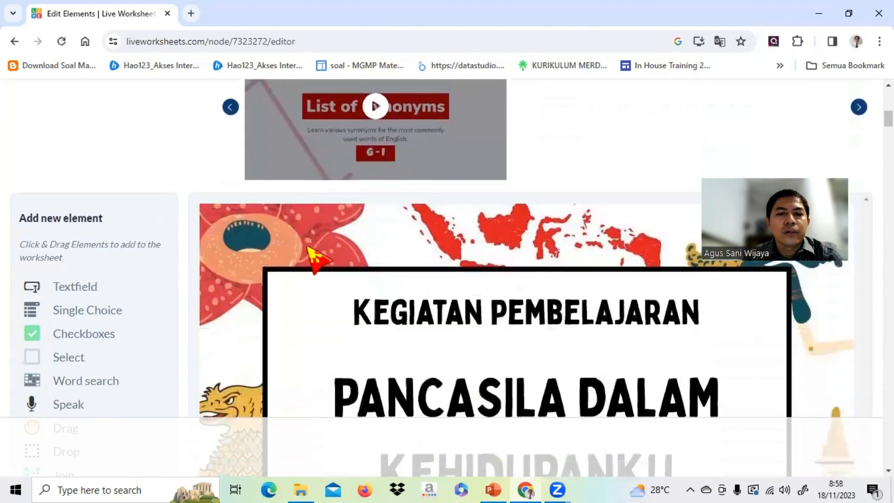
{"action": "scroll", "coordinate": [315, 259], "scroll_direction": "down", "scroll_amount": 1}
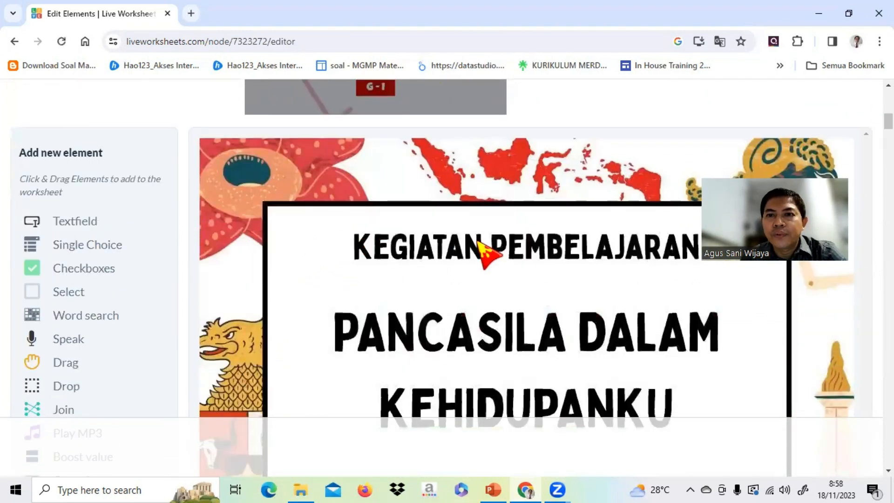
{"action": "scroll", "coordinate": [480, 243], "scroll_direction": "down", "scroll_amount": 4}
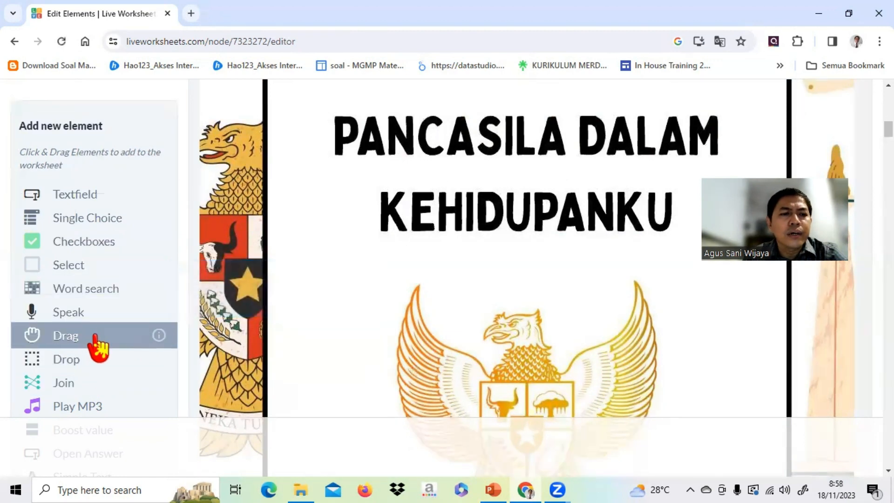
Look through the worksheet pages from the cover to the cards with the values of each sila.
{"action": "scroll", "coordinate": [102, 344], "scroll_direction": "down", "scroll_amount": 3}
{"action": "scroll", "coordinate": [102, 345], "scroll_direction": "down", "scroll_amount": 2}
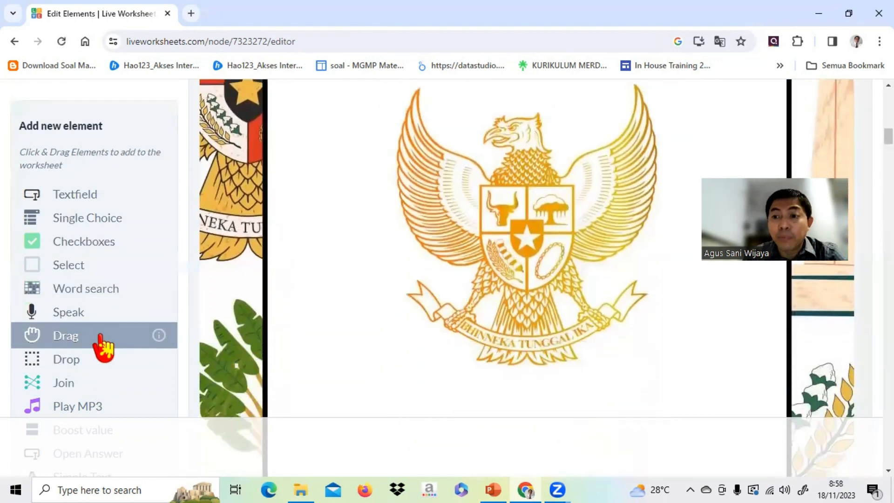
{"action": "scroll", "coordinate": [530, 217], "scroll_direction": "up", "scroll_amount": 12}
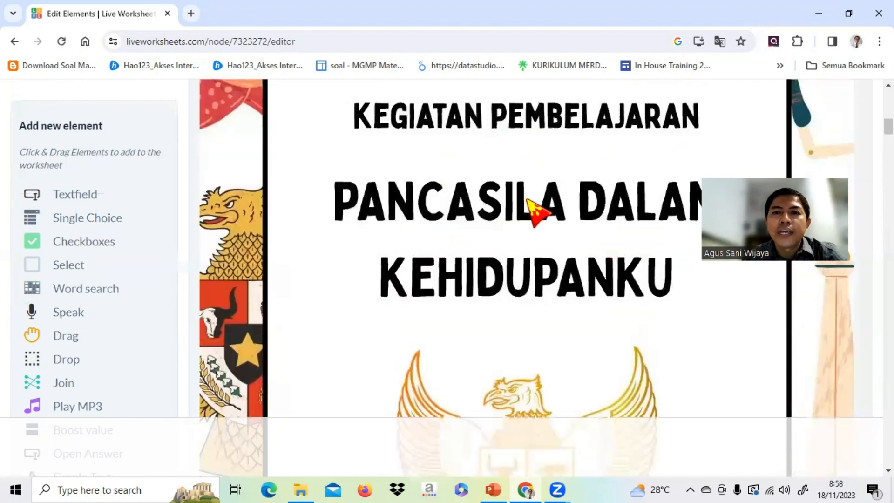
{"action": "scroll", "coordinate": [535, 209], "scroll_direction": "down", "scroll_amount": 8}
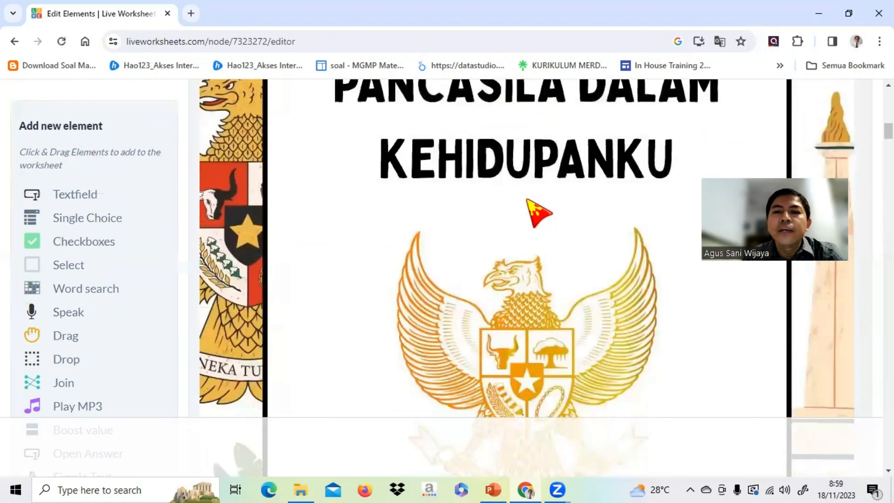
{"action": "scroll", "coordinate": [531, 205], "scroll_direction": "down", "scroll_amount": 8}
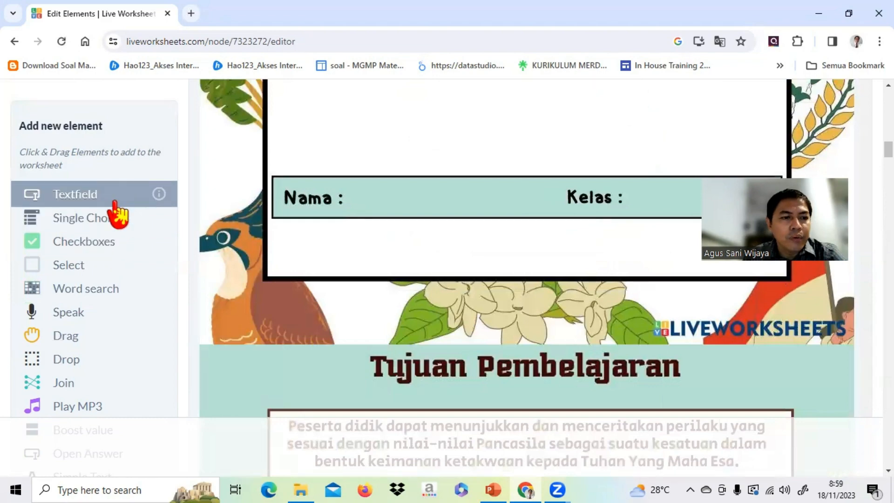
{"action": "scroll", "coordinate": [117, 214], "scroll_direction": "down", "scroll_amount": 6}
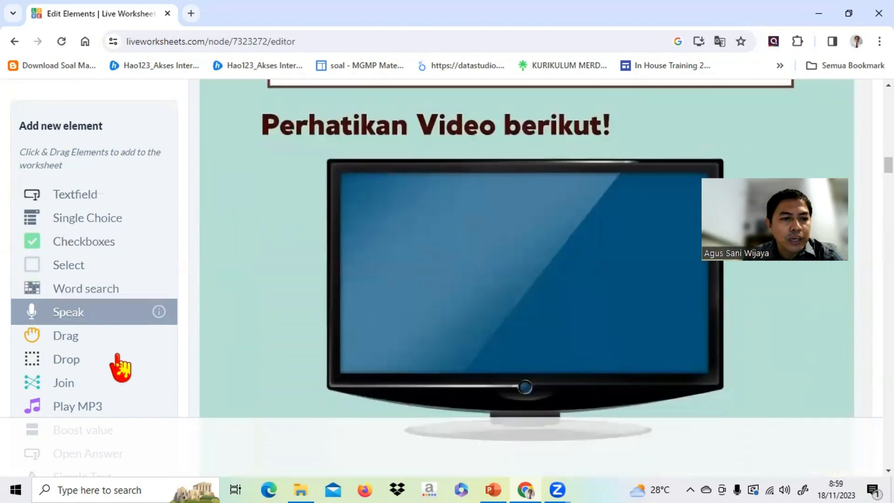
{"action": "scroll", "coordinate": [140, 410], "scroll_direction": "down", "scroll_amount": 10}
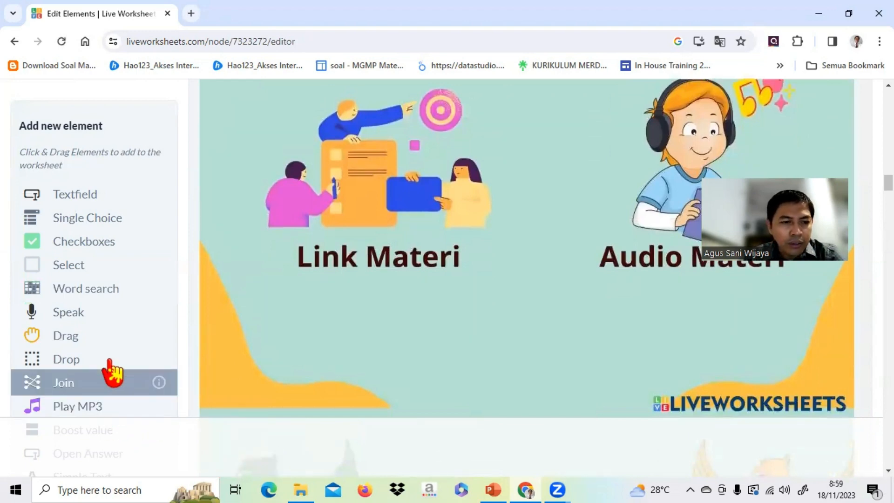
{"action": "scroll", "coordinate": [112, 371], "scroll_direction": "down", "scroll_amount": 4}
{"action": "scroll", "coordinate": [111, 365], "scroll_direction": "down", "scroll_amount": 10}
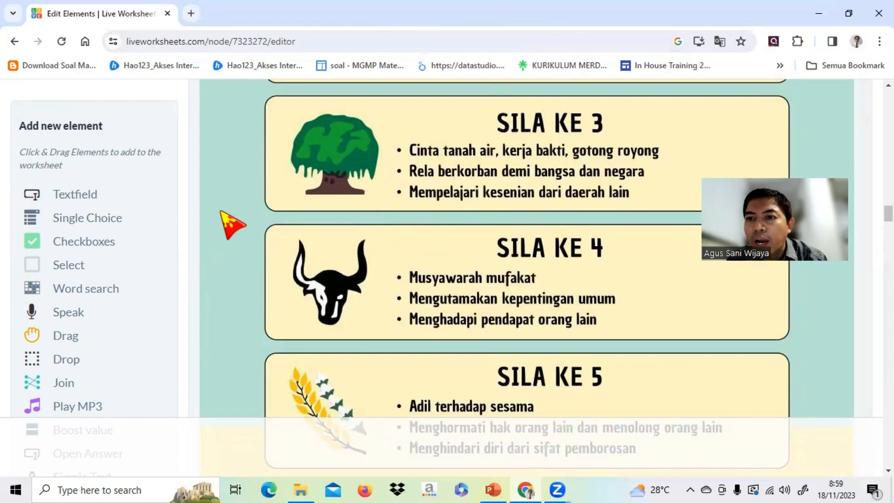
Add an Open Answer element beside the Nama label on the cover page, flattened to the bar's height and widened to just before Kelas.
{"action": "key", "text": "ctrl+minus"}
{"action": "key", "text": "ctrl+minus"}
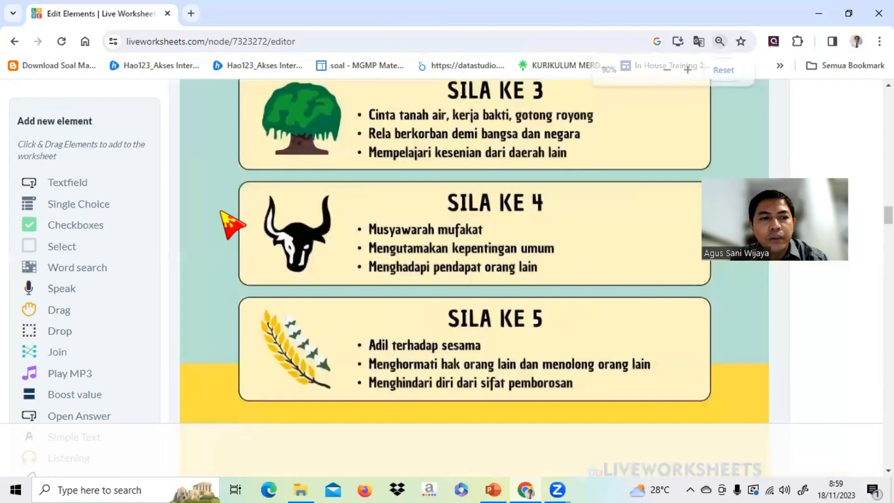
{"action": "key", "text": "ctrl+minus"}
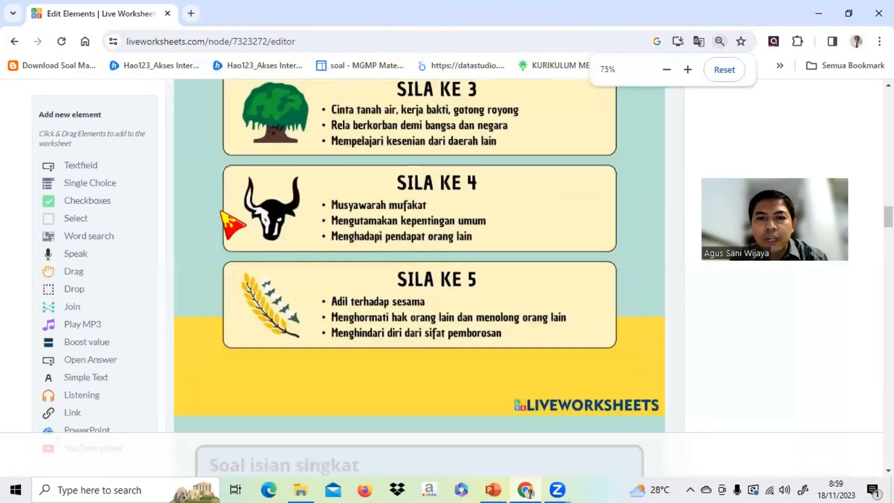
{"action": "key", "text": "ctrl+minus"}
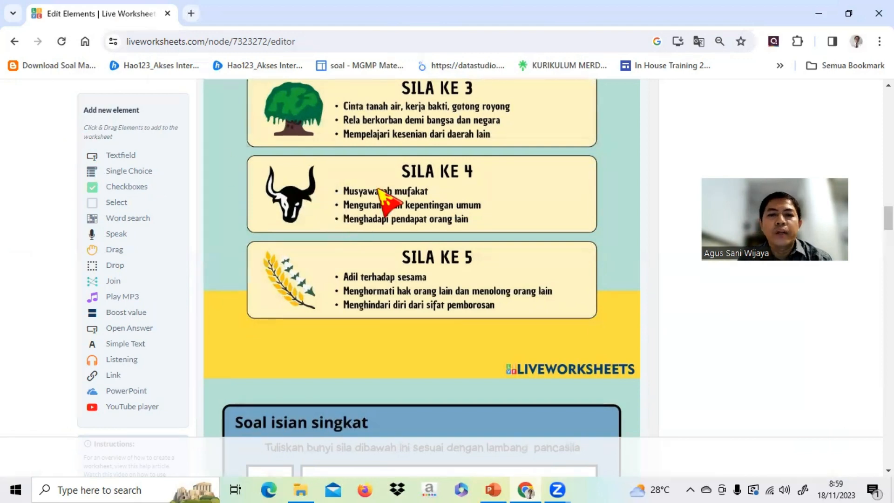
{"action": "scroll", "coordinate": [473, 183], "scroll_direction": "up", "scroll_amount": 10}
{"action": "scroll", "coordinate": [471, 185], "scroll_direction": "up", "scroll_amount": 12}
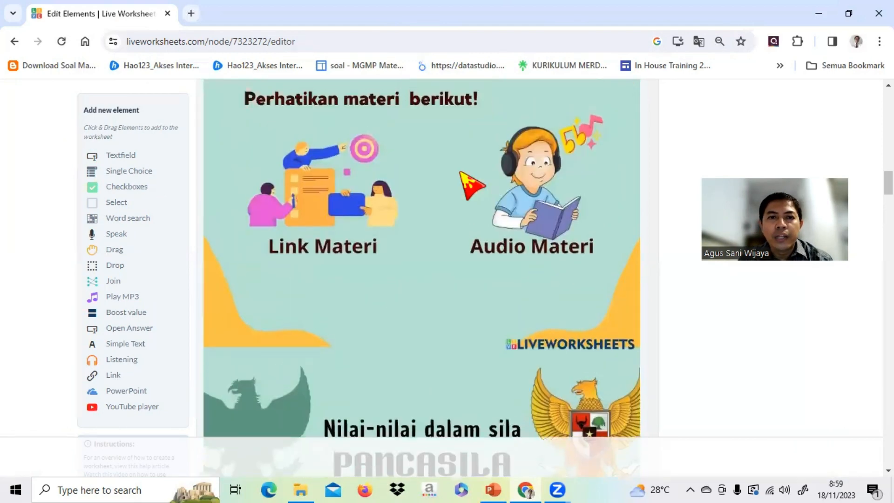
{"action": "scroll", "coordinate": [465, 183], "scroll_direction": "up", "scroll_amount": 1}
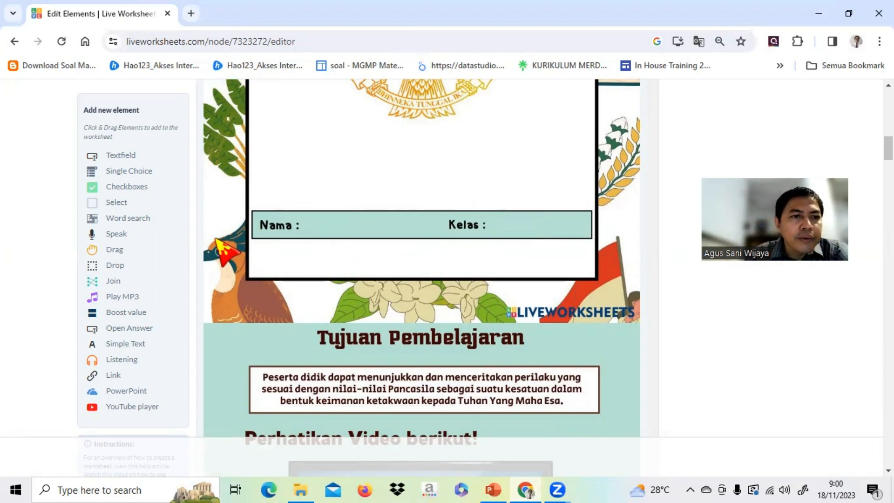
{"action": "left_click", "coordinate": [136, 328]}
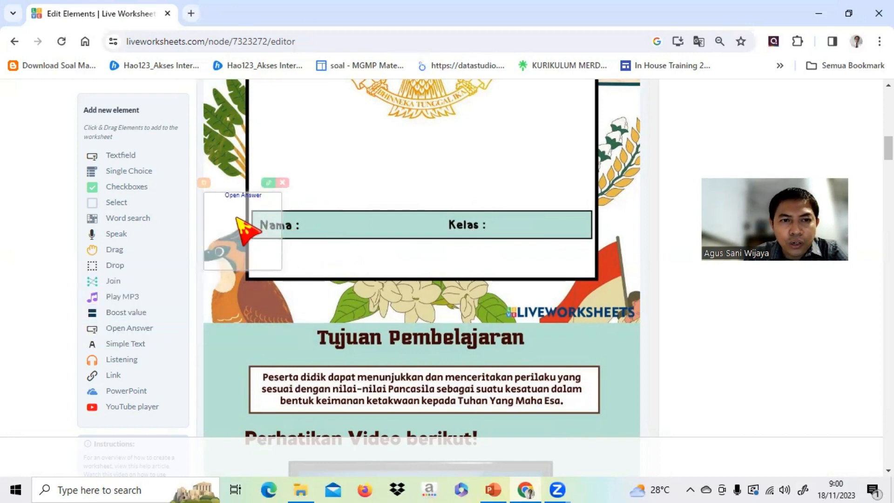
{"action": "left_click_drag", "start_coordinate": [235, 219], "coordinate": [350, 215]}
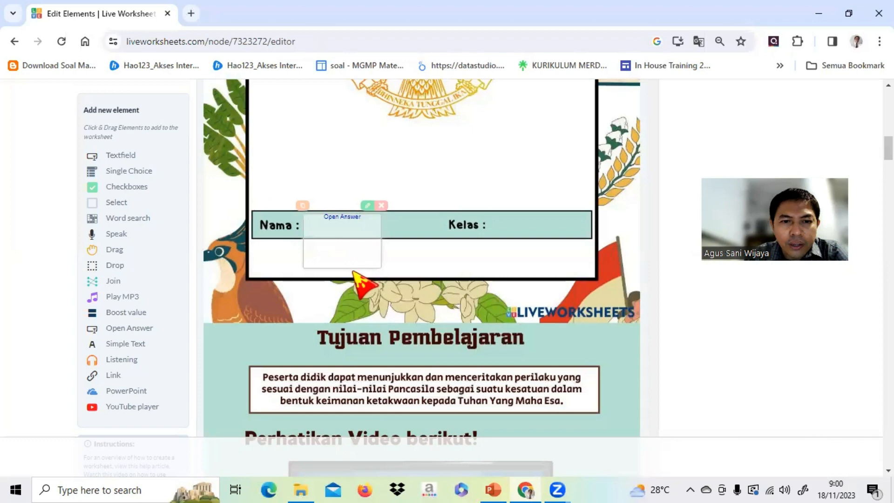
{"action": "left_click_drag", "start_coordinate": [350, 268], "coordinate": [343, 235]}
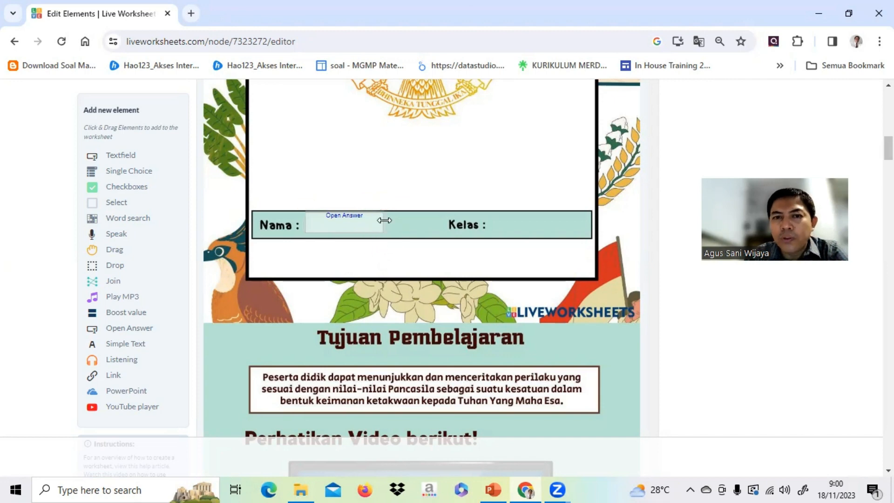
{"action": "left_click_drag", "start_coordinate": [384, 220], "coordinate": [439, 221]}
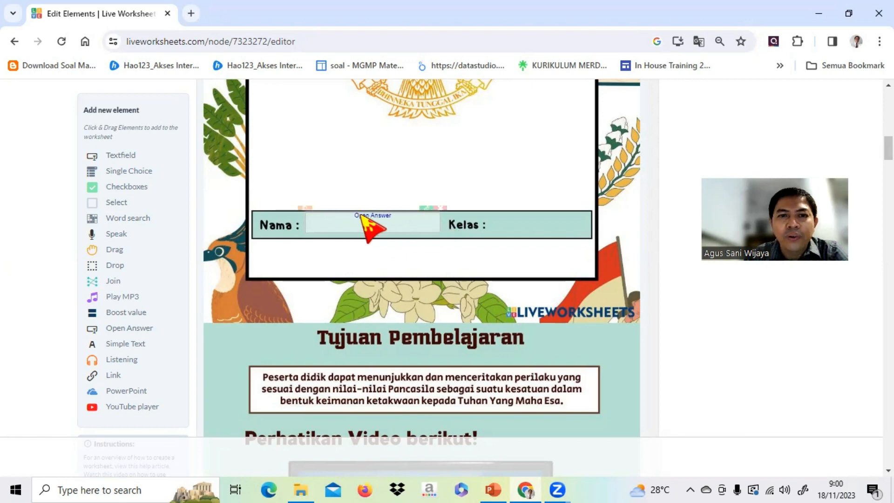
Set the type of the Nama Open Answer field to It Must Be Filled By The Student.
{"action": "left_click", "coordinate": [427, 204]}
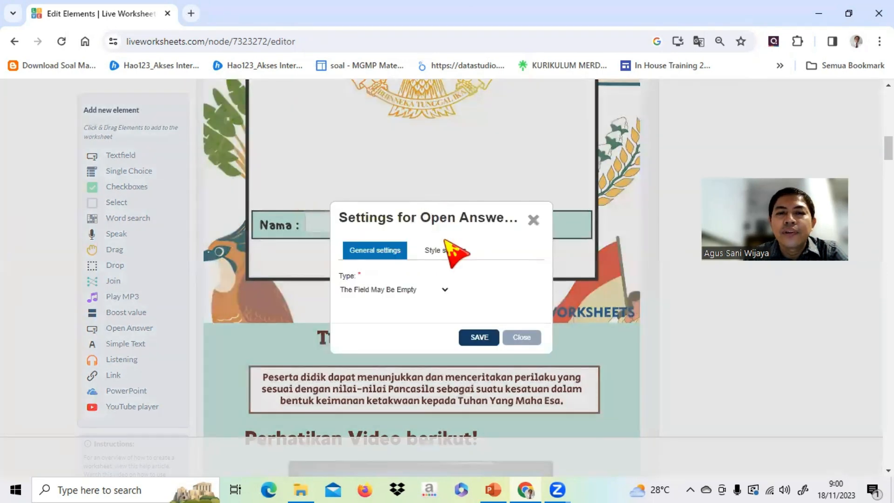
{"action": "scroll", "coordinate": [423, 296], "scroll_direction": "down", "scroll_amount": 2}
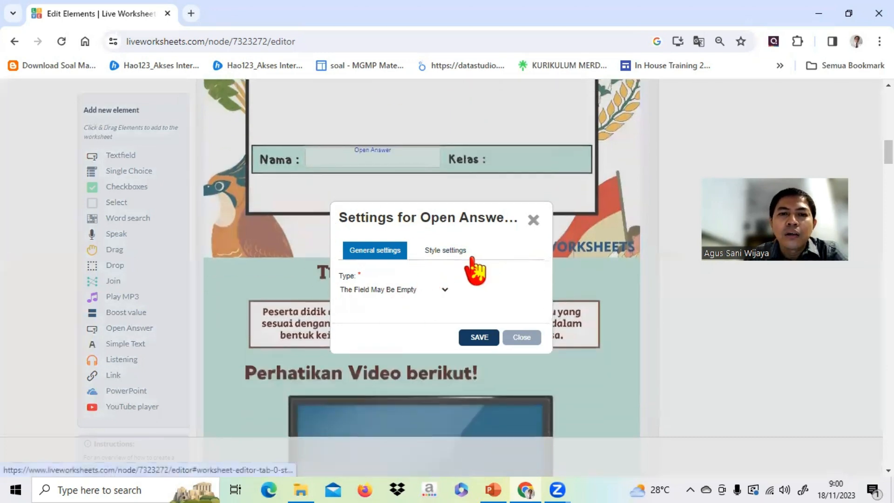
{"action": "left_click", "coordinate": [444, 289]}
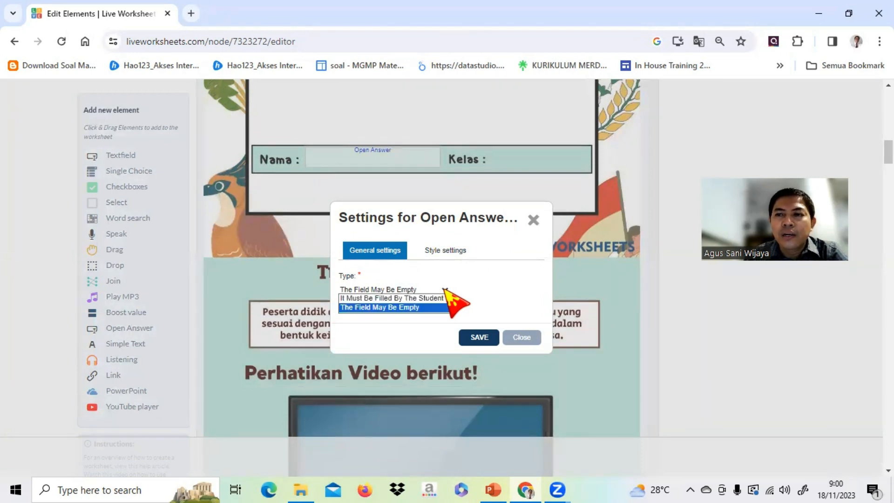
{"action": "left_click", "coordinate": [419, 299]}
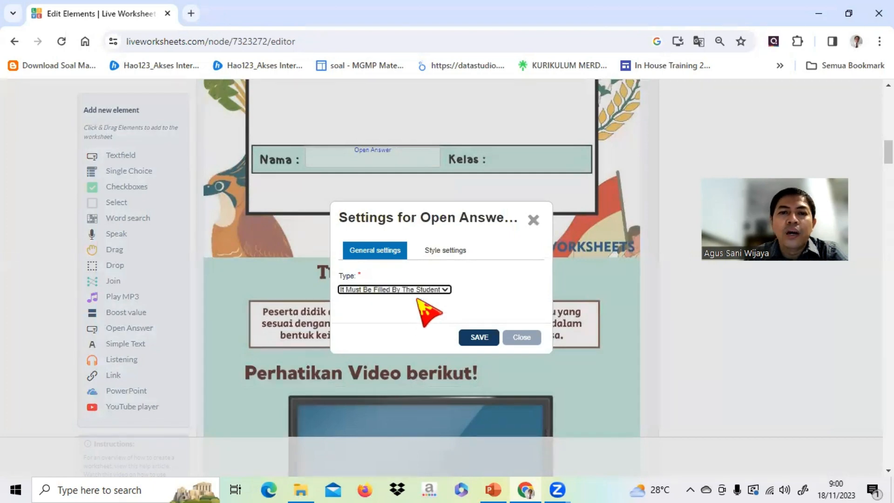
Set the Nama answer field's font size to 24 and its text alignment to left.
{"action": "left_click", "coordinate": [436, 253]}
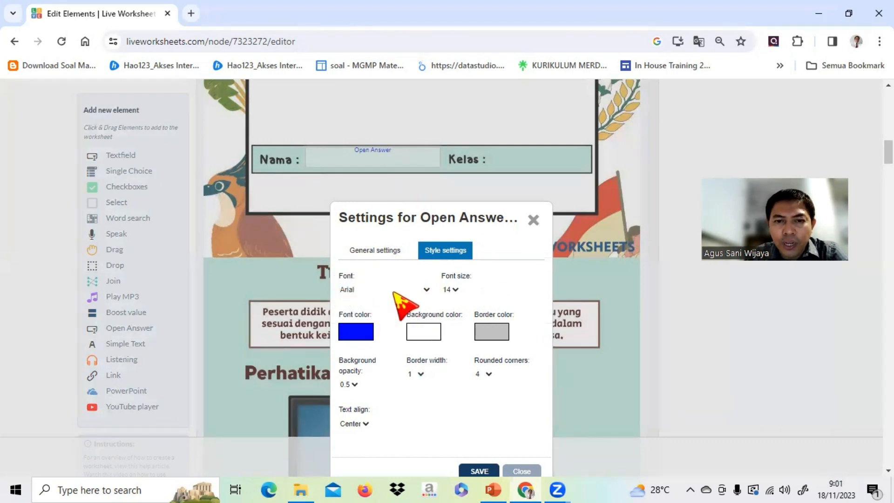
{"action": "left_click", "coordinate": [451, 290]}
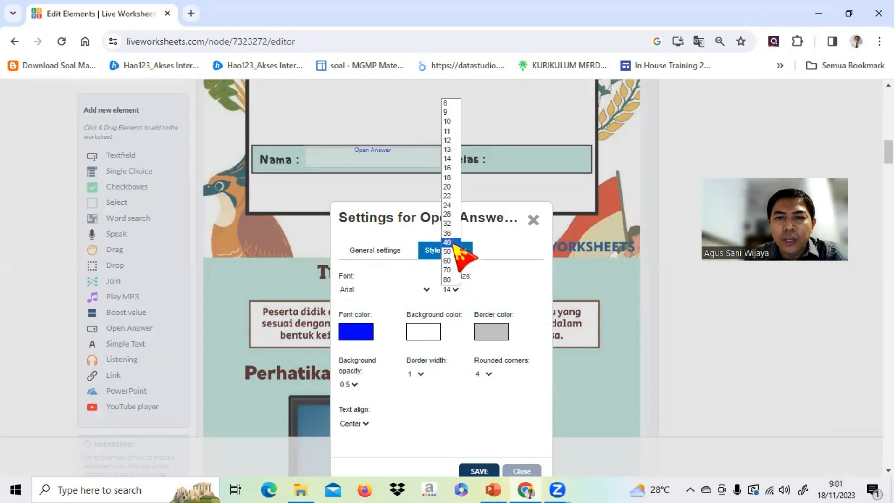
{"action": "left_click", "coordinate": [446, 205]}
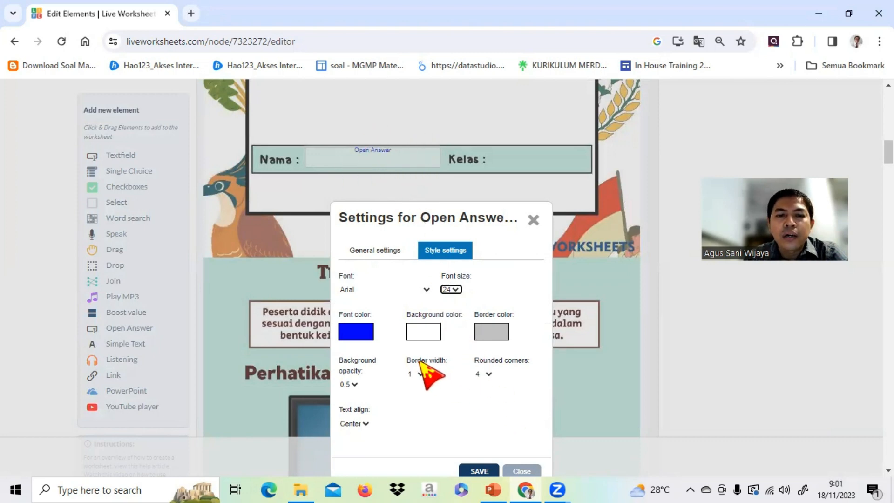
{"action": "left_click", "coordinate": [366, 424]}
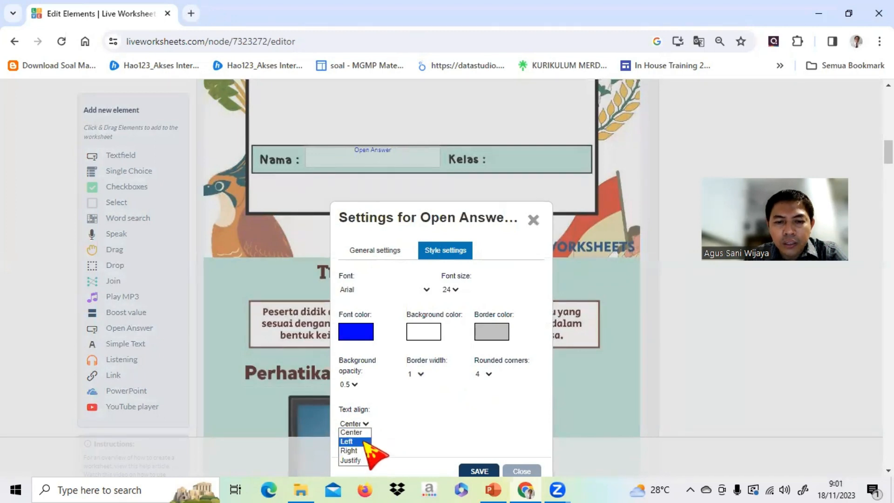
{"action": "left_click", "coordinate": [364, 441]}
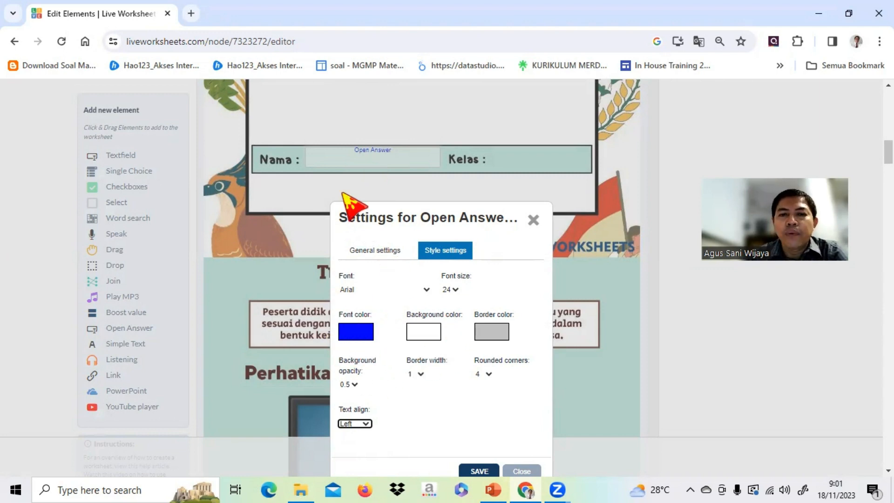
Give the Nama answer field a light orange background color and save its settings.
{"action": "left_click", "coordinate": [419, 374]}
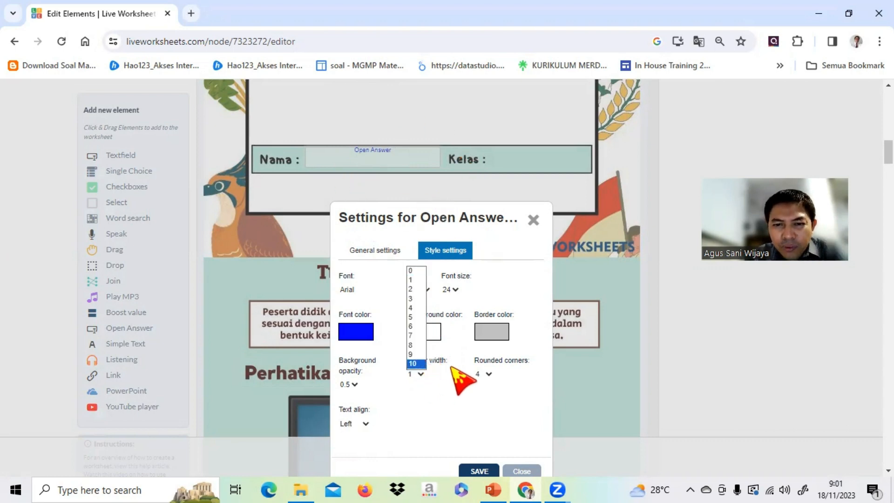
{"action": "left_click", "coordinate": [434, 328]}
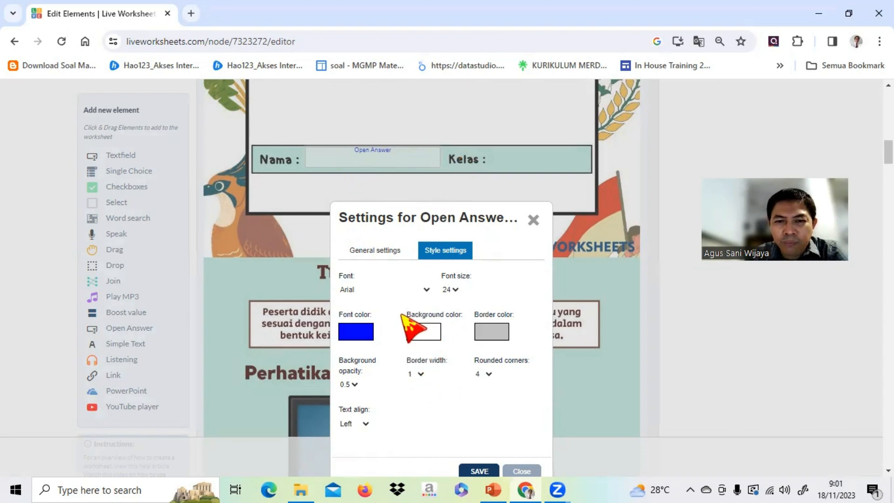
{"action": "left_click", "coordinate": [422, 338]}
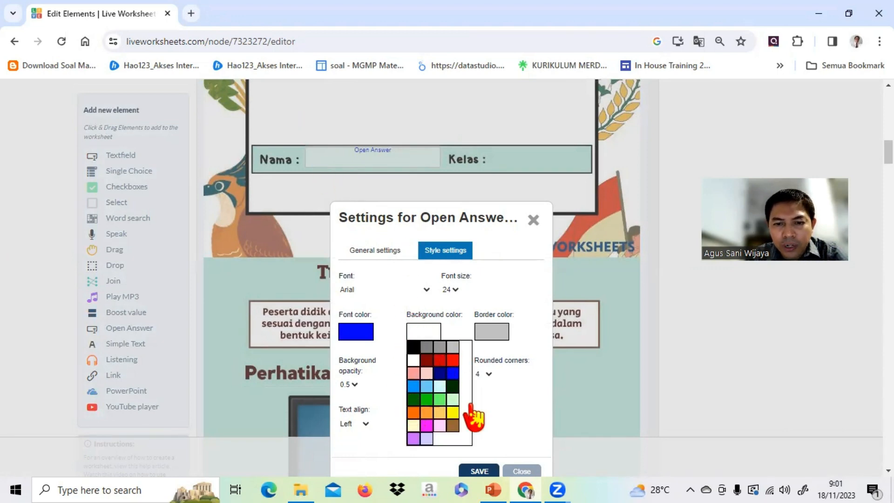
{"action": "left_click", "coordinate": [427, 411]}
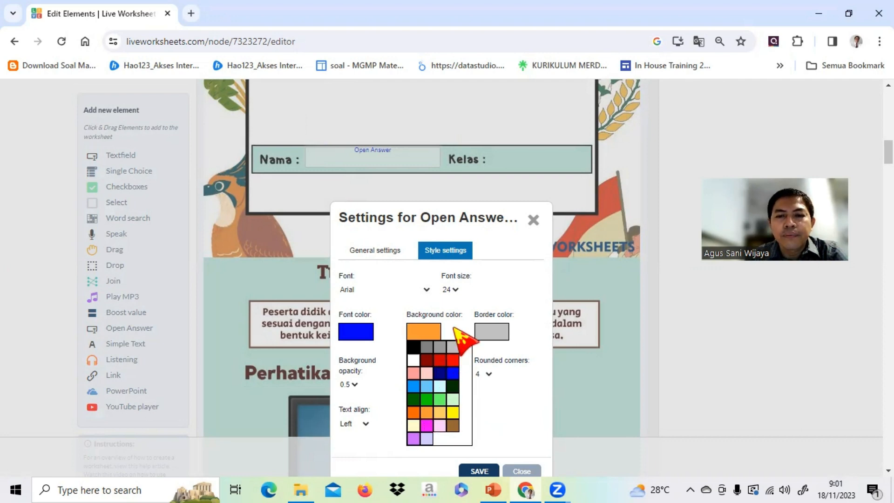
{"action": "left_click", "coordinate": [417, 333]}
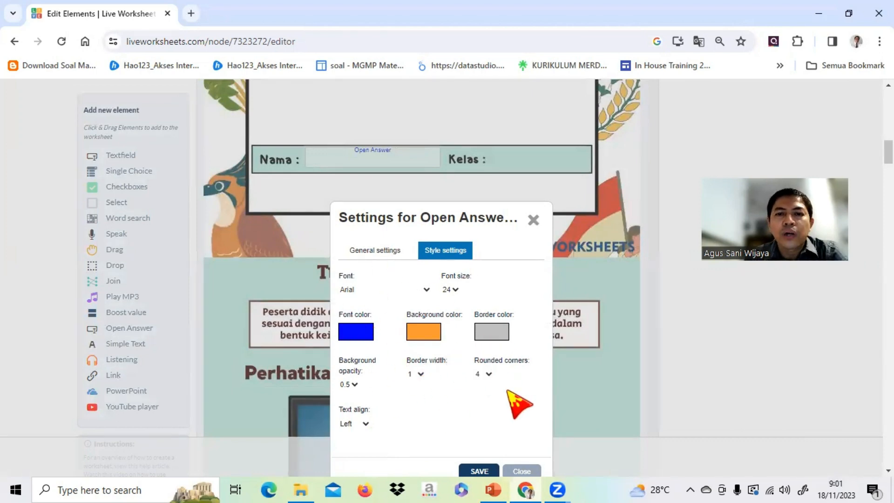
{"action": "scroll", "coordinate": [518, 403], "scroll_direction": "down", "scroll_amount": 1}
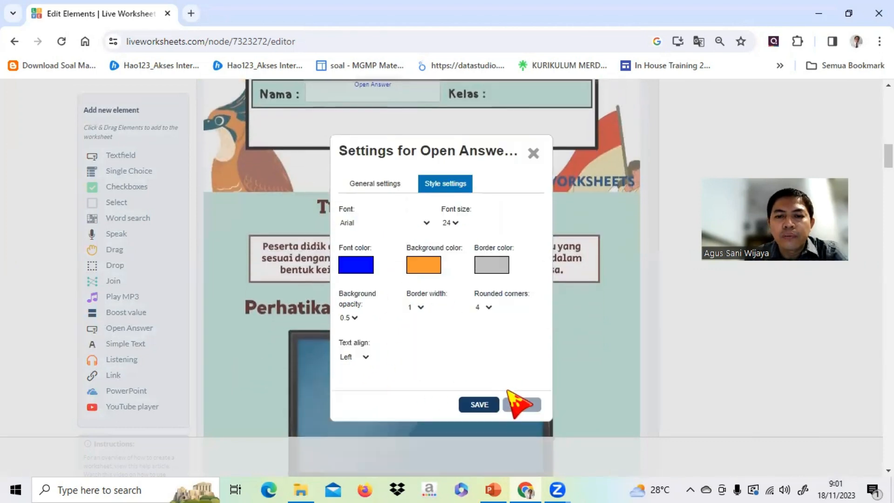
{"action": "left_click", "coordinate": [481, 404]}
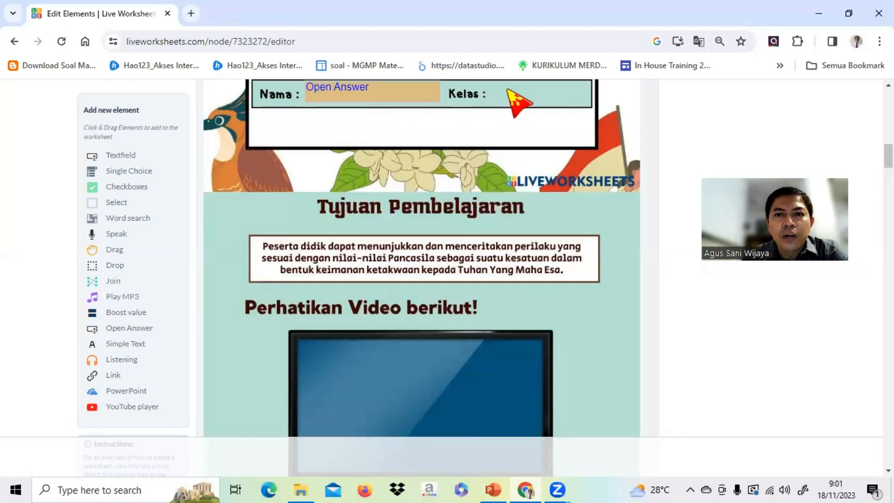
Duplicate the Nama answer field, place the copy beside Kelas narrowed to fit the bar, and align the Nama field within its space.
{"action": "scroll", "coordinate": [512, 103], "scroll_direction": "up", "scroll_amount": 1}
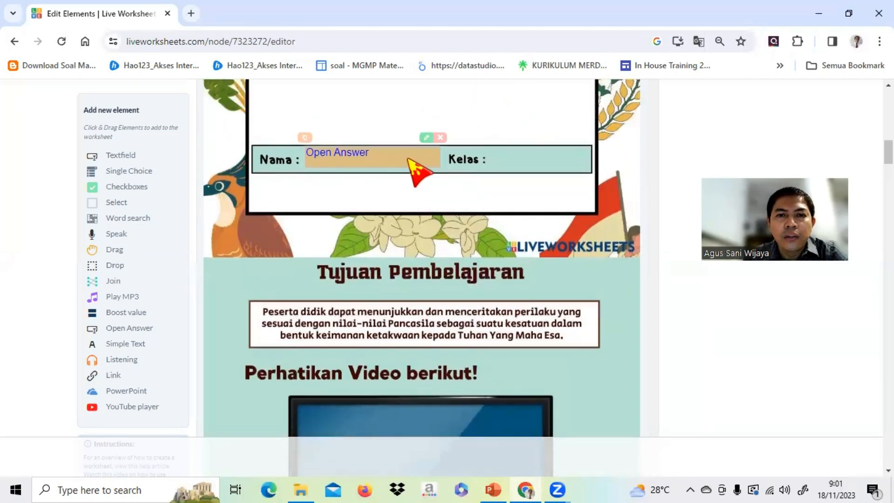
{"action": "left_click_drag", "start_coordinate": [418, 152], "coordinate": [416, 156]}
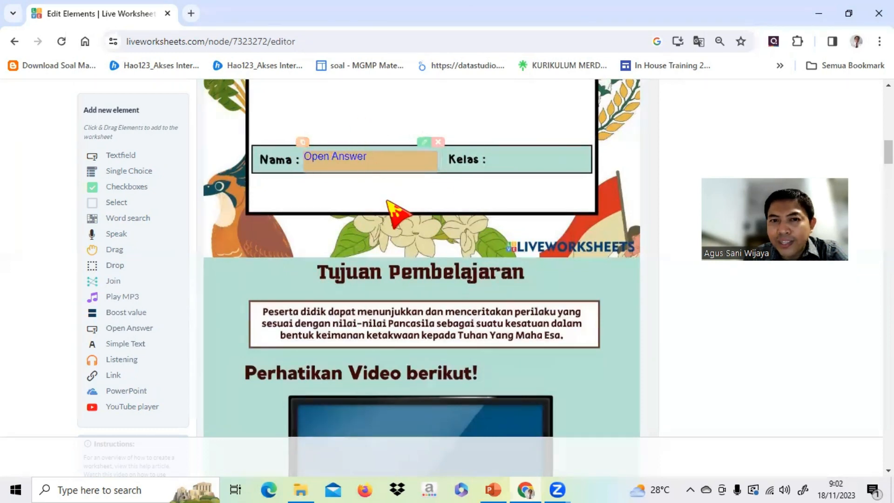
{"action": "left_click", "coordinate": [300, 142]}
{"action": "left_click_drag", "start_coordinate": [362, 192], "coordinate": [493, 183]}
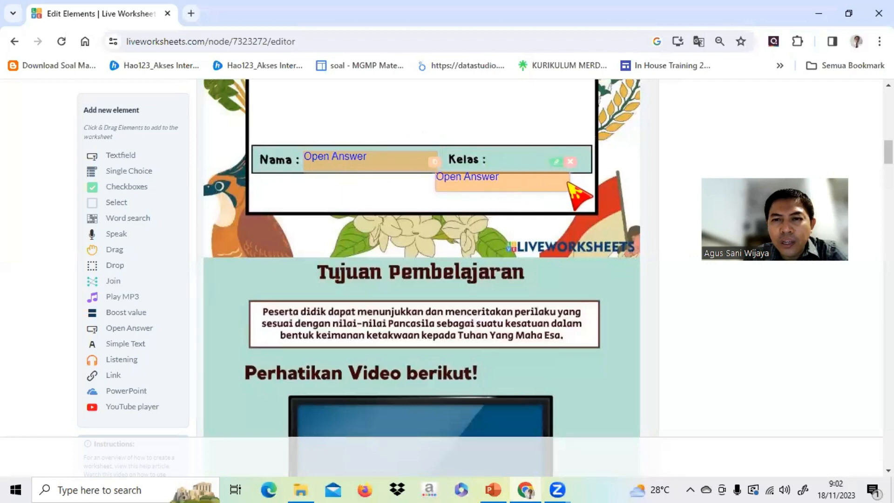
{"action": "left_click_drag", "start_coordinate": [570, 182], "coordinate": [539, 163]}
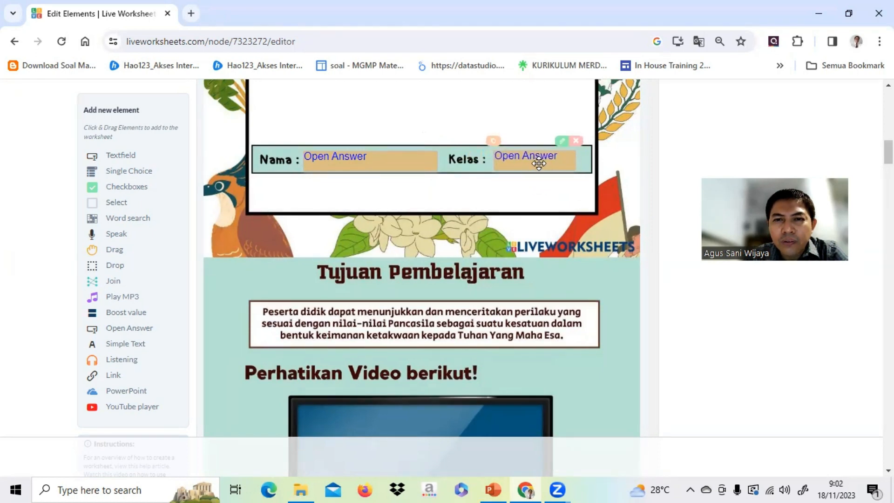
{"action": "left_click_drag", "start_coordinate": [387, 166], "coordinate": [388, 165]}
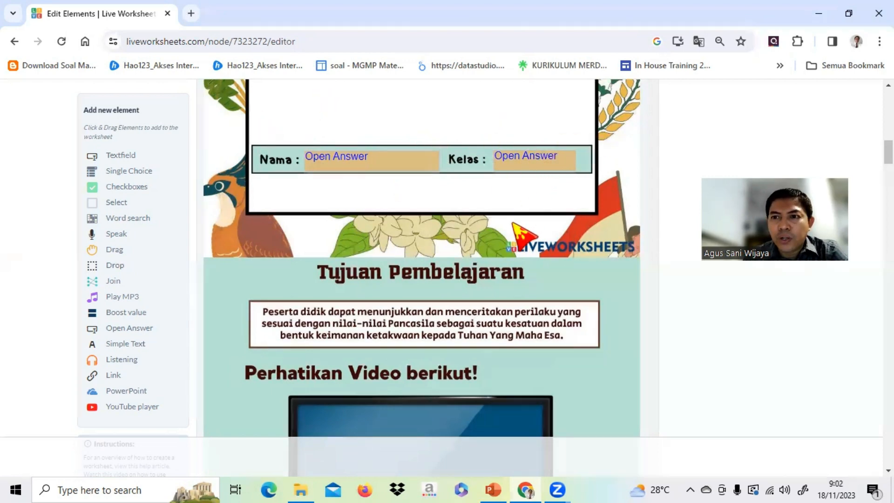
Add a YouTube player element under "Perhatikan Video berikut!" and align its upper-left corner with the TV screen's.
{"action": "scroll", "coordinate": [513, 223], "scroll_direction": "down", "scroll_amount": 3}
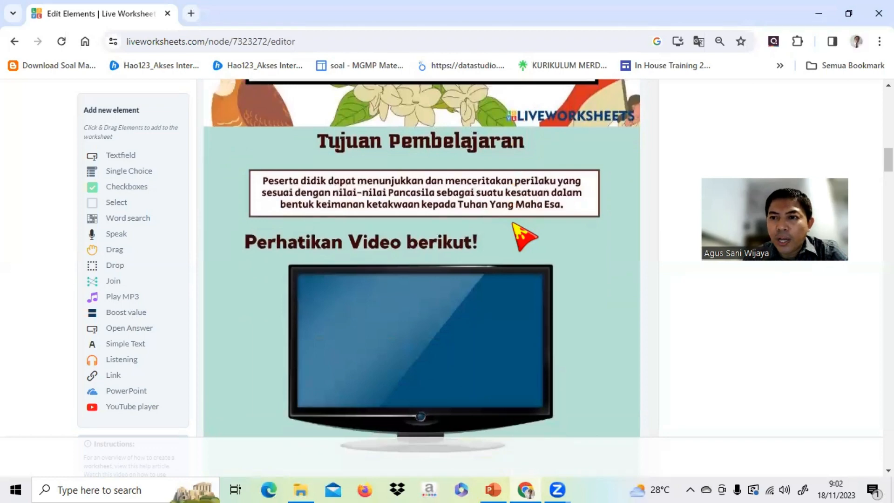
{"action": "scroll", "coordinate": [514, 224], "scroll_direction": "down", "scroll_amount": 7}
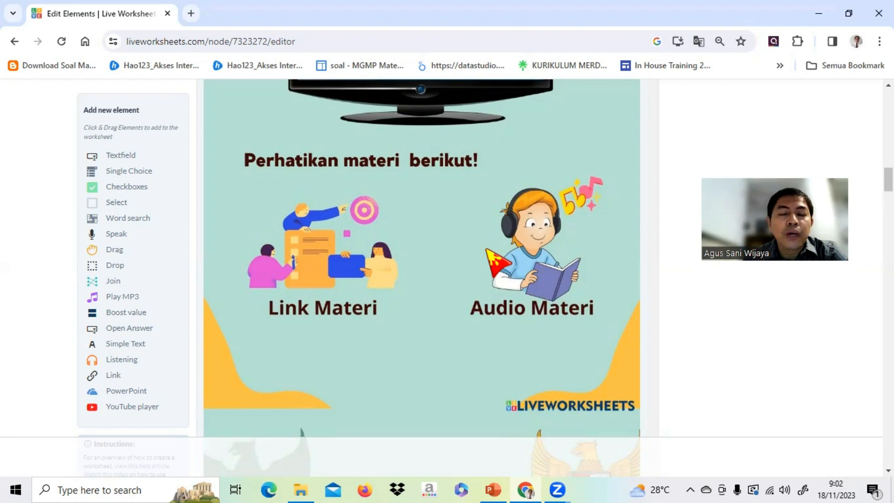
{"action": "scroll", "coordinate": [487, 251], "scroll_direction": "down", "scroll_amount": 7}
{"action": "scroll", "coordinate": [486, 250], "scroll_direction": "up", "scroll_amount": 3}
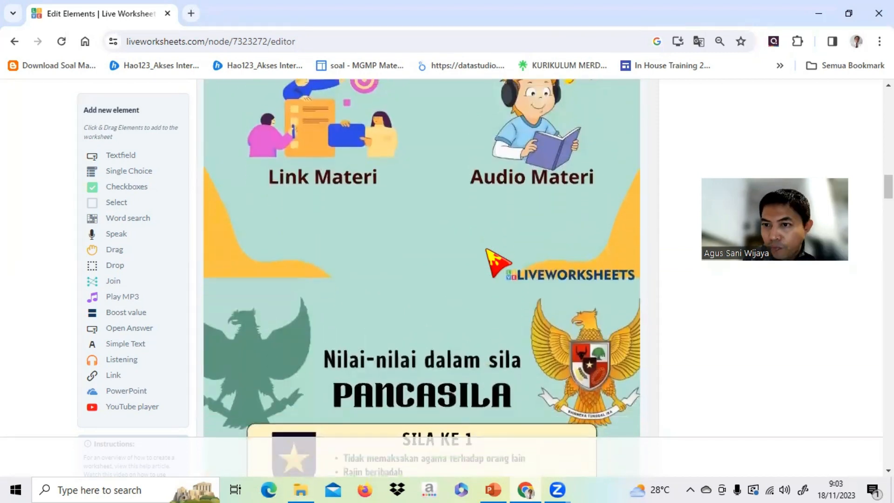
{"action": "scroll", "coordinate": [495, 261], "scroll_direction": "up", "scroll_amount": 7}
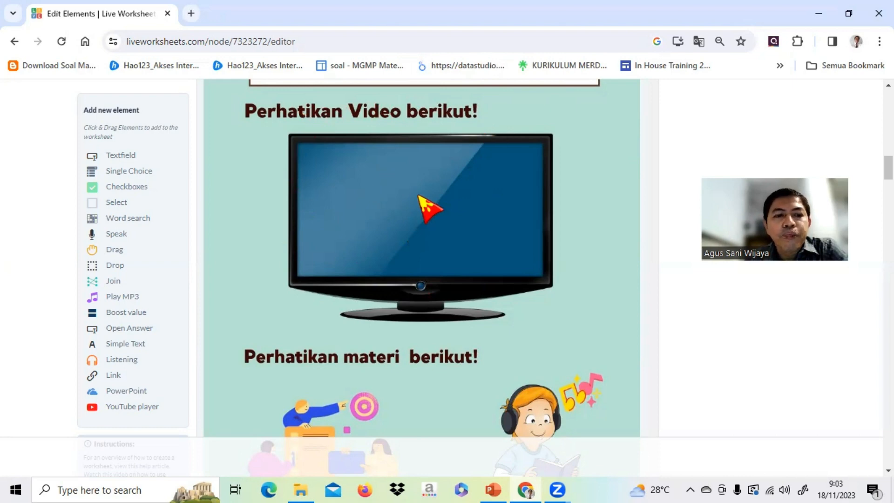
{"action": "left_click", "coordinate": [135, 408]}
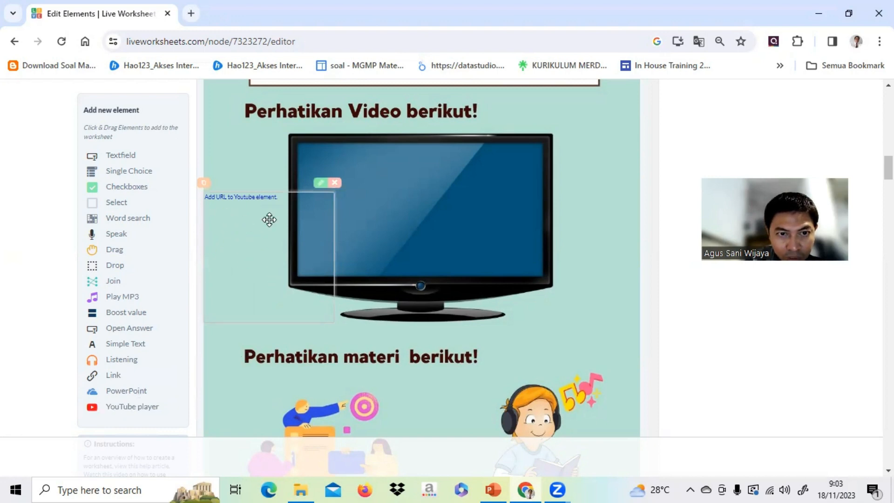
{"action": "left_click_drag", "start_coordinate": [269, 219], "coordinate": [333, 175]}
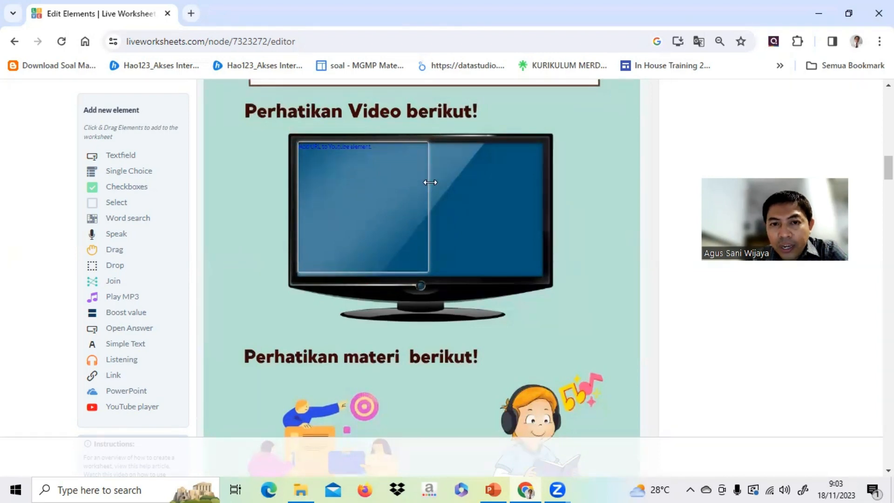
Stretch the YouTube player to fill the TV screen and view its URL setting without changing it.
{"action": "left_click_drag", "start_coordinate": [430, 182], "coordinate": [540, 203]}
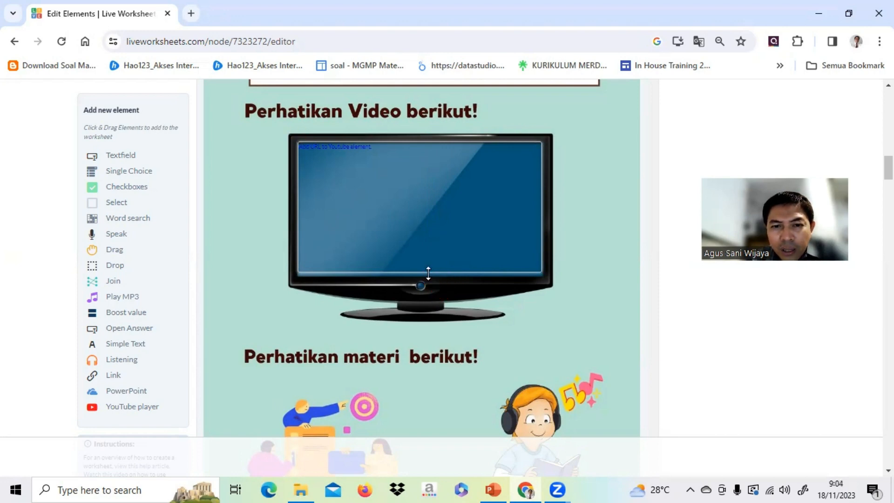
{"action": "left_click_drag", "start_coordinate": [428, 273], "coordinate": [427, 276]}
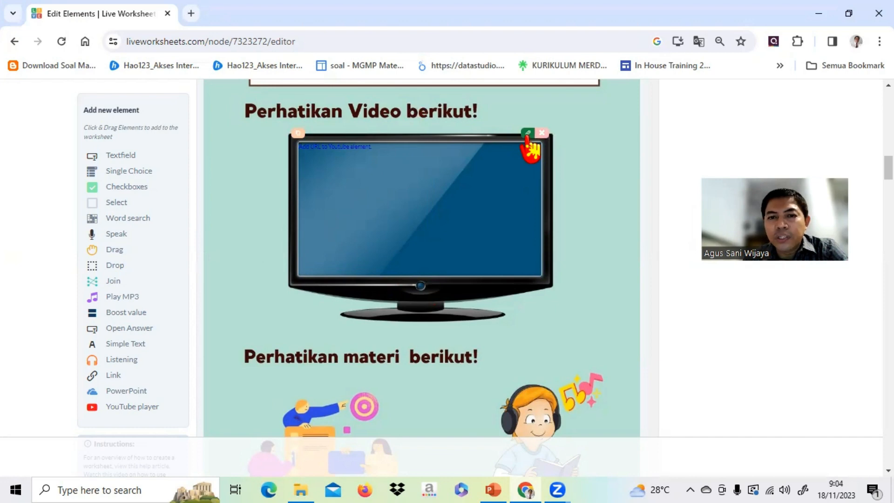
{"action": "left_click", "coordinate": [528, 133]}
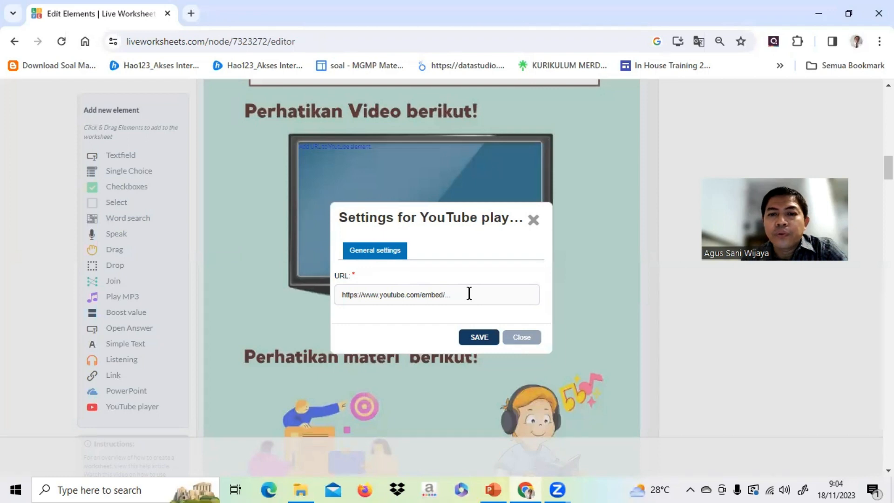
{"action": "left_click", "coordinate": [520, 338]}
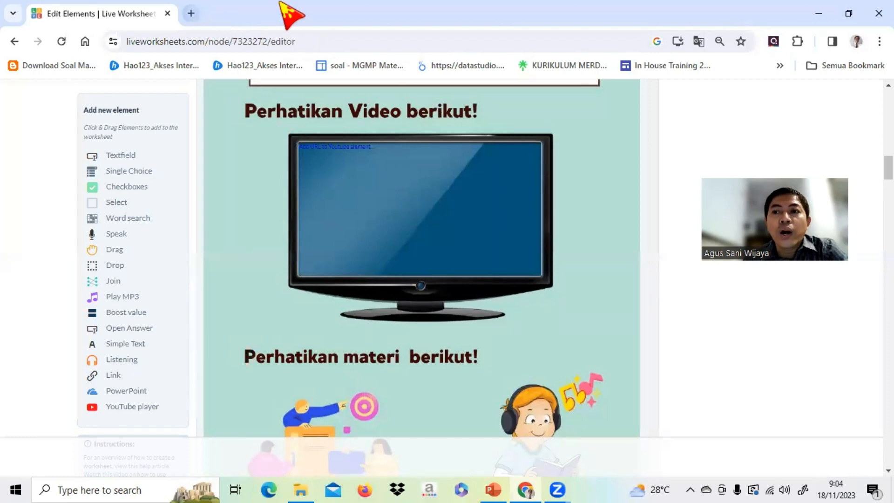
Open YouTube in a new browser tab and search for "pancasila".
{"action": "left_click", "coordinate": [191, 14]}
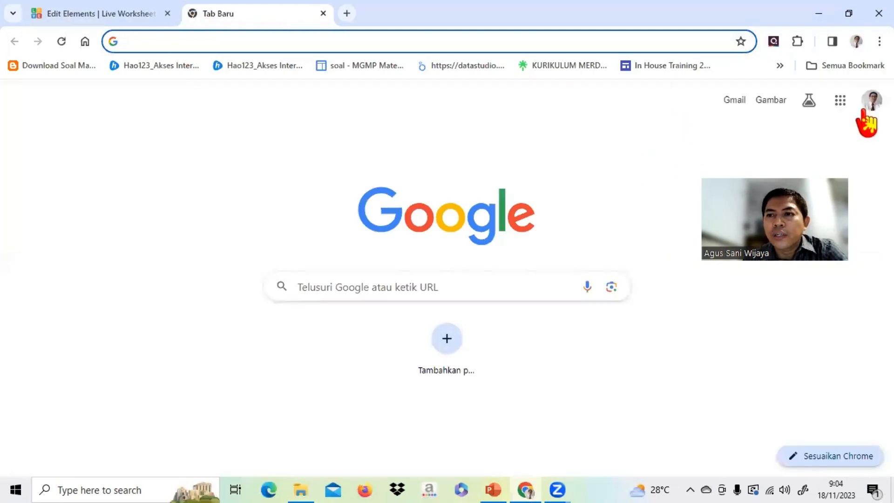
{"action": "left_click", "coordinate": [840, 103]}
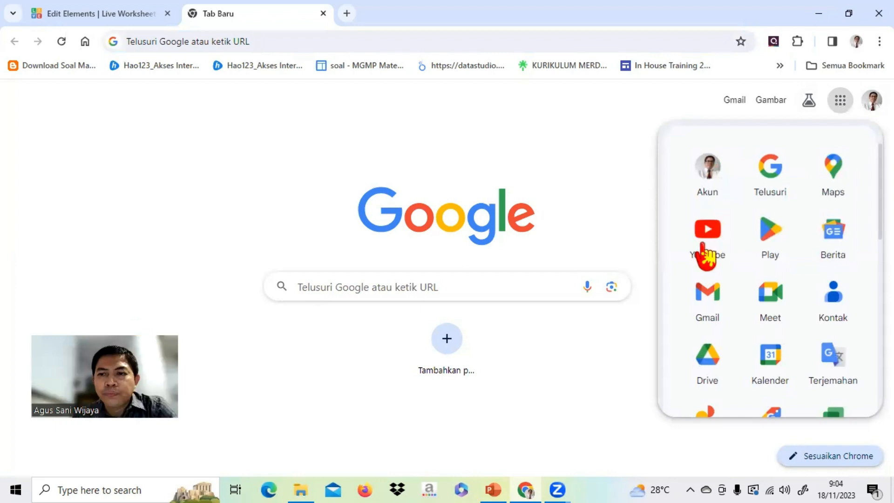
{"action": "left_click", "coordinate": [705, 254]}
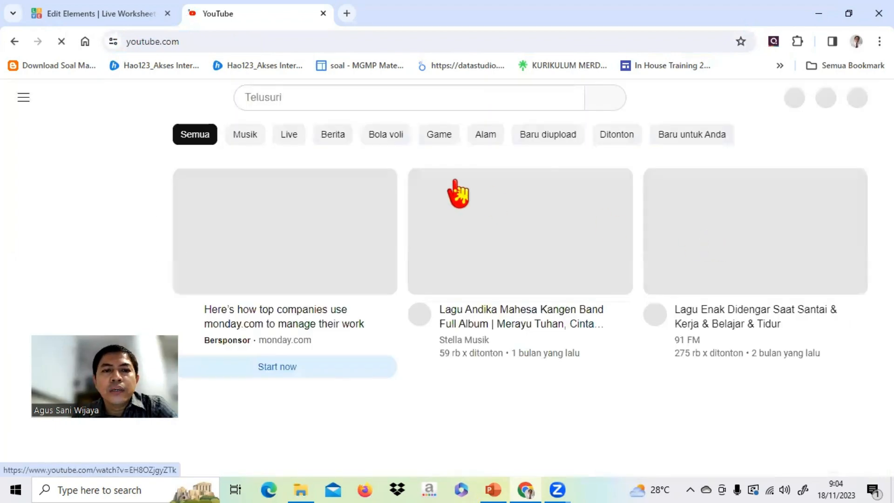
{"action": "left_click", "coordinate": [315, 97]}
{"action": "type", "text": "pan"}
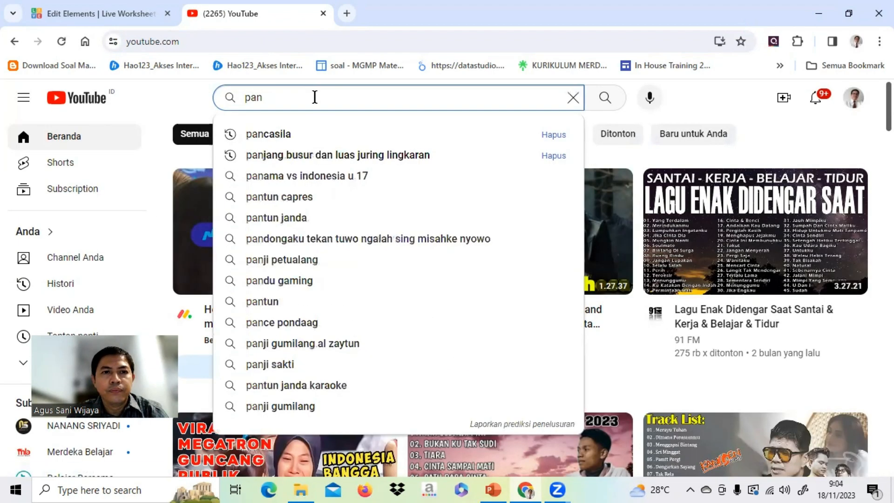
{"action": "type", "text": "ca"}
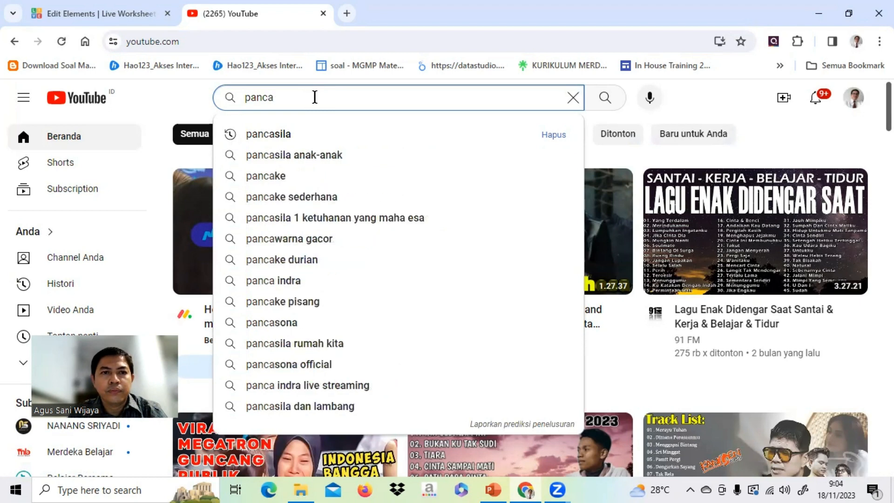
{"action": "type", "text": "sila"}
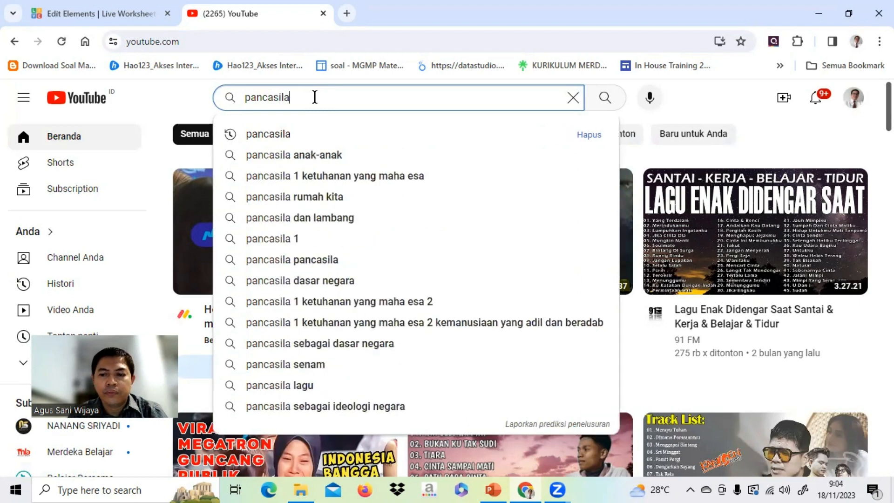
{"action": "key", "text": "Return"}
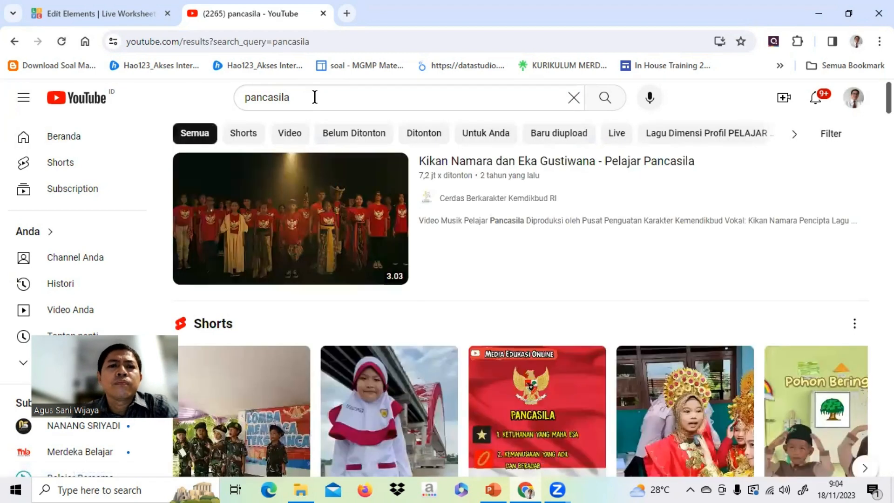
Look through the YouTube search results for a suitable video about Pancasila values.
{"action": "mouse_move", "coordinate": [563, 192]}
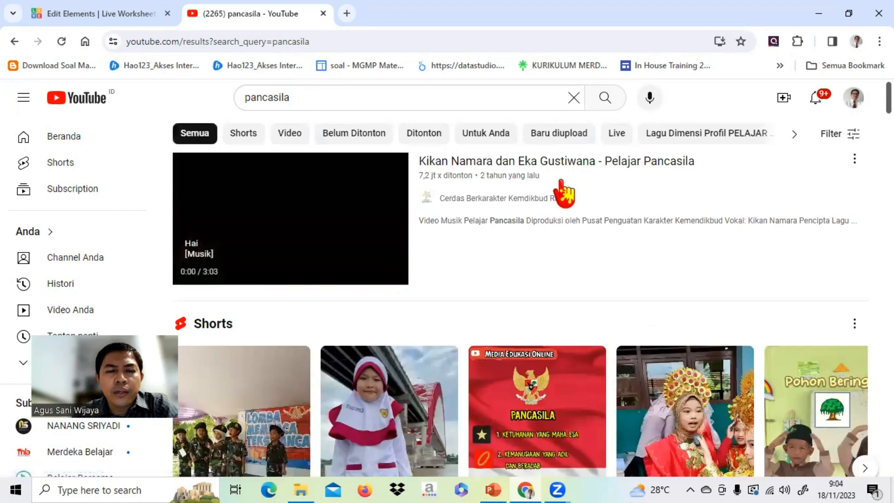
{"action": "scroll", "coordinate": [562, 192], "scroll_direction": "down", "scroll_amount": 3}
{"action": "scroll", "coordinate": [563, 192], "scroll_direction": "down", "scroll_amount": 4}
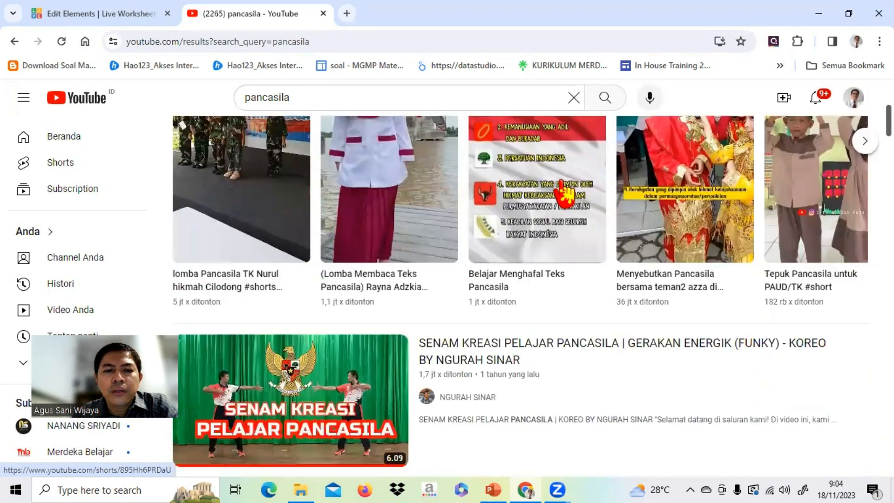
{"action": "scroll", "coordinate": [524, 298], "scroll_direction": "down", "scroll_amount": 4}
{"action": "scroll", "coordinate": [520, 296], "scroll_direction": "down", "scroll_amount": 3}
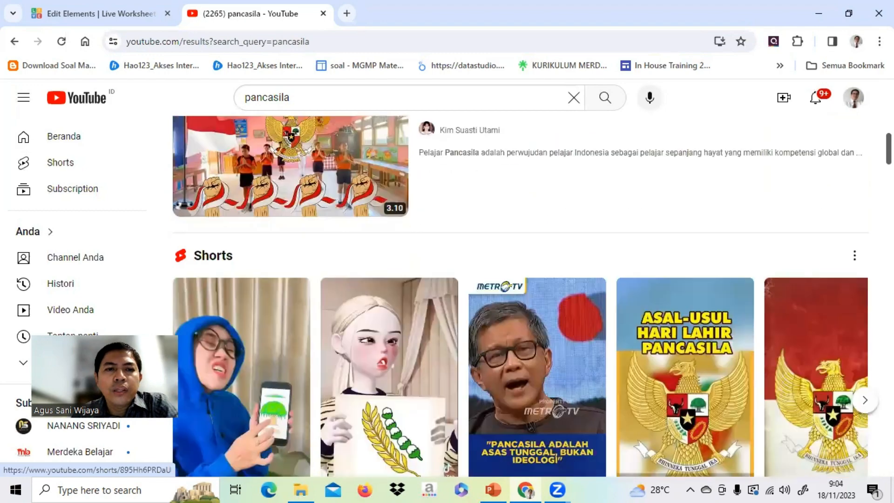
{"action": "scroll", "coordinate": [520, 296], "scroll_direction": "down", "scroll_amount": 10}
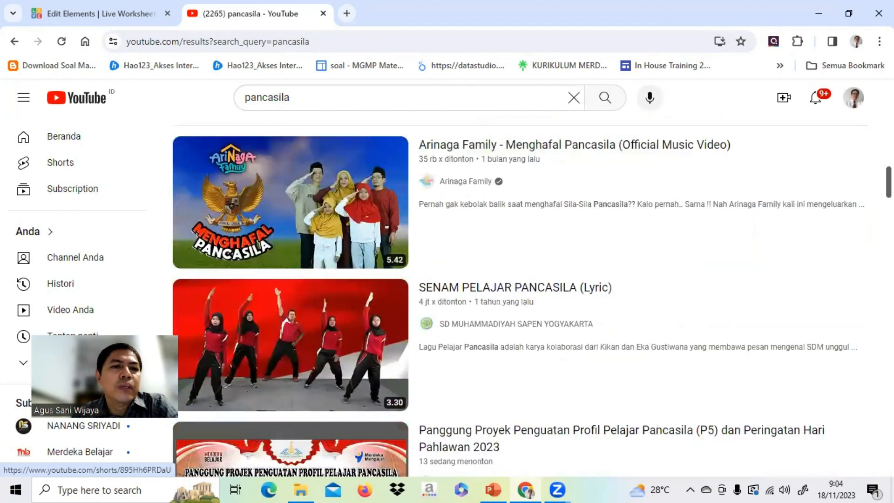
{"action": "scroll", "coordinate": [565, 189], "scroll_direction": "down", "scroll_amount": 7}
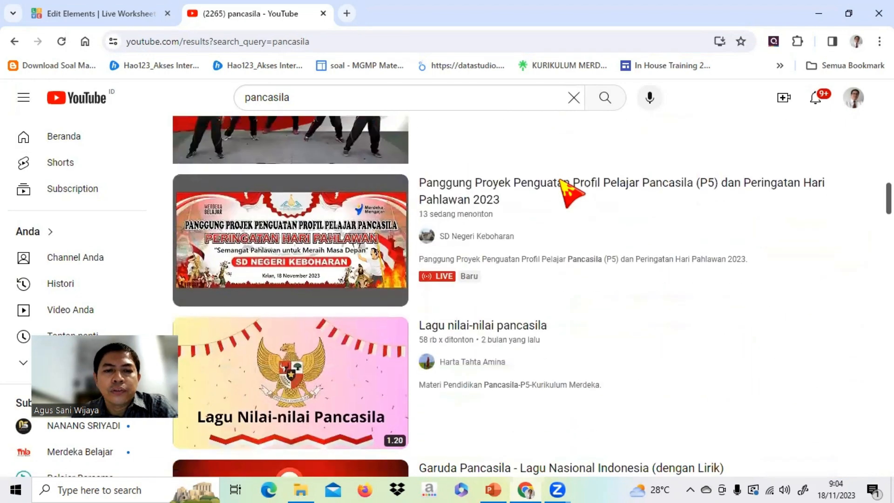
{"action": "scroll", "coordinate": [564, 190], "scroll_direction": "down", "scroll_amount": 3}
{"action": "scroll", "coordinate": [565, 189], "scroll_direction": "up", "scroll_amount": 2}
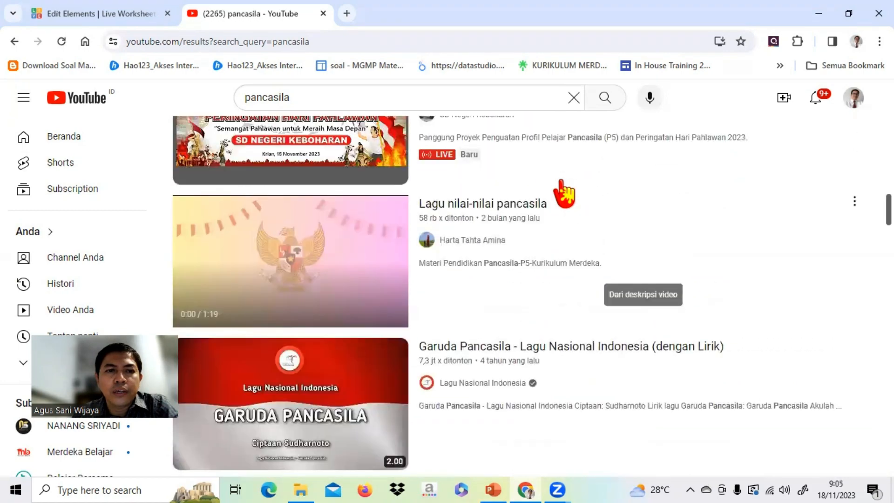
{"action": "scroll", "coordinate": [565, 191], "scroll_direction": "down", "scroll_amount": 6}
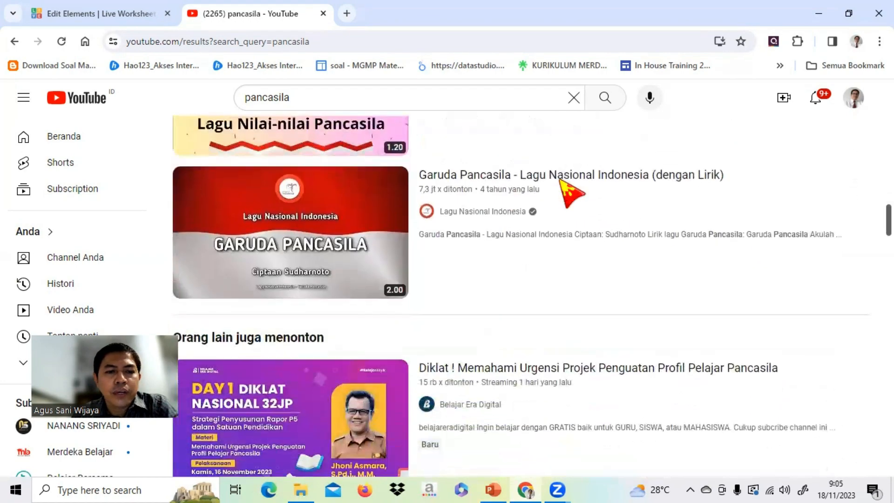
{"action": "scroll", "coordinate": [565, 191], "scroll_direction": "down", "scroll_amount": 4}
{"action": "scroll", "coordinate": [564, 191], "scroll_direction": "up", "scroll_amount": 12}
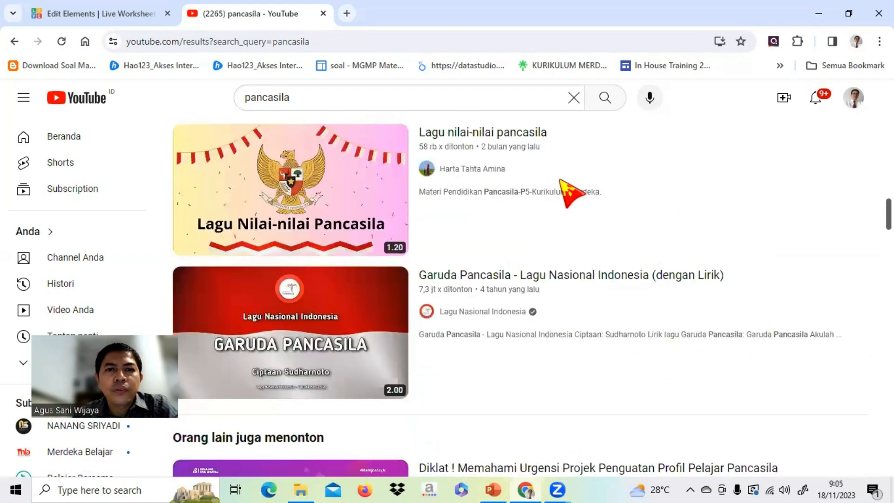
{"action": "scroll", "coordinate": [281, 133], "scroll_direction": "down", "scroll_amount": 1}
Search YouTube for "pengamalan sila pancasila dalam kehidupan sehari-hari" and open the video on applying Pancasila values with the BUTIR-BITIR title.
{"action": "left_click", "coordinate": [298, 97]}
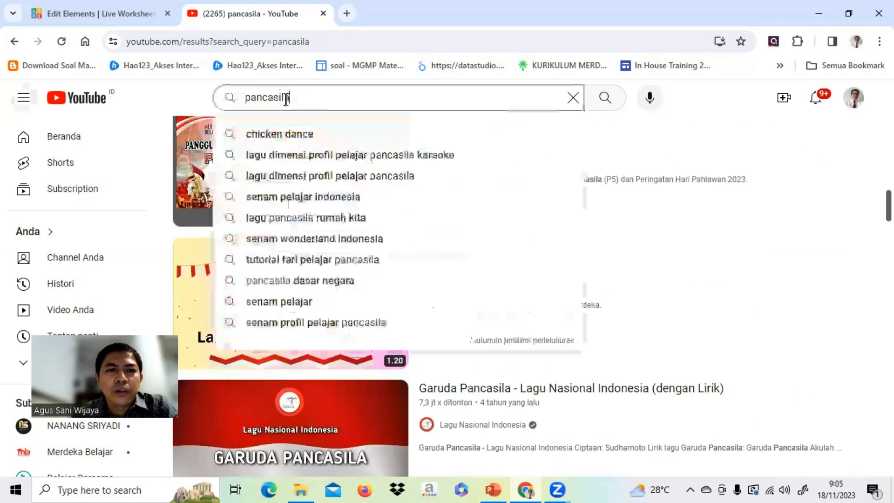
{"action": "left_click", "coordinate": [246, 98]}
{"action": "type", "text": "penga"}
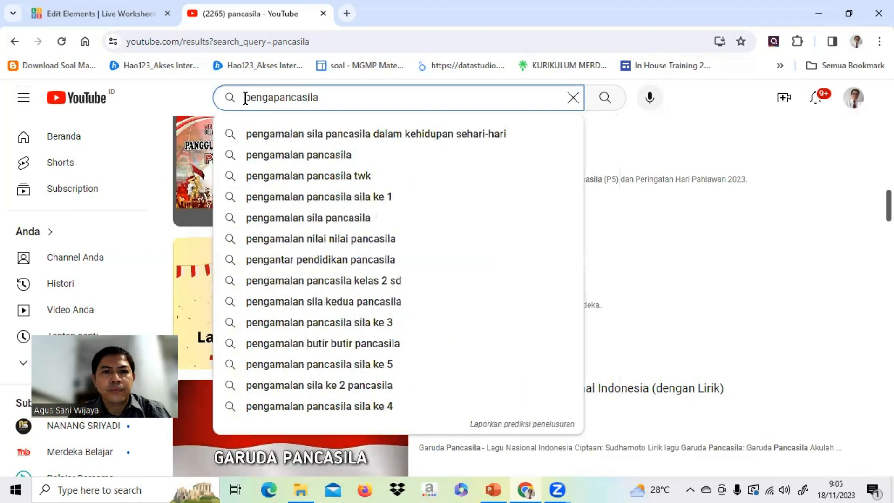
{"action": "left_click", "coordinate": [367, 134]}
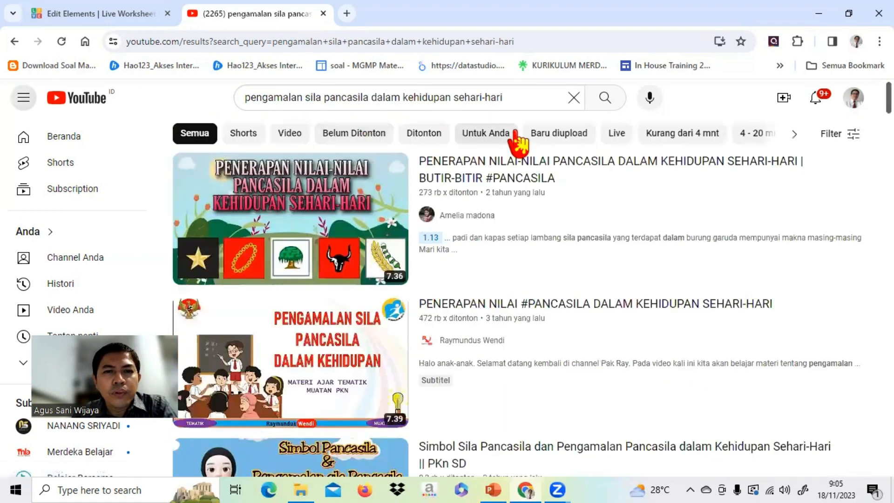
{"action": "mouse_move", "coordinate": [362, 156]}
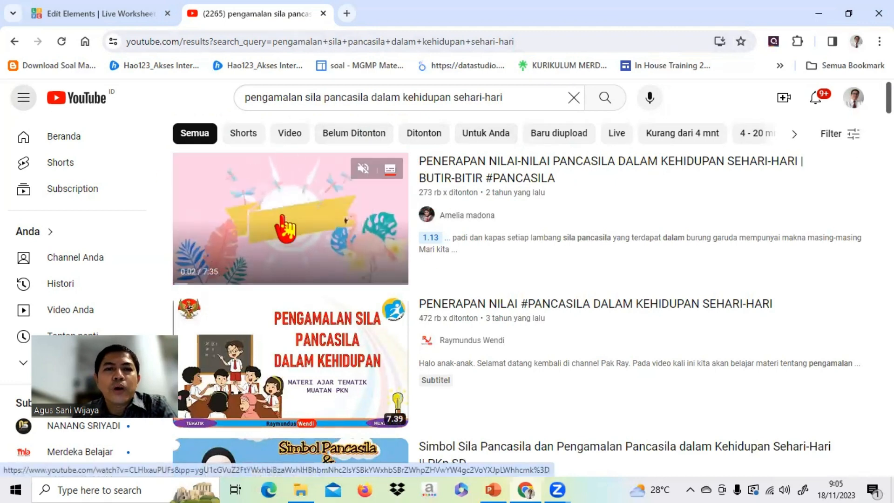
{"action": "left_click", "coordinate": [305, 223]}
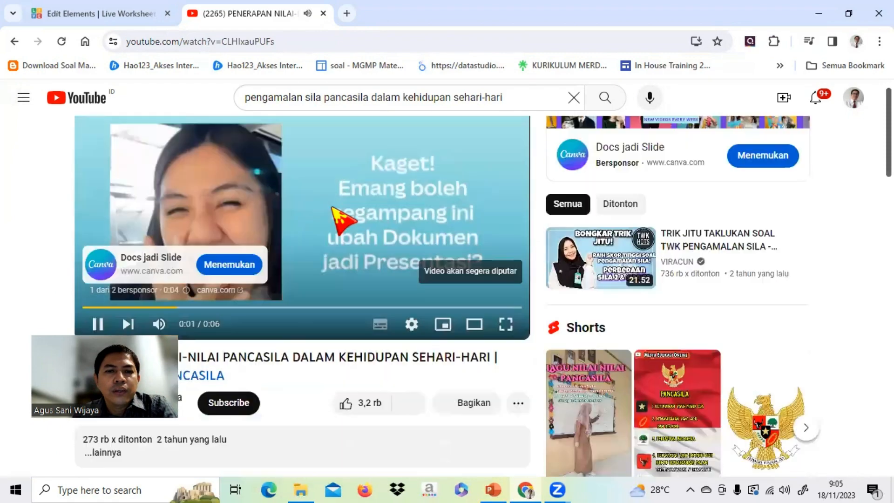
Pause the ad on the Pancasila values video and copy the video's full web address.
{"action": "scroll", "coordinate": [332, 207], "scroll_direction": "down", "scroll_amount": 1}
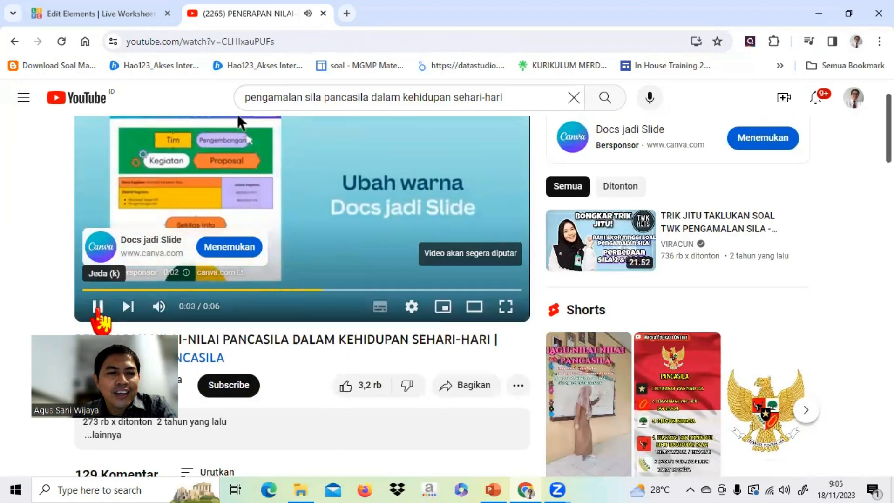
{"action": "left_click", "coordinate": [98, 307]}
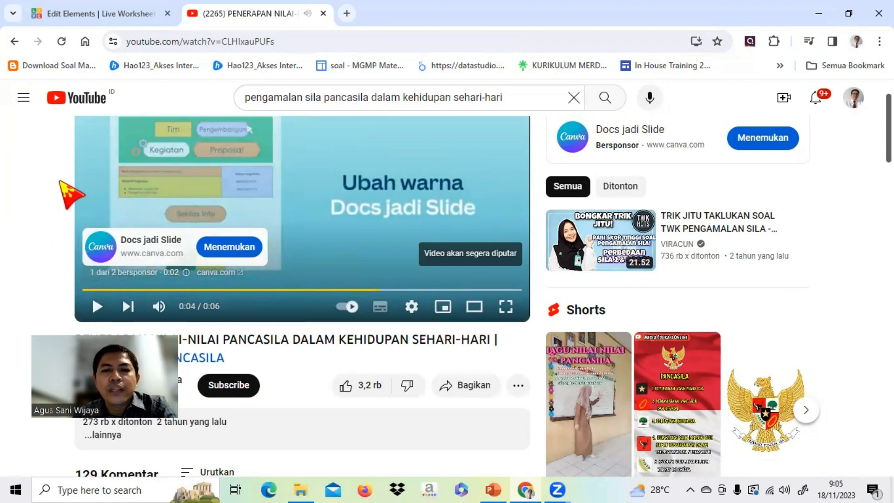
{"action": "left_click", "coordinate": [519, 386]}
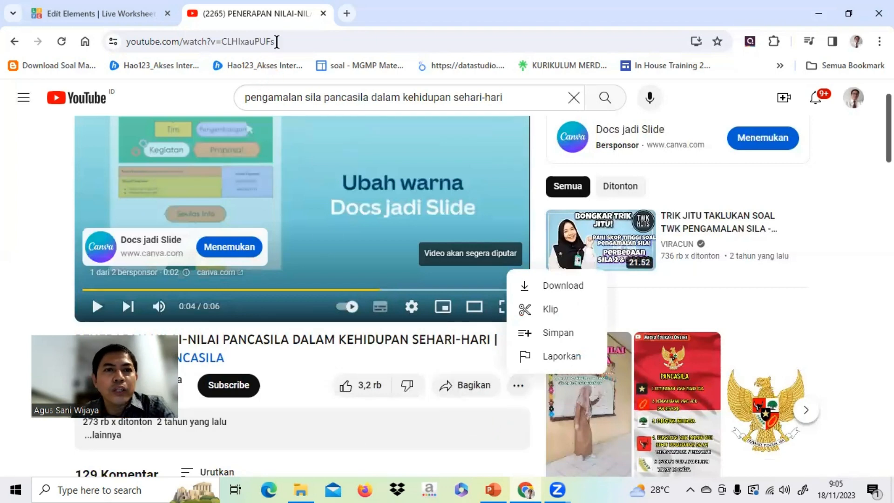
{"action": "left_click", "coordinate": [300, 38]}
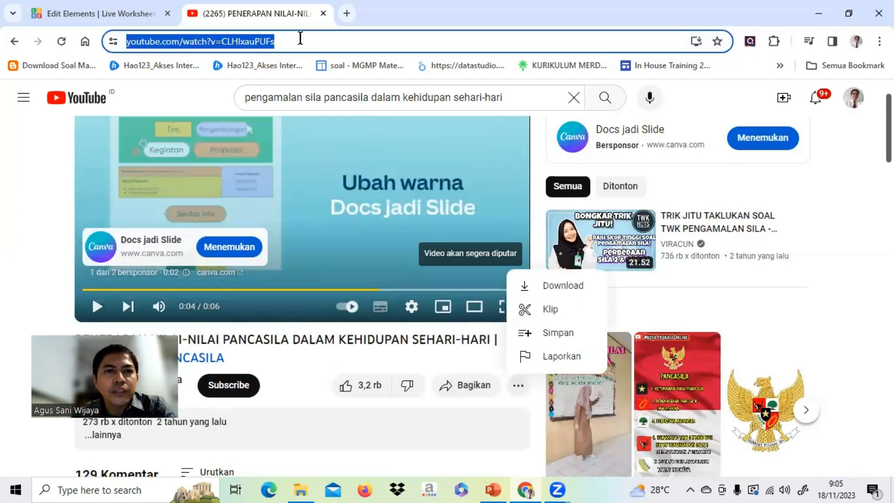
{"action": "left_click", "coordinate": [300, 39]}
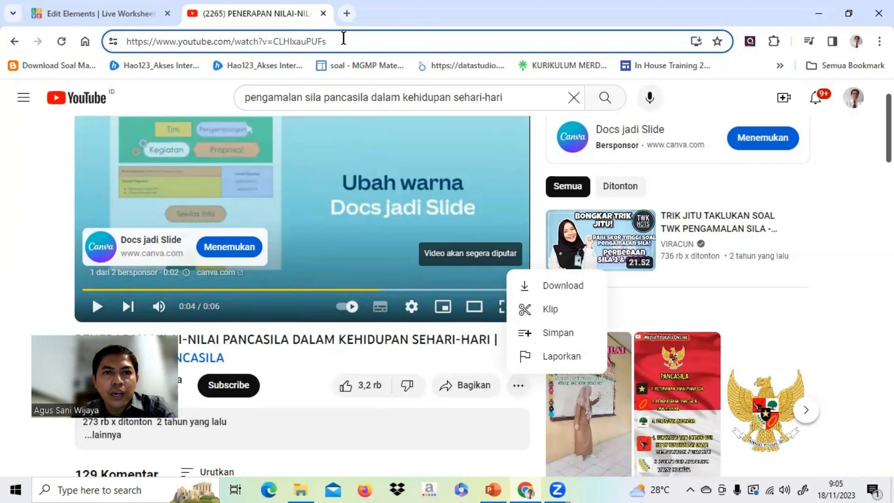
{"action": "left_click_drag", "start_coordinate": [343, 38], "coordinate": [152, 52]}
{"action": "key", "text": "ctrl+c"}
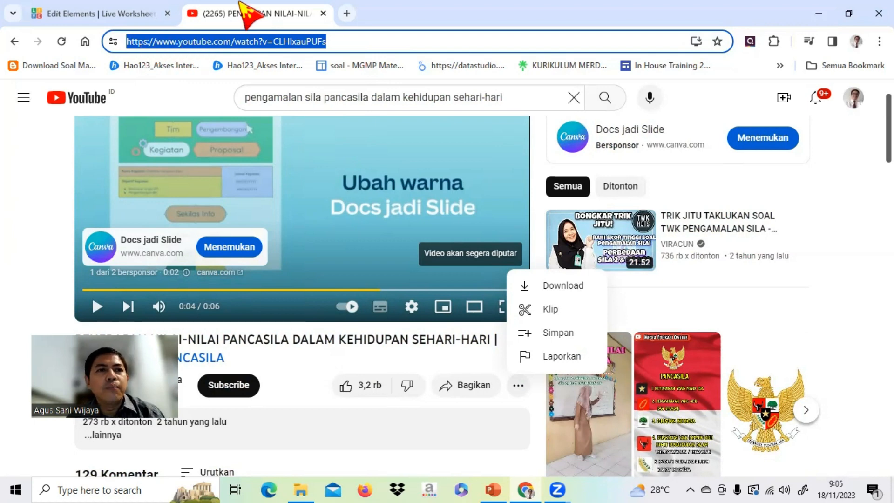
Return to the worksheet editor, paste the copied video address as the YouTube player's URL and save the setting.
{"action": "left_click", "coordinate": [96, 14]}
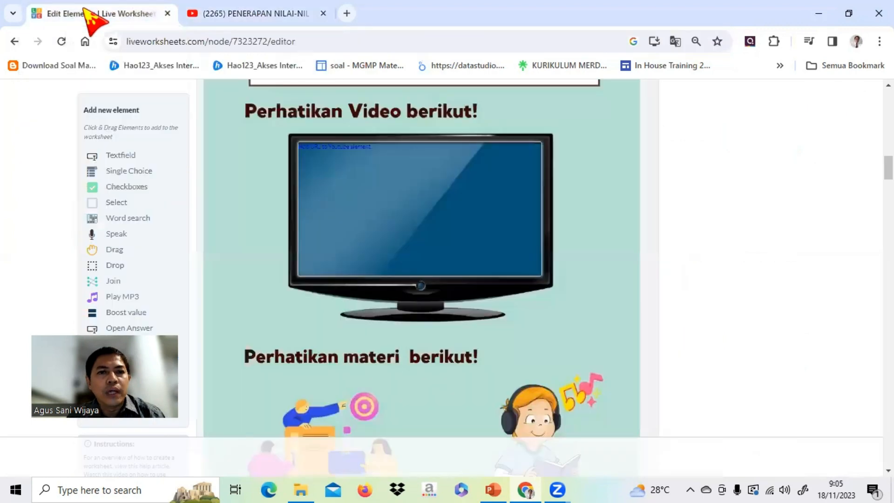
{"action": "mouse_move", "coordinate": [540, 168]}
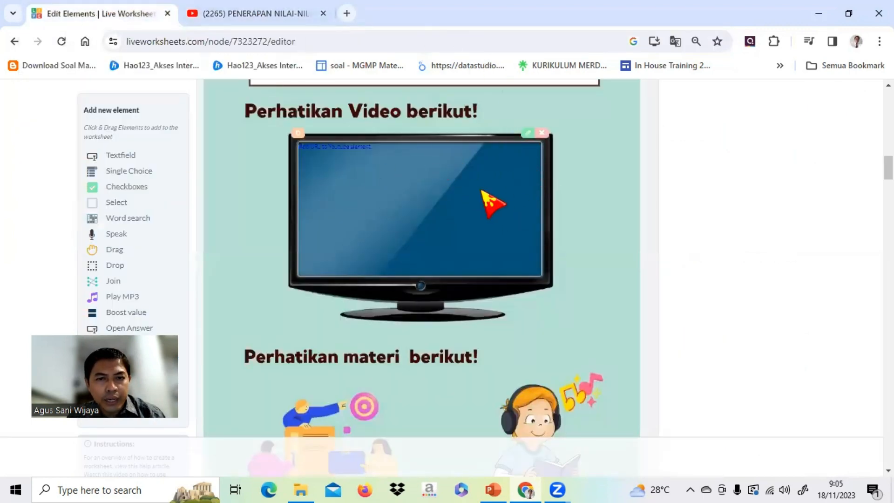
{"action": "left_click", "coordinate": [528, 135]}
{"action": "left_click_drag", "start_coordinate": [469, 297], "coordinate": [343, 307]}
{"action": "key", "text": "ctrl+v"}
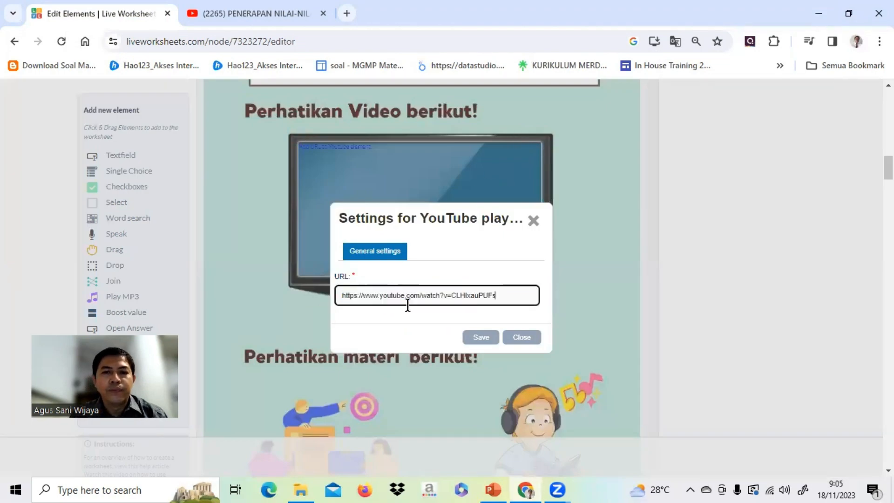
{"action": "left_click", "coordinate": [482, 339]}
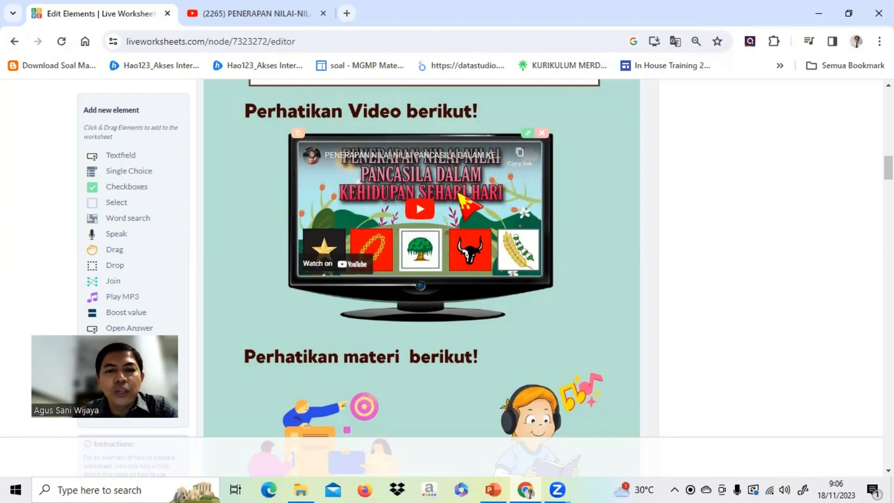
Add a Link element and resize it to cover the Link Materi illustration and its caption.
{"action": "scroll", "coordinate": [458, 192], "scroll_direction": "down", "scroll_amount": 4}
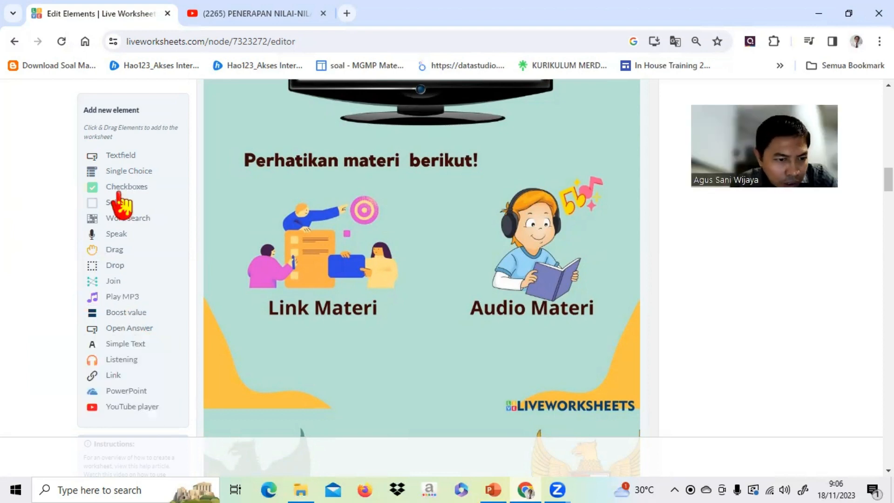
{"action": "left_click", "coordinate": [108, 378]}
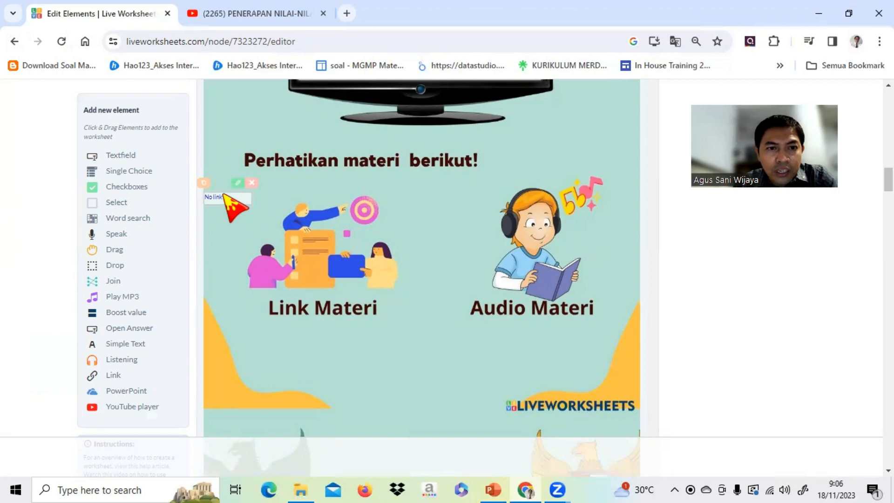
{"action": "left_click_drag", "start_coordinate": [225, 196], "coordinate": [273, 196]}
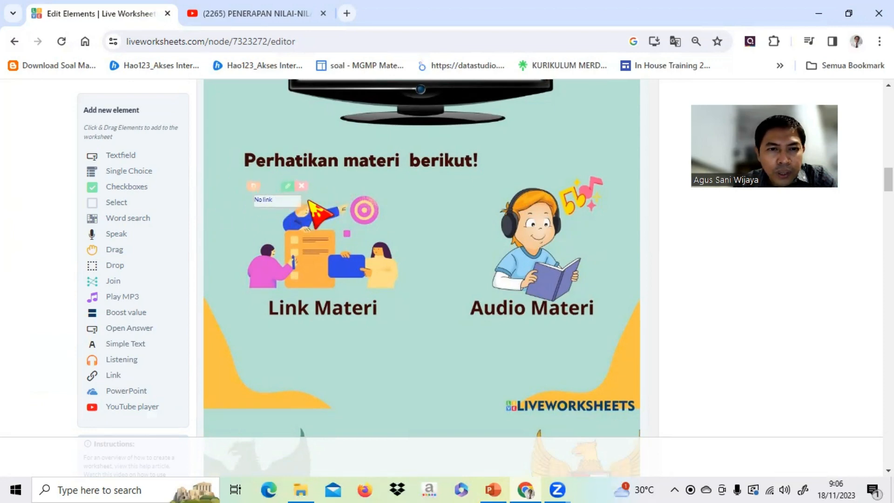
{"action": "left_click_drag", "start_coordinate": [302, 200], "coordinate": [403, 212]}
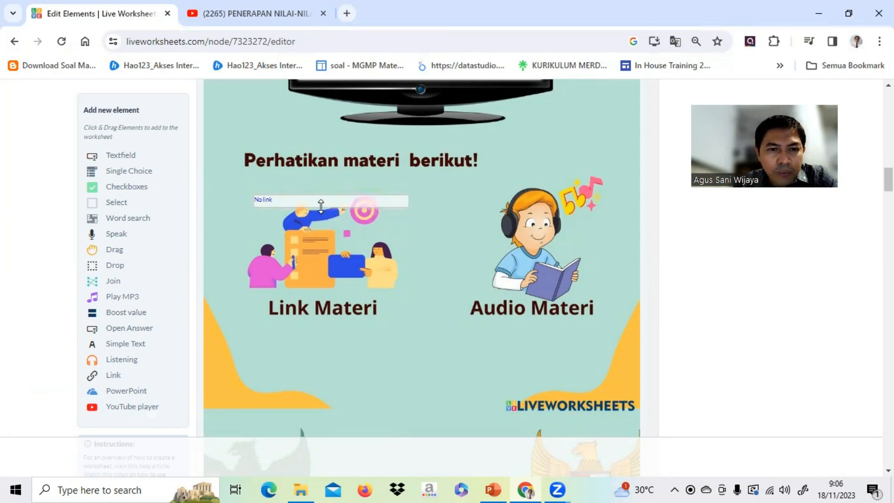
{"action": "left_click_drag", "start_coordinate": [321, 206], "coordinate": [304, 319]}
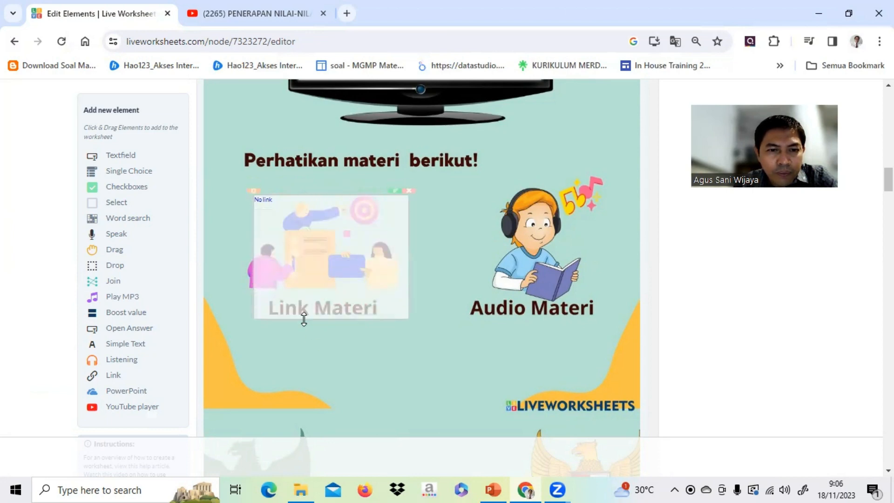
{"action": "left_click_drag", "start_coordinate": [335, 268], "coordinate": [325, 269]}
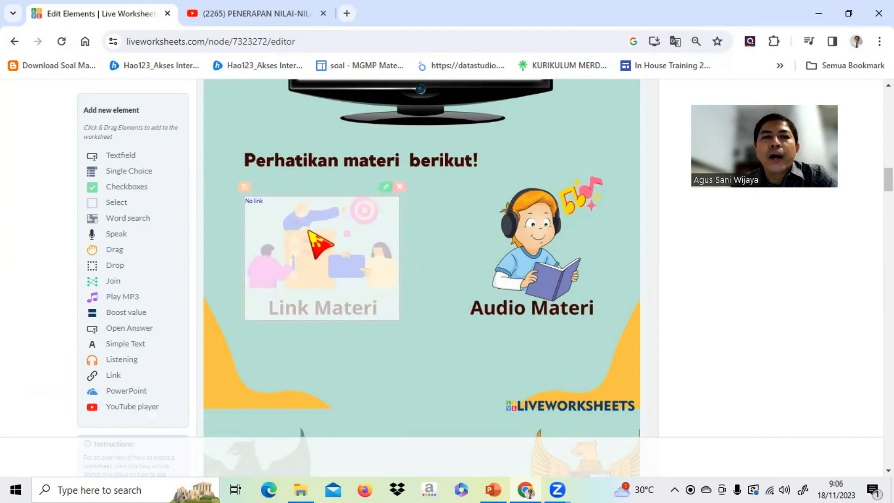
Open a new browser tab and search Google for "pengamalan pancasila dalam kehidupan sehari hari".
{"action": "left_click", "coordinate": [347, 13]}
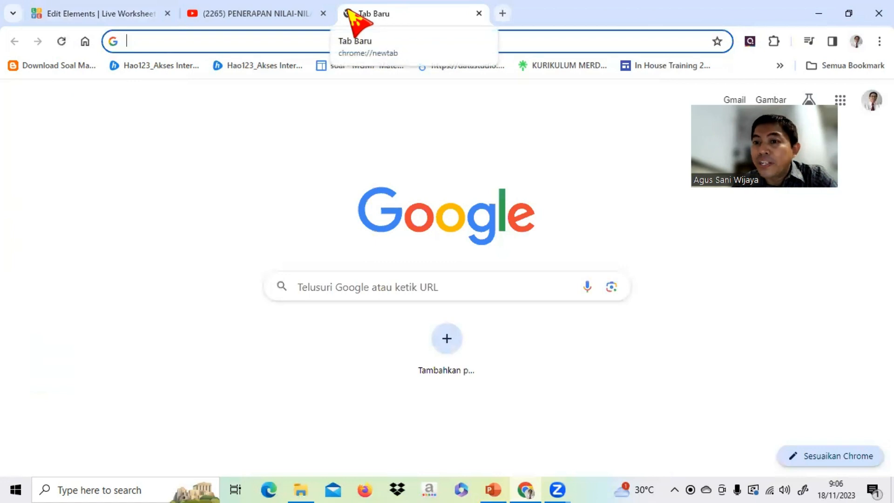
{"action": "left_click", "coordinate": [328, 289]}
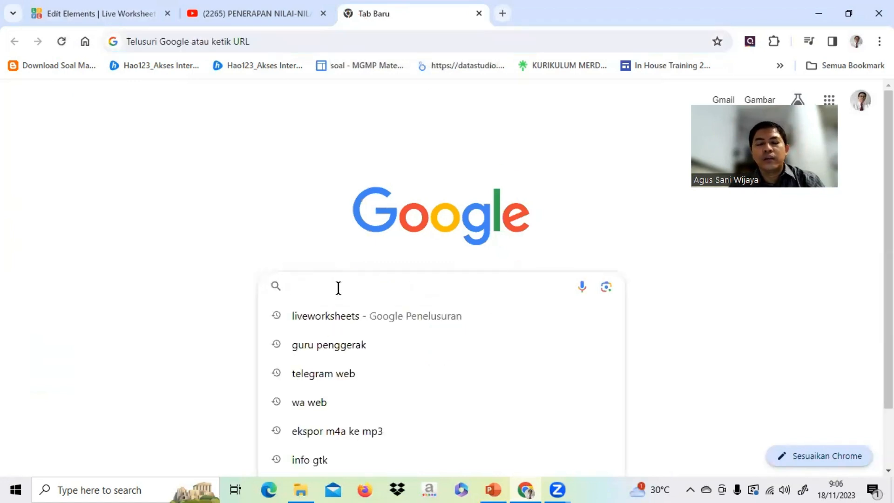
{"action": "type", "text": "pengamalan"}
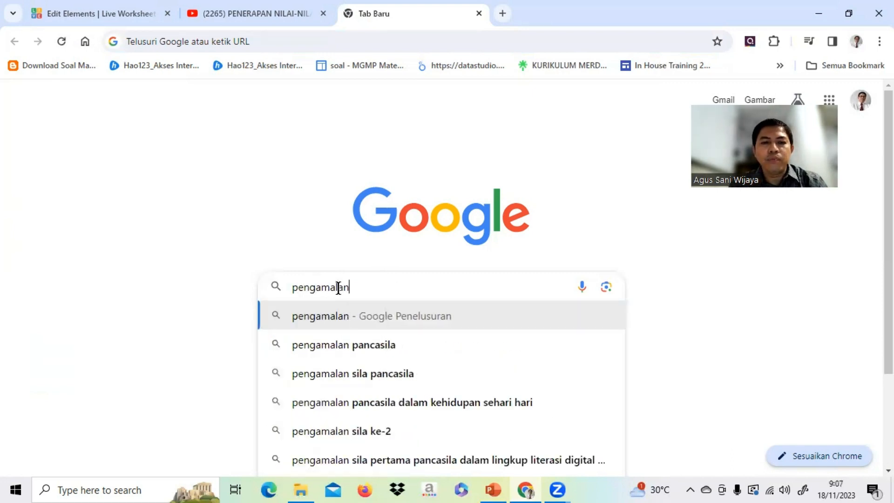
{"action": "left_click", "coordinate": [419, 403]}
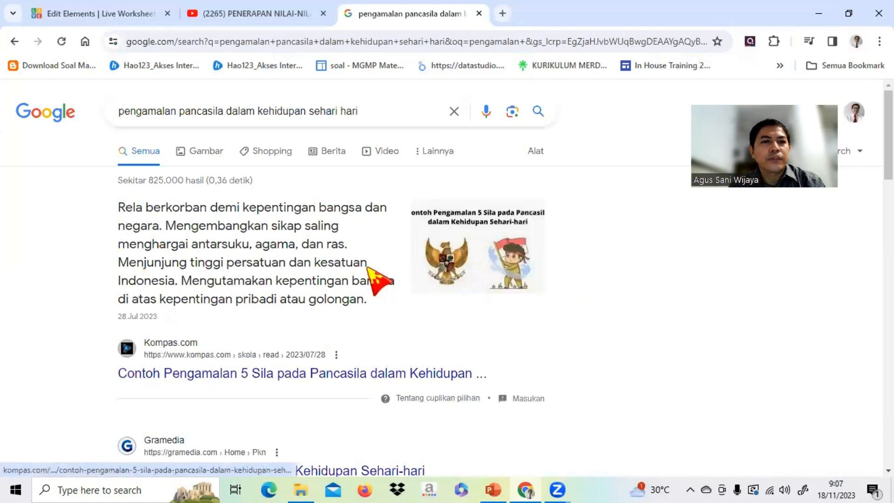
Open the Bobo.ID article "35 Contoh Pengamalan Pancasila dalam Kehidupan Sehari-Hari" from the search results and dismiss its Promotions pop-up.
{"action": "scroll", "coordinate": [294, 198], "scroll_direction": "down", "scroll_amount": 3}
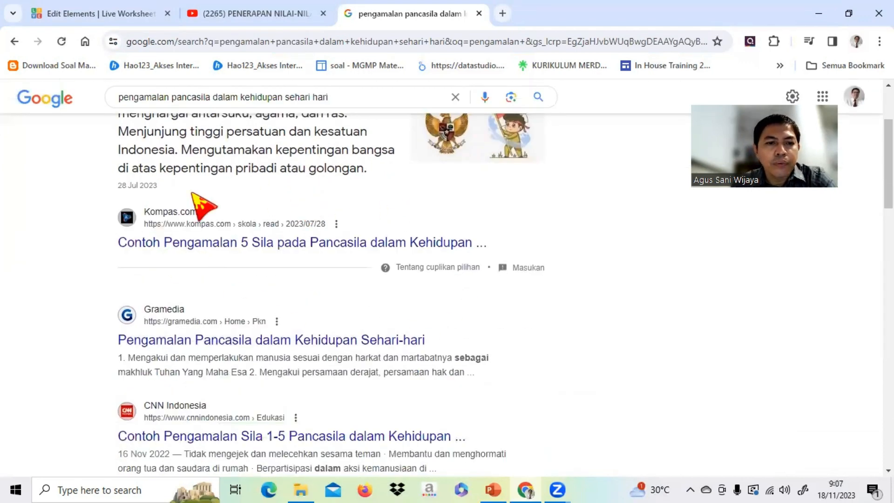
{"action": "scroll", "coordinate": [228, 200], "scroll_direction": "down", "scroll_amount": 4}
{"action": "scroll", "coordinate": [223, 205], "scroll_direction": "down", "scroll_amount": 6}
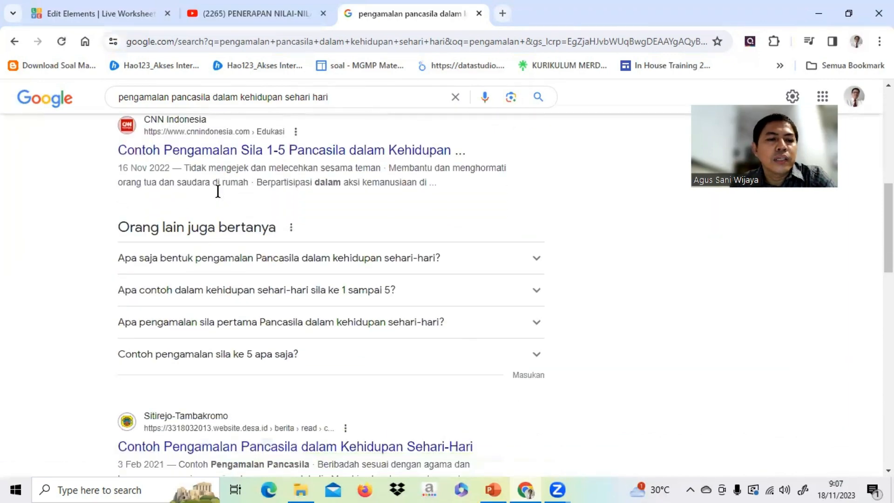
{"action": "scroll", "coordinate": [219, 195], "scroll_direction": "down", "scroll_amount": 10}
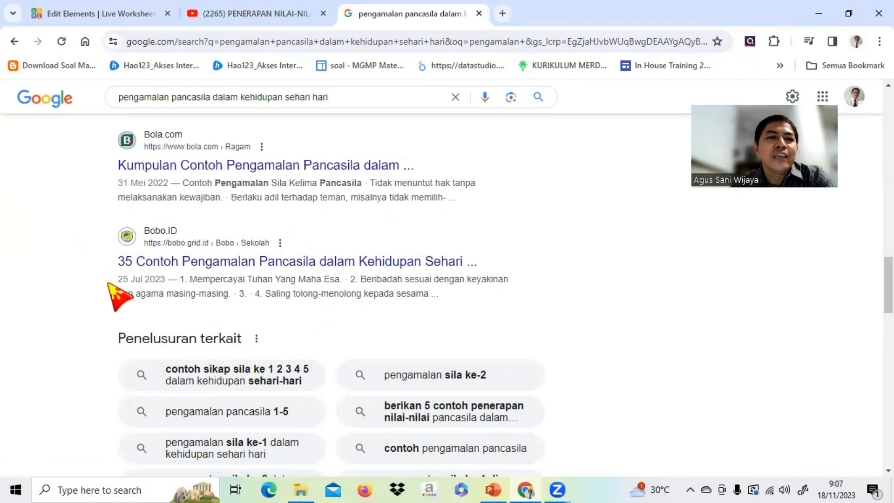
{"action": "left_click", "coordinate": [199, 263]}
{"action": "mouse_move", "coordinate": [198, 270]}
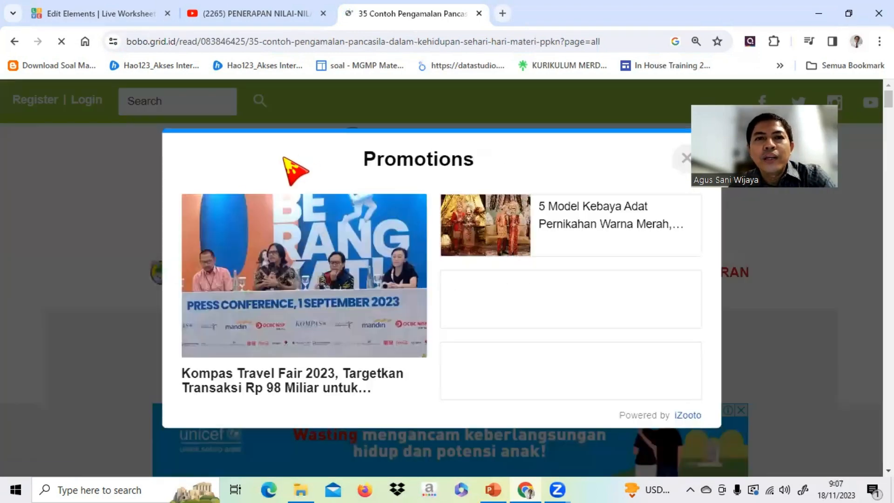
{"action": "left_click", "coordinate": [684, 158]}
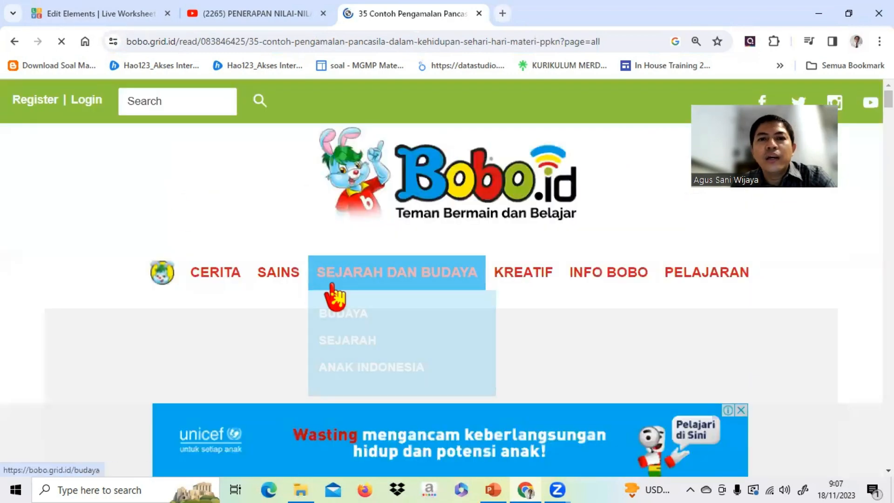
Skim the start of the Bobo.ID article and copy its web address.
{"action": "scroll", "coordinate": [298, 293], "scroll_direction": "down", "scroll_amount": 10}
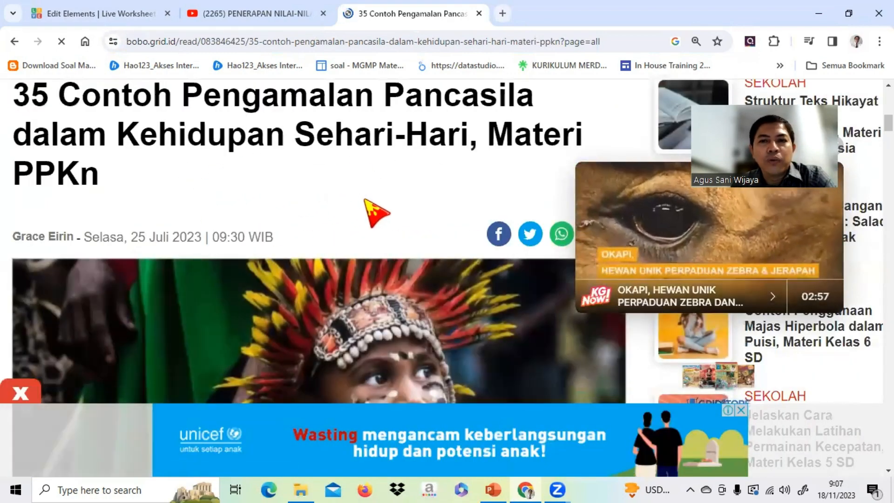
{"action": "scroll", "coordinate": [364, 199], "scroll_direction": "up", "scroll_amount": 8}
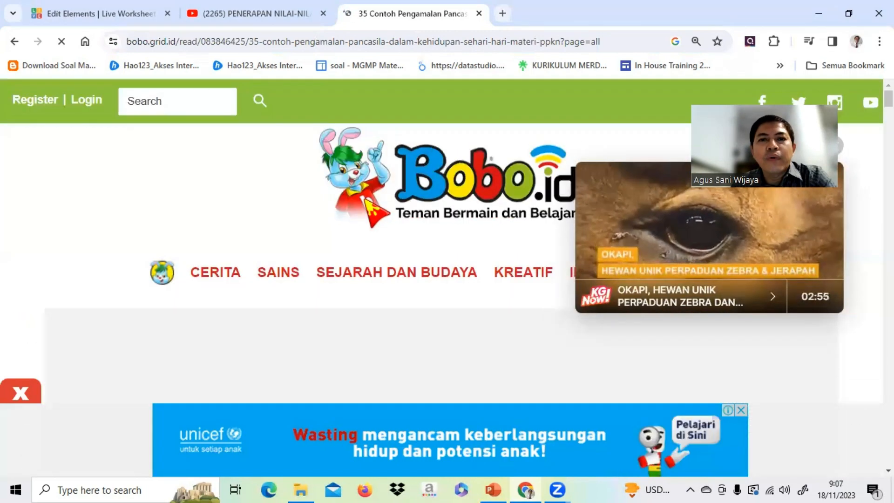
{"action": "scroll", "coordinate": [366, 199], "scroll_direction": "down", "scroll_amount": 2}
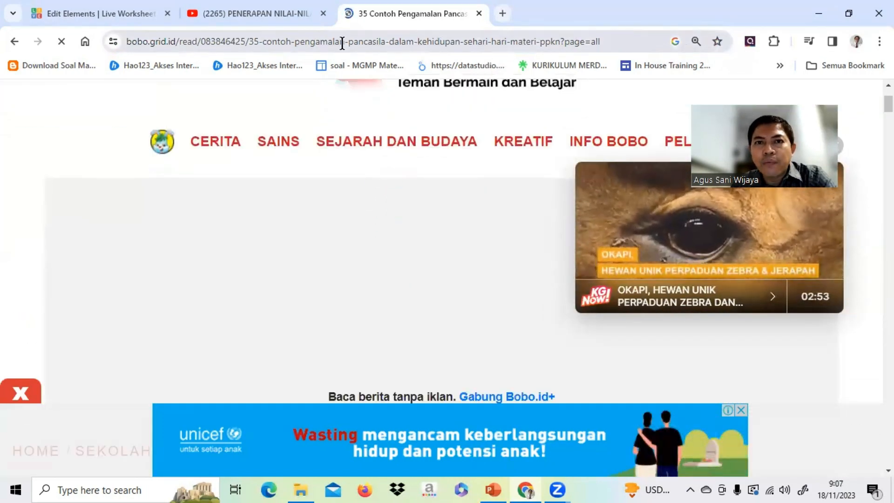
{"action": "left_click", "coordinate": [610, 40]}
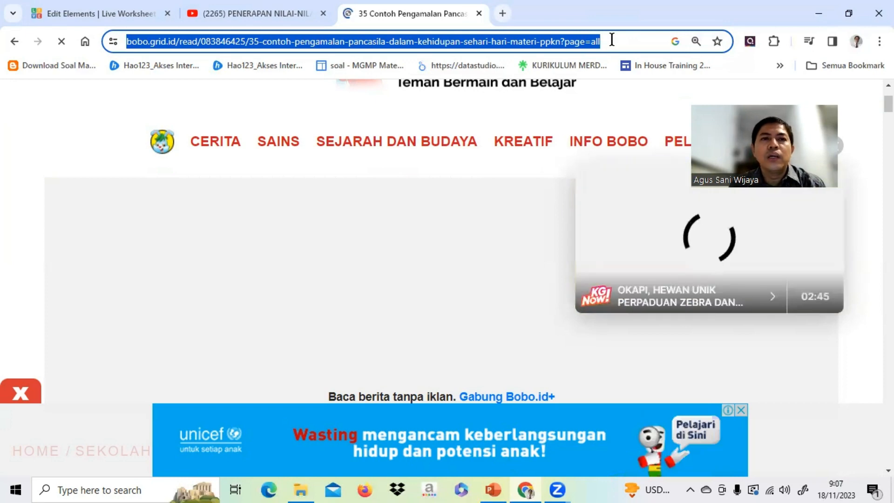
Return to the worksheet editor, paste the Bobo.ID article address as the Link Materi element's URL and save it.
{"action": "left_click", "coordinate": [111, 12]}
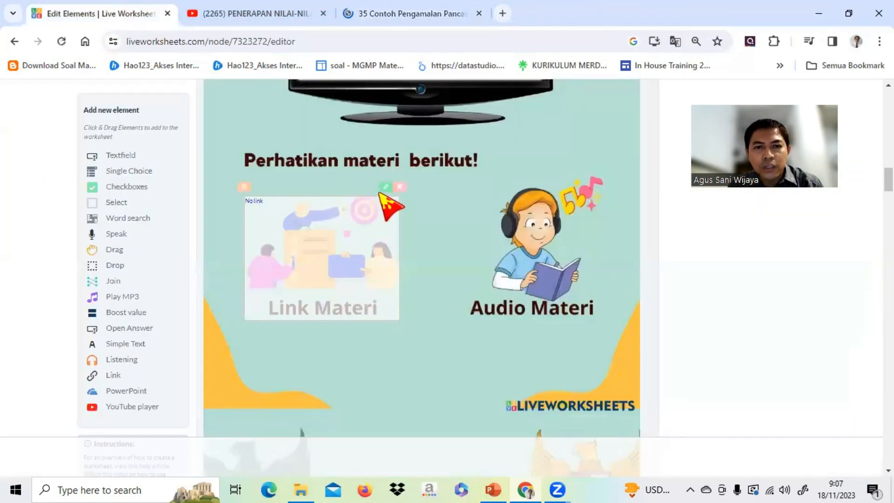
{"action": "mouse_move", "coordinate": [386, 191]}
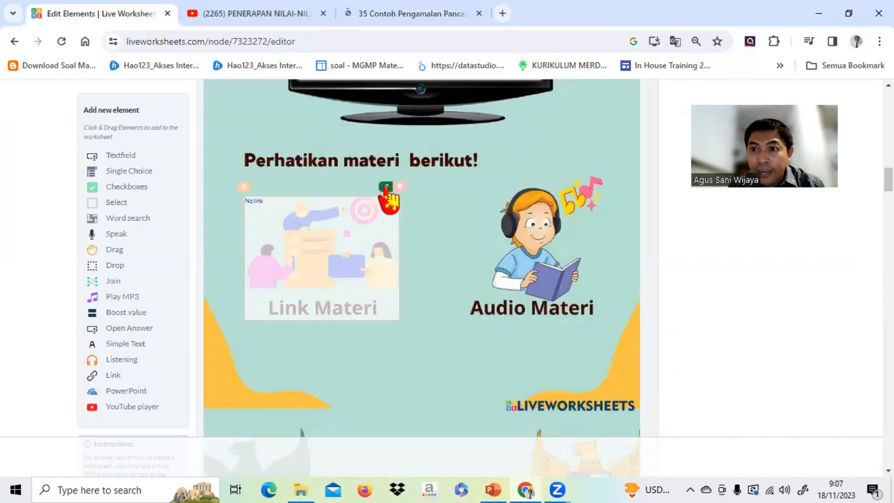
{"action": "left_click", "coordinate": [385, 187]}
{"action": "left_click", "coordinate": [377, 294]}
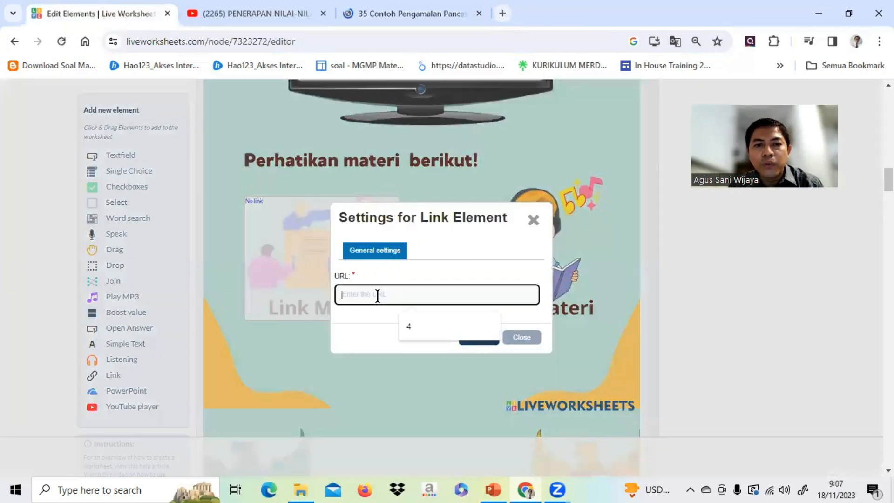
{"action": "key", "text": "ctrl+v"}
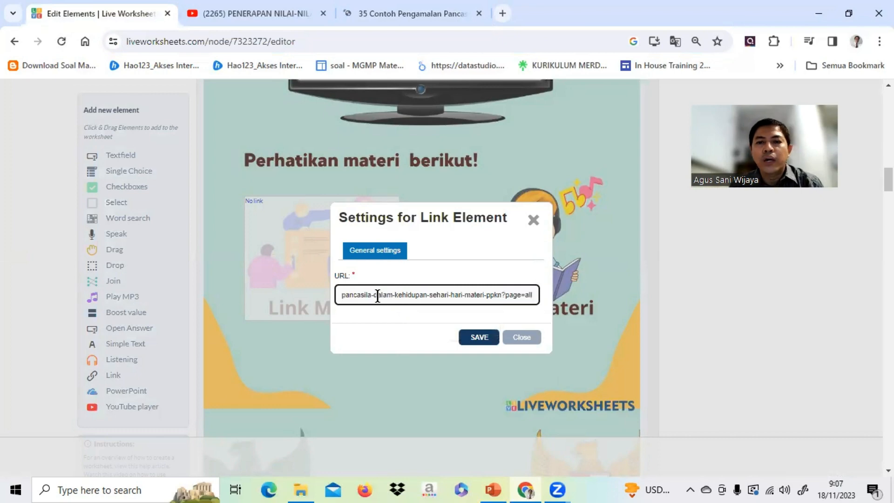
{"action": "left_click", "coordinate": [486, 337]}
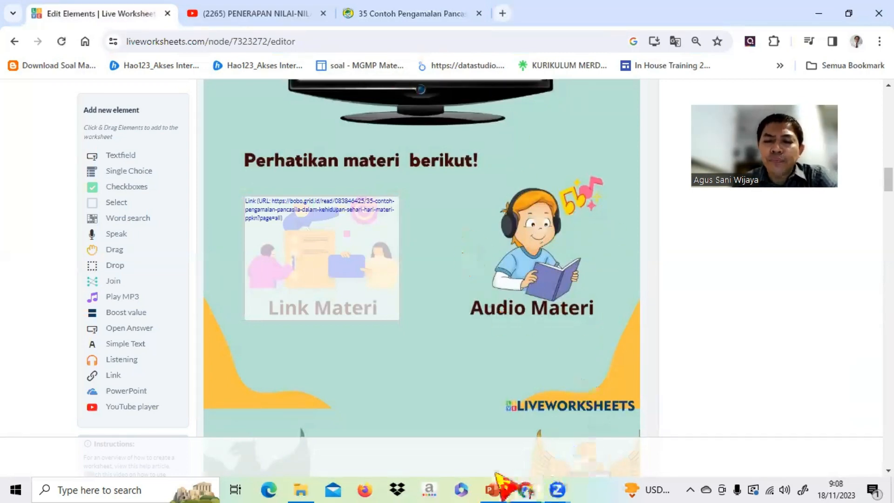
Switch to PowerPoint and start the slide show at the slide "Cara merekam suara di laptop Windows 10".
{"action": "left_click", "coordinate": [493, 487]}
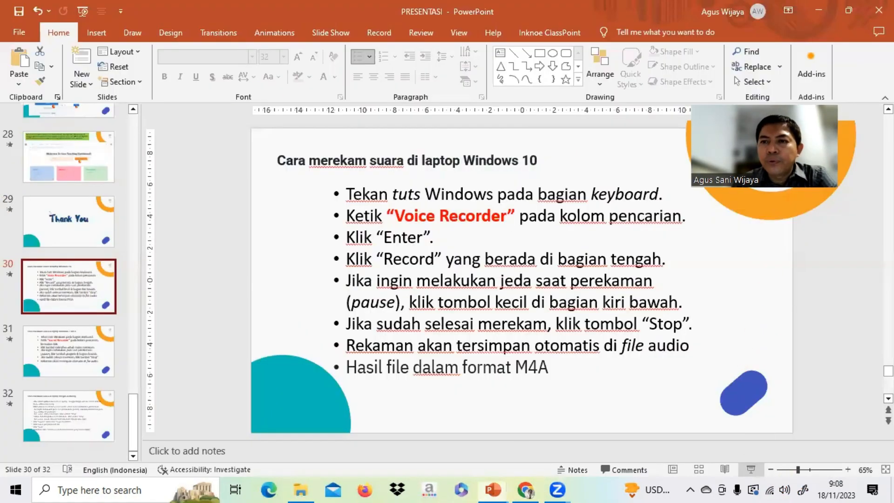
{"action": "left_click", "coordinate": [750, 469]}
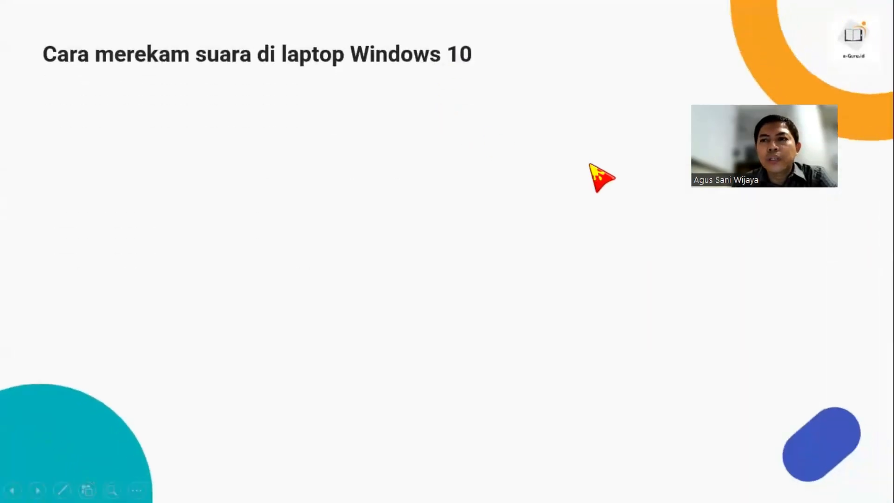
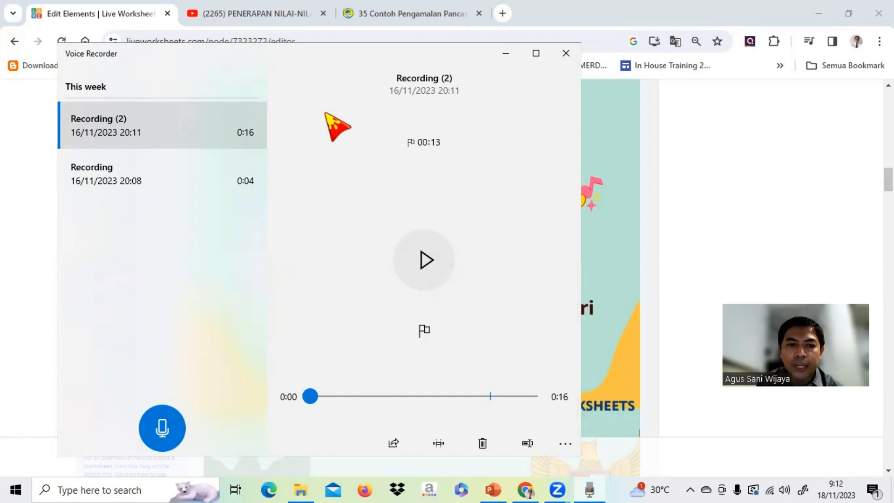
Record a voice clip of about 13 seconds in Voice Recorder and play it back before closing the recorder.
{"action": "left_click", "coordinate": [162, 427]}
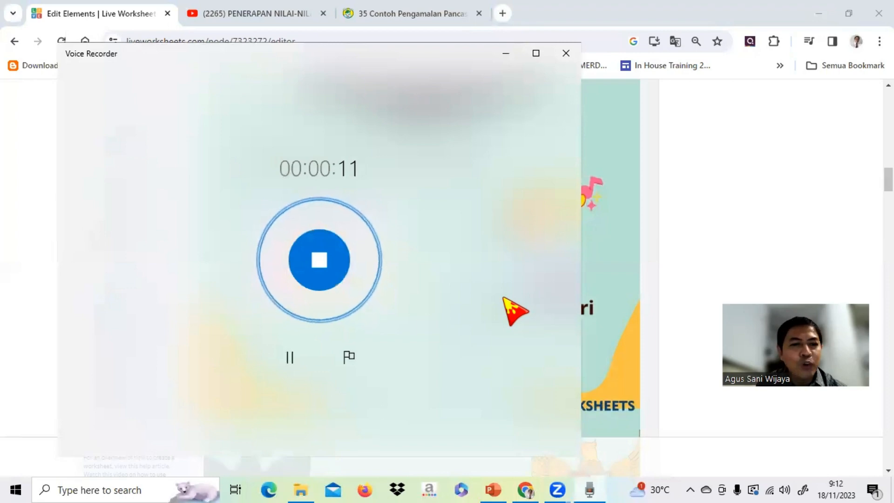
{"action": "left_click", "coordinate": [313, 254]}
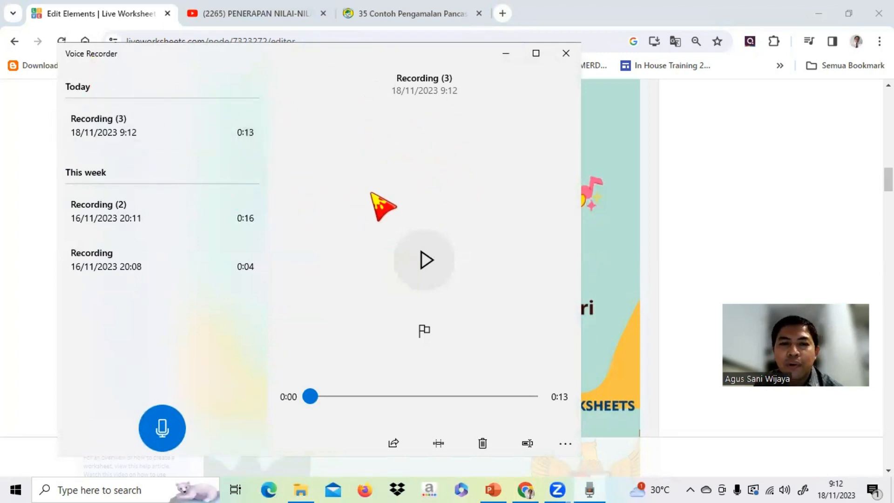
{"action": "left_click", "coordinate": [426, 261]}
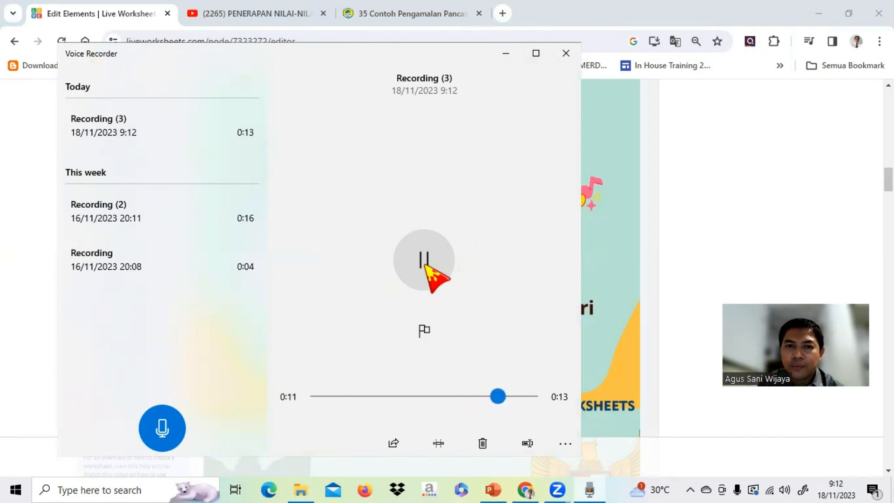
{"action": "left_click", "coordinate": [433, 277]}
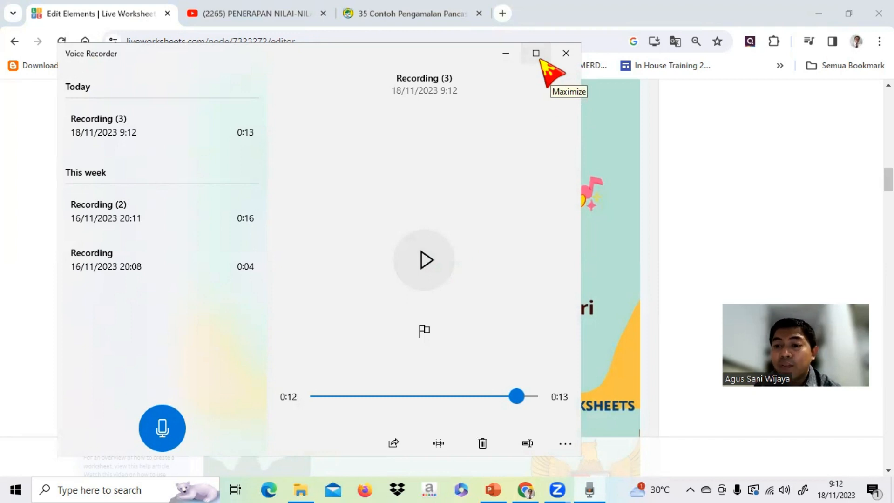
{"action": "left_click", "coordinate": [566, 53]}
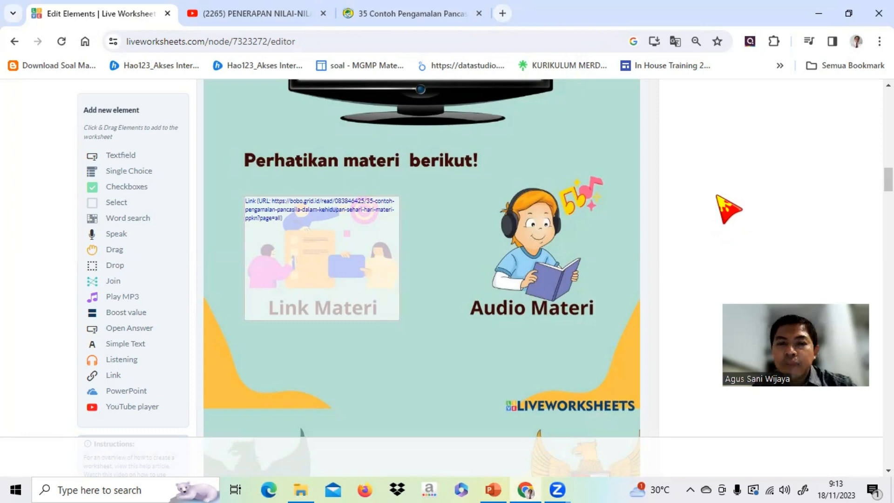
Close the Bobo.ID article and run a new Google search for "eksprt m4a to mp3".
{"action": "left_click", "coordinate": [479, 13]}
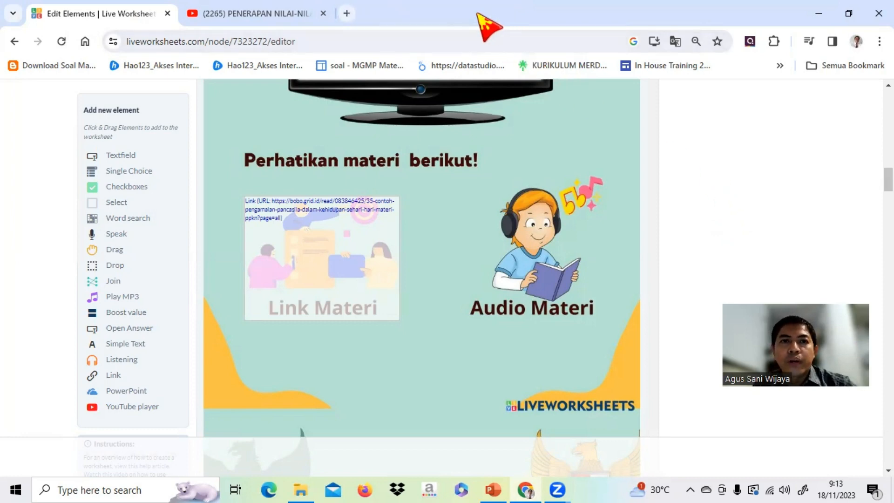
{"action": "left_click", "coordinate": [346, 13]}
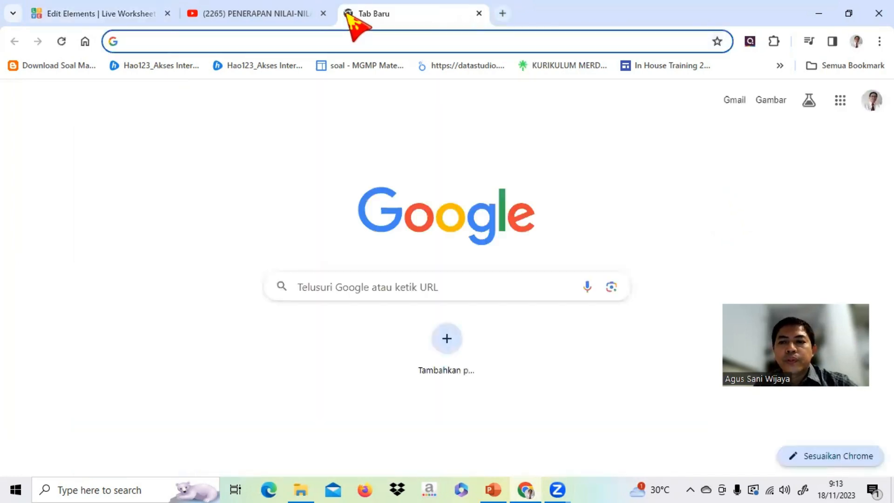
{"action": "left_click", "coordinate": [392, 287]}
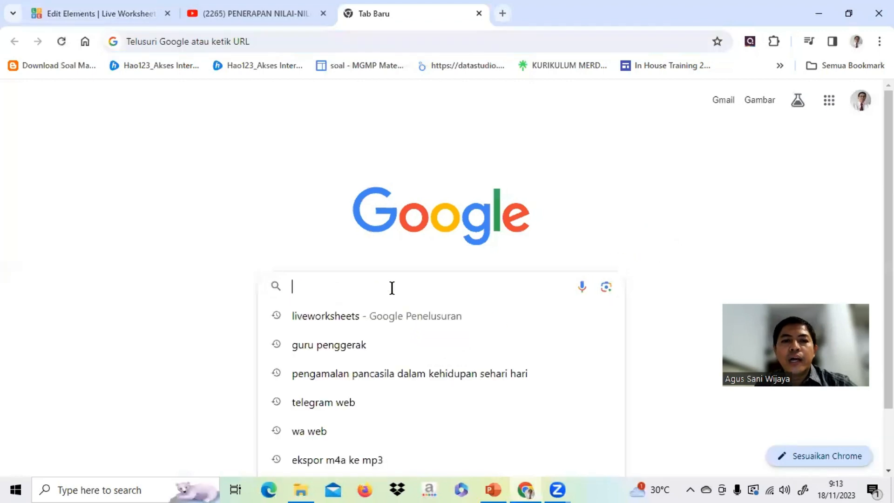
{"action": "type", "text": "eks"}
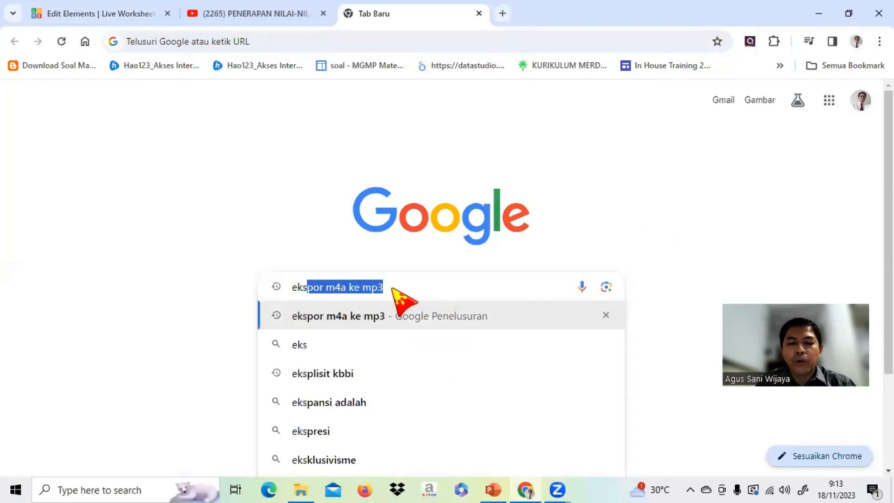
{"action": "type", "text": "prt "}
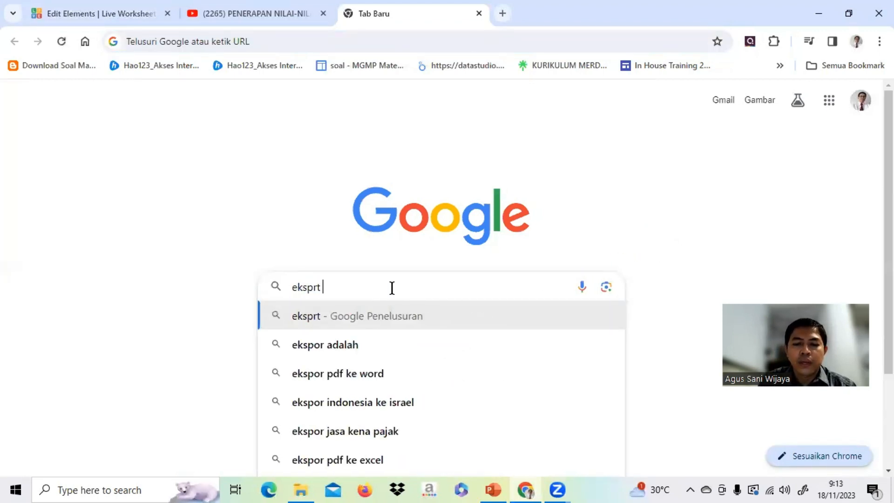
{"action": "type", "text": "m4a"}
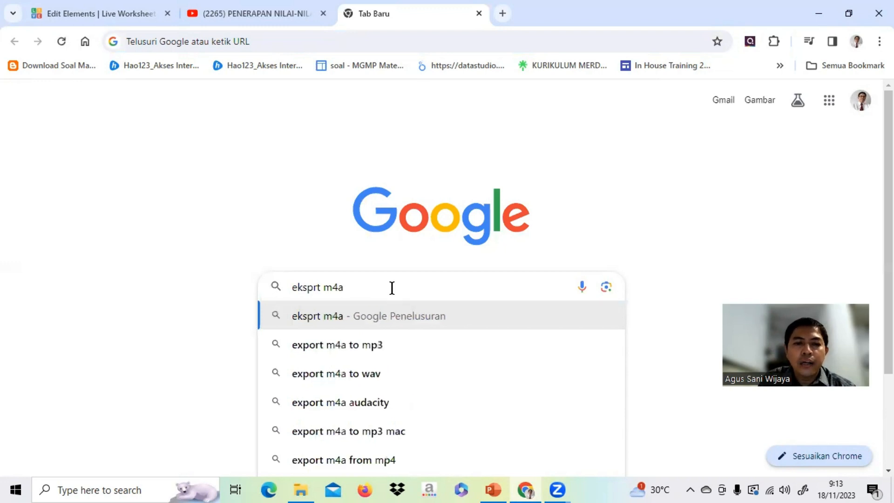
{"action": "type", "text": " to"}
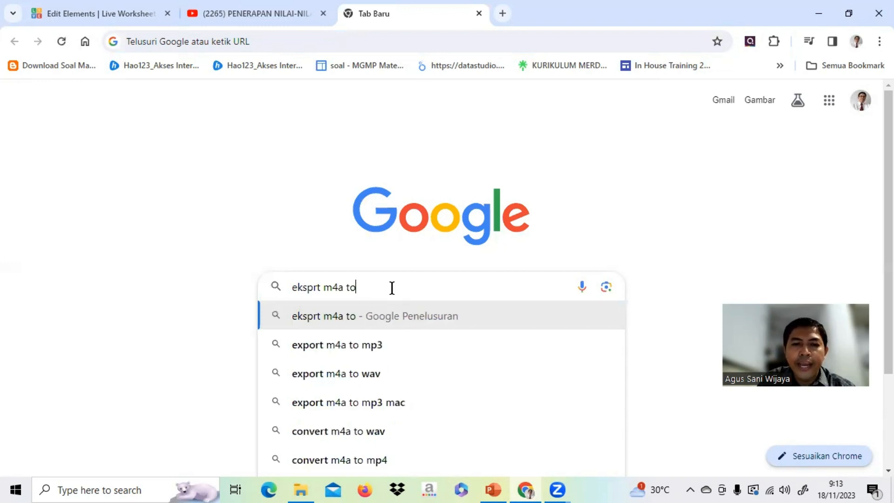
{"action": "type", "text": " mp"}
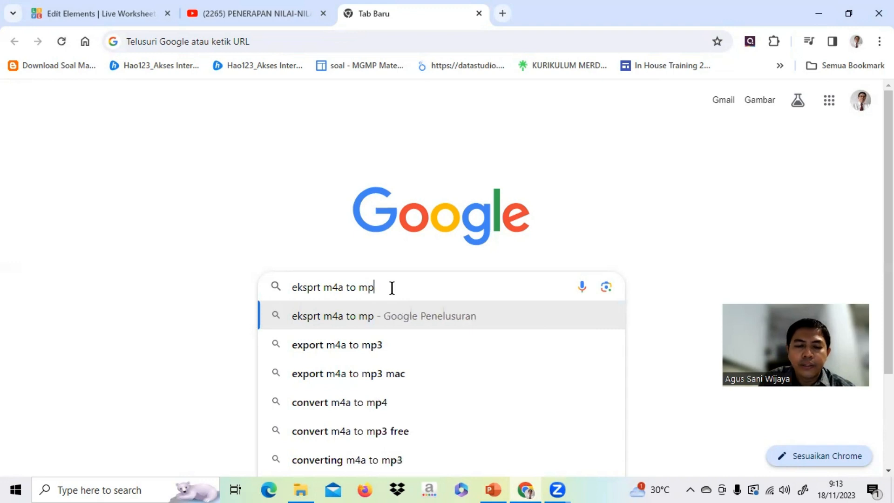
{"action": "type", "text": "3"}
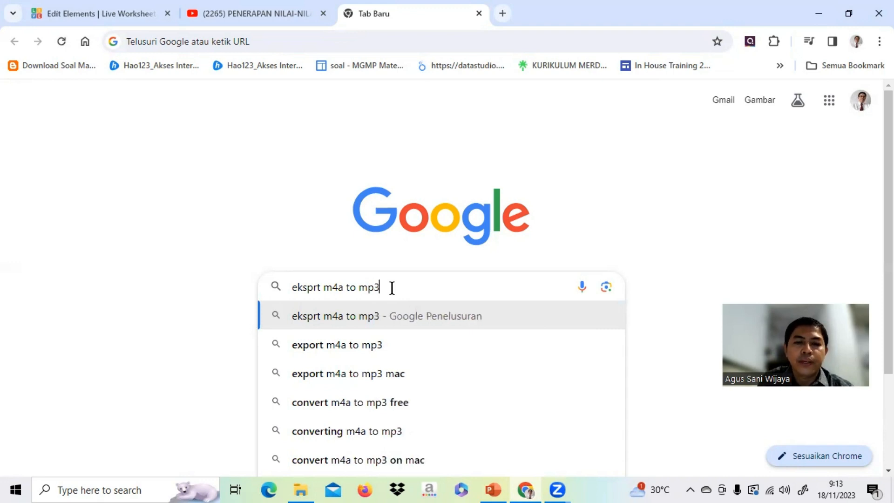
{"action": "key", "text": "Return"}
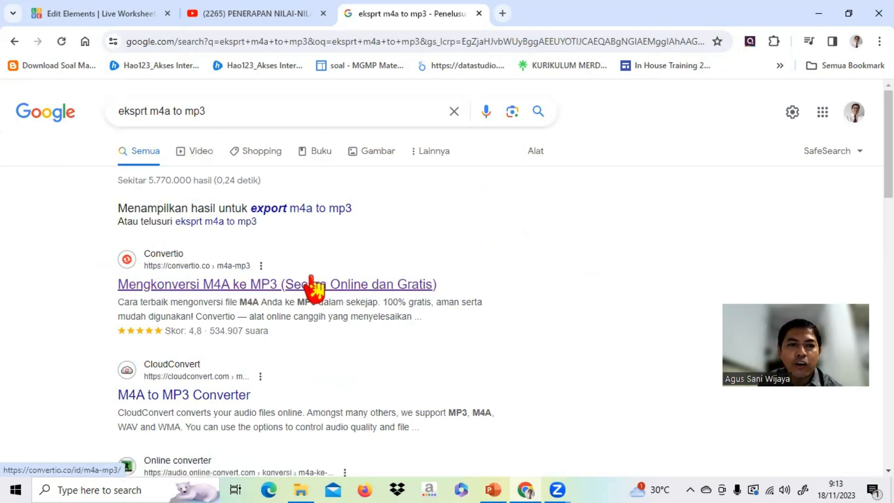
Open Convertio's M4A to MP3 converter from the results and load Recording (3) from the Sound recordings folder in Documents.
{"action": "left_click", "coordinate": [186, 286]}
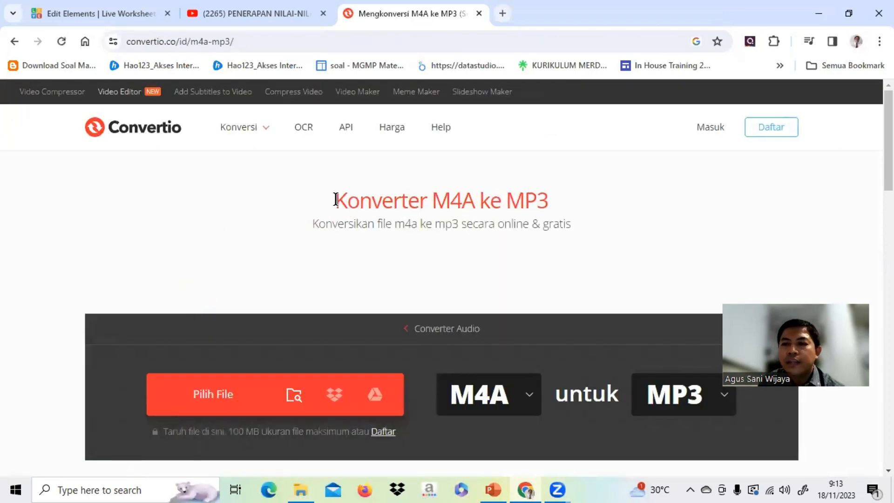
{"action": "scroll", "coordinate": [355, 200], "scroll_direction": "down", "scroll_amount": 4}
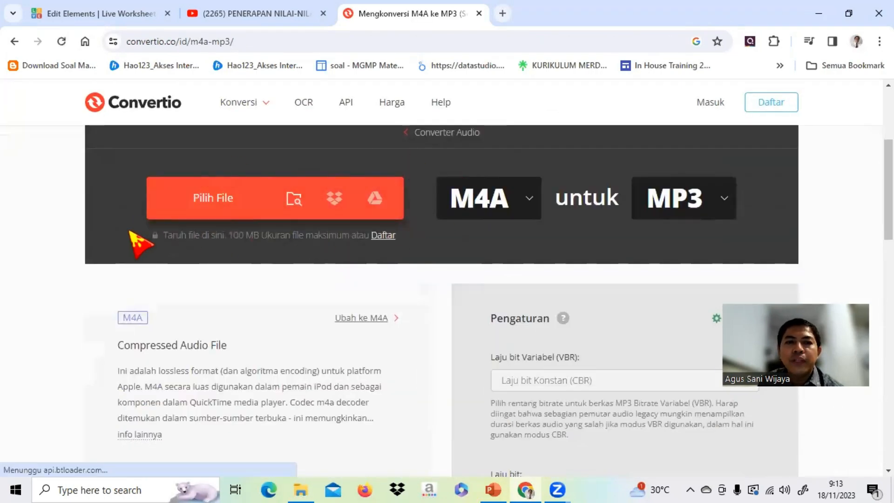
{"action": "left_click", "coordinate": [206, 206]}
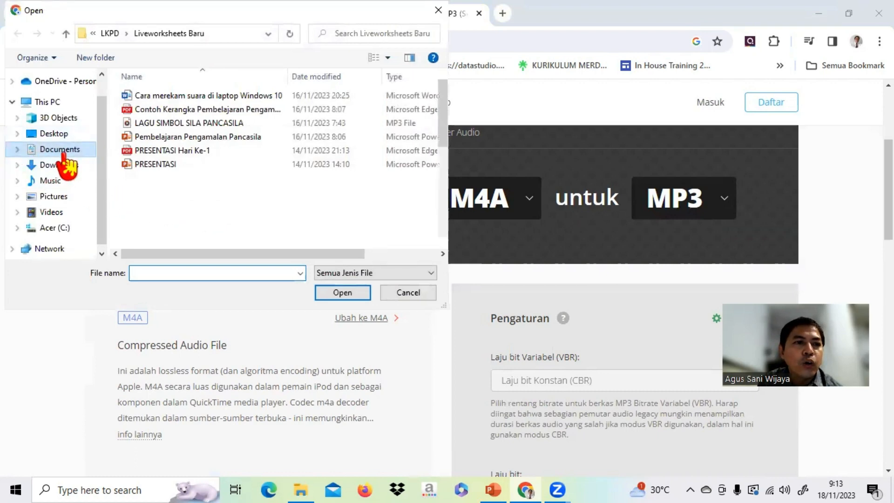
{"action": "left_click", "coordinate": [62, 155]}
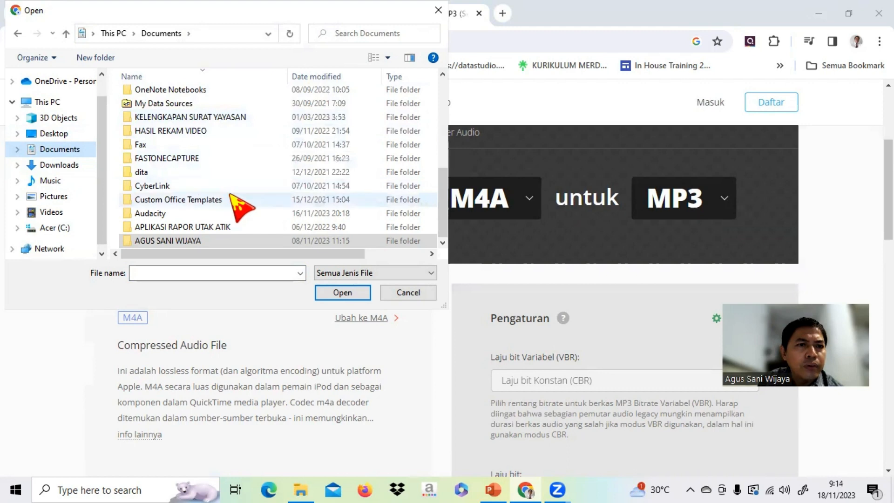
{"action": "scroll", "coordinate": [231, 198], "scroll_direction": "up", "scroll_amount": 3}
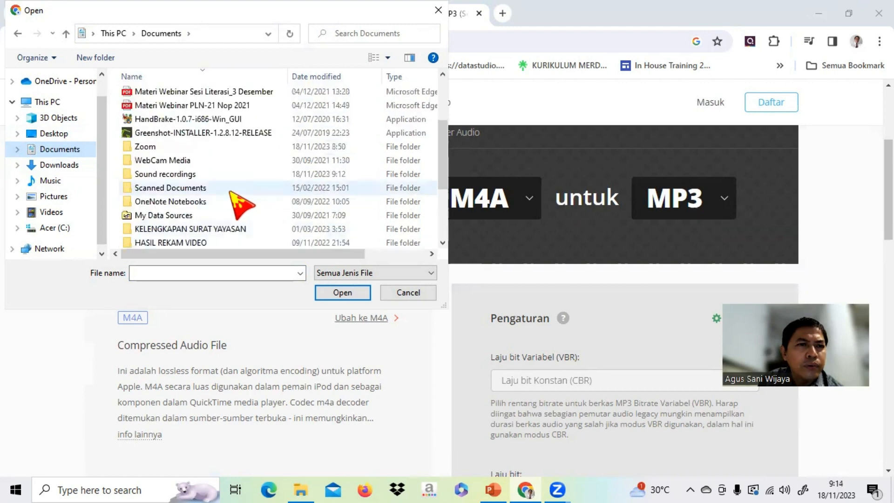
{"action": "left_click", "coordinate": [164, 174]}
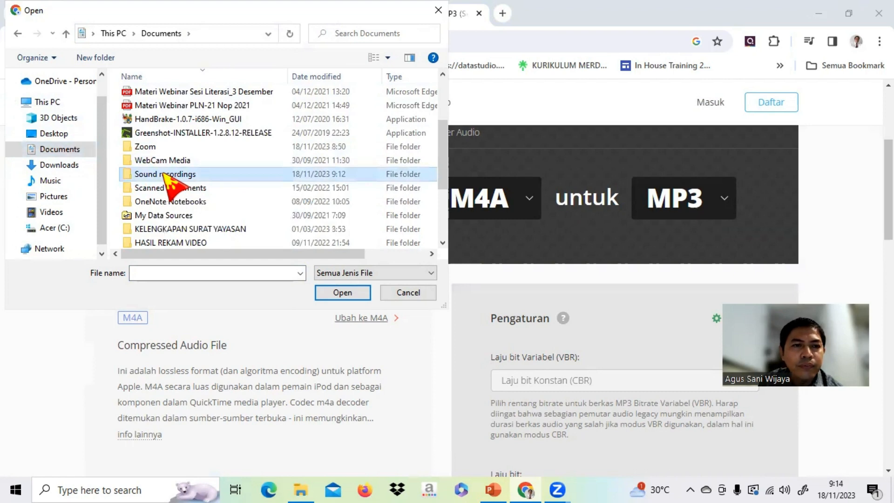
{"action": "double_click", "coordinate": [164, 174]}
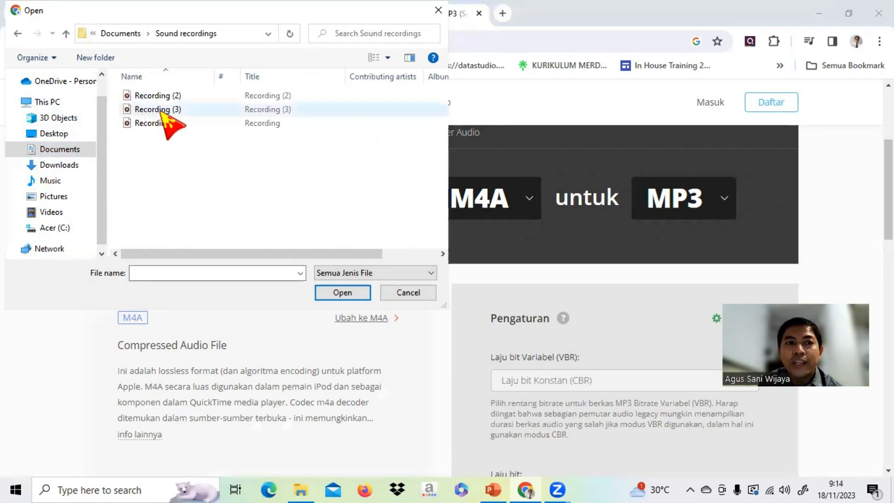
{"action": "left_click", "coordinate": [182, 111]}
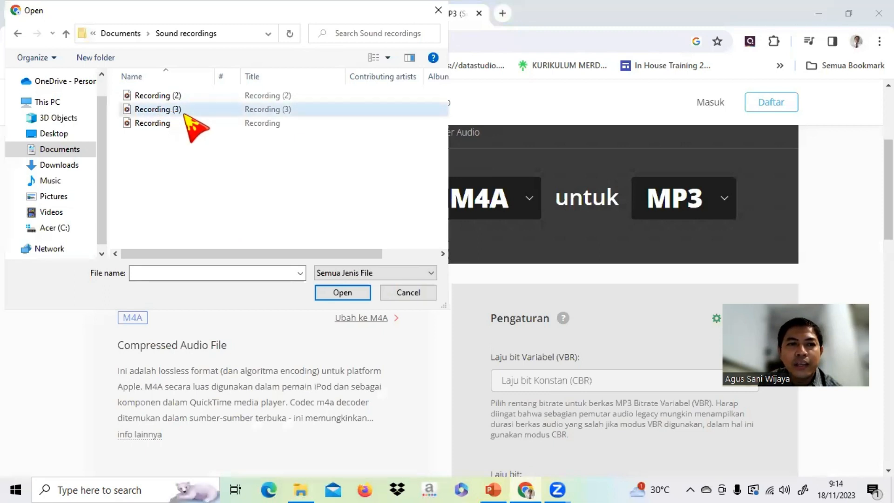
{"action": "left_click", "coordinate": [344, 292]}
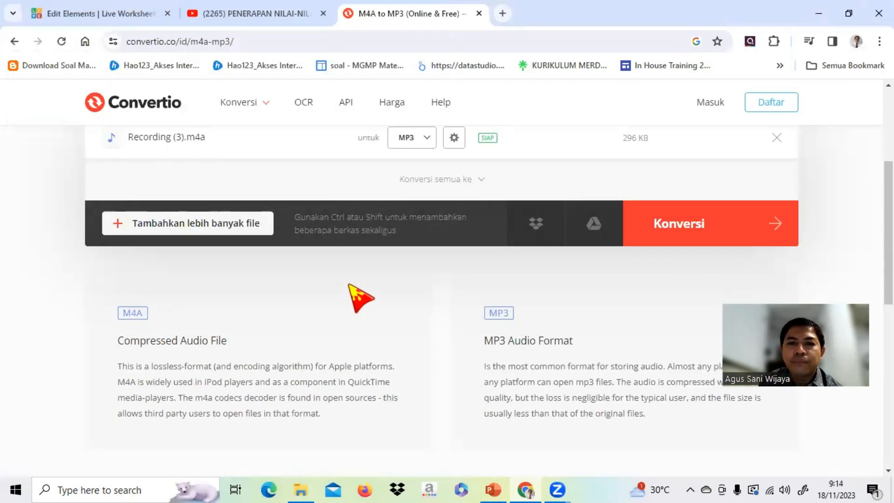
Convert Recording (3).m4a to MP3 and download the converted file.
{"action": "scroll", "coordinate": [355, 297], "scroll_direction": "up", "scroll_amount": 3}
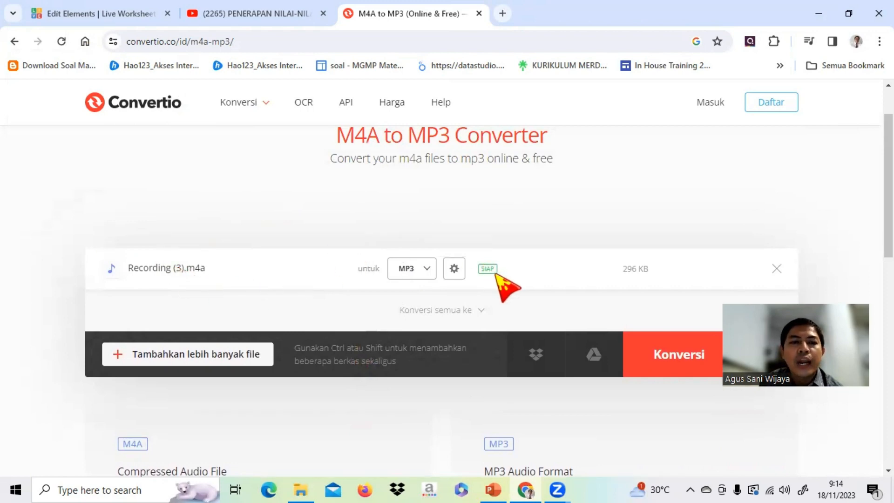
{"action": "scroll", "coordinate": [496, 275], "scroll_direction": "down", "scroll_amount": 1}
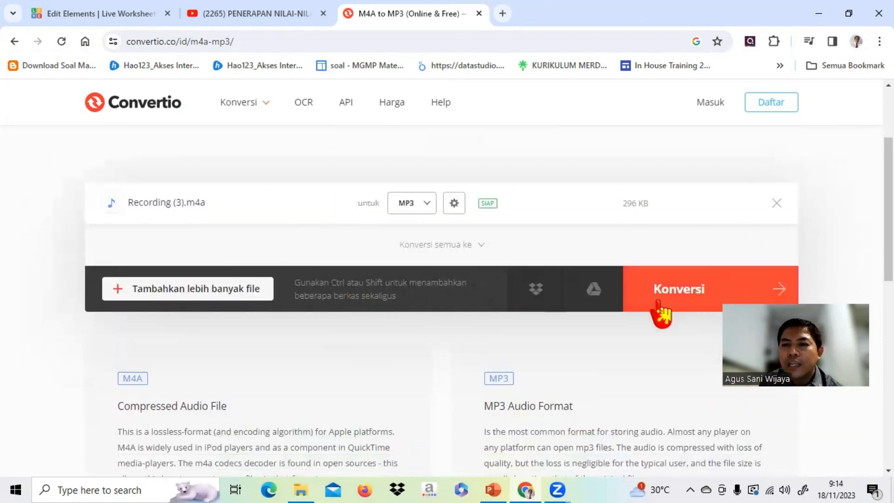
{"action": "left_click", "coordinate": [697, 294]}
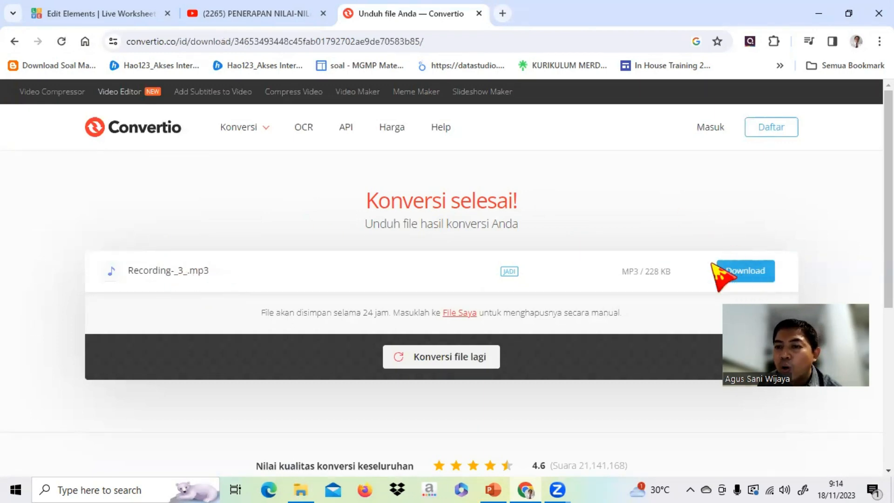
{"action": "left_click", "coordinate": [743, 277]}
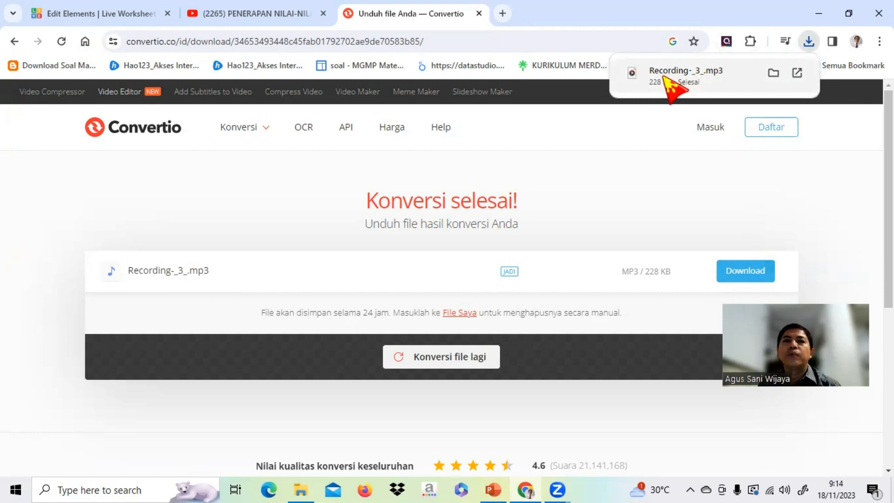
Close the Convertio page and run a new Google search for "audacity".
{"action": "left_click", "coordinate": [479, 14]}
{"action": "left_click", "coordinate": [347, 14]}
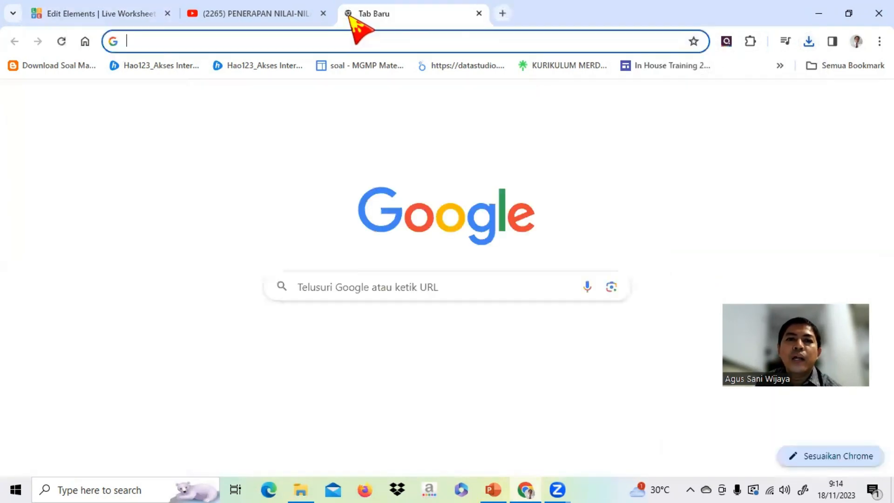
{"action": "left_click", "coordinate": [460, 282]}
{"action": "type", "text": "au"}
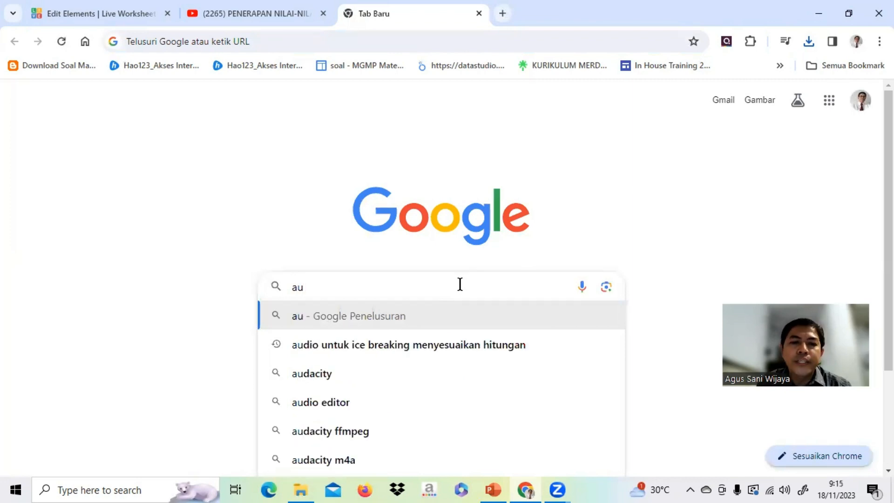
{"action": "left_click", "coordinate": [322, 375]}
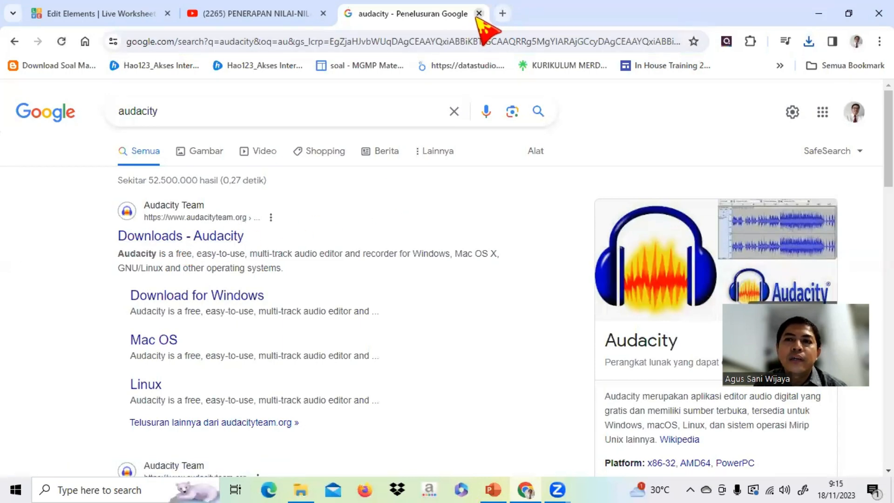
Minimize the browser and launch Audacity from the desktop, skipping the update and dismissing the welcome window.
{"action": "left_click", "coordinate": [821, 14]}
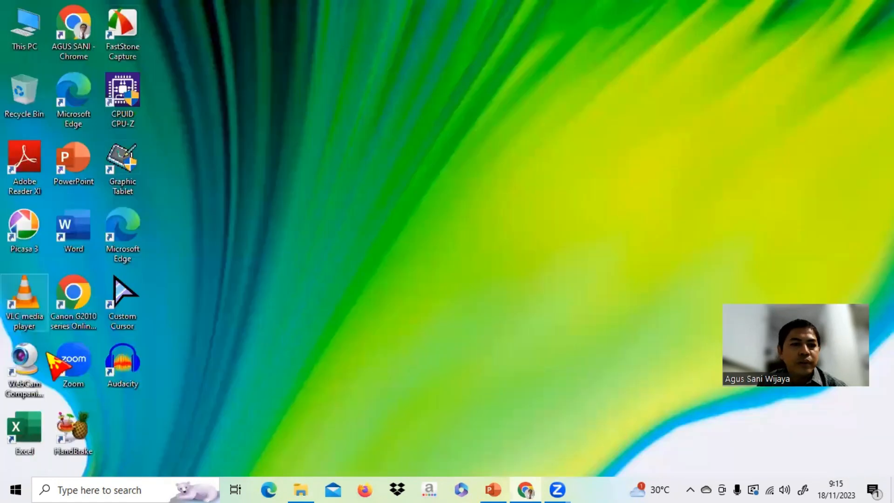
{"action": "double_click", "coordinate": [119, 365]}
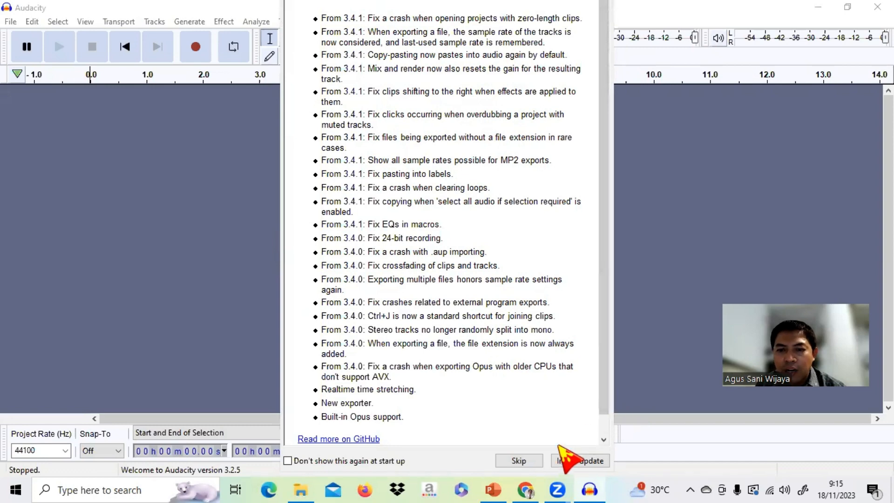
{"action": "left_click", "coordinate": [524, 461]}
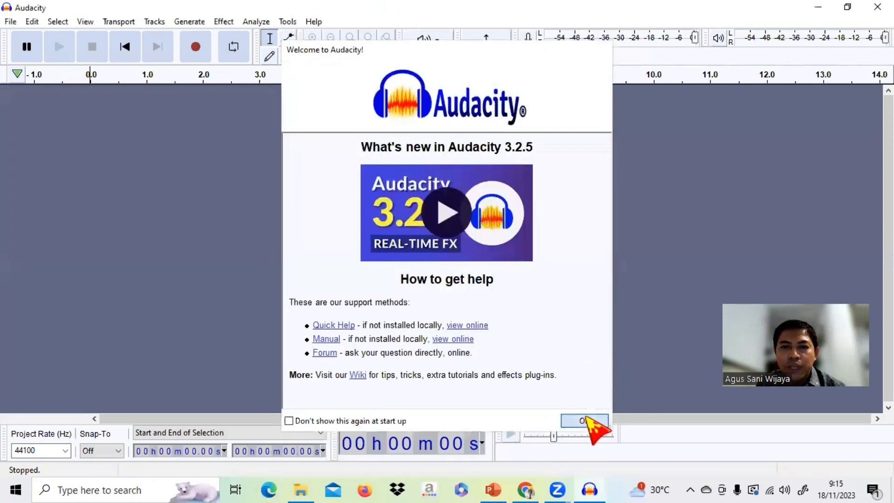
{"action": "left_click", "coordinate": [583, 420]}
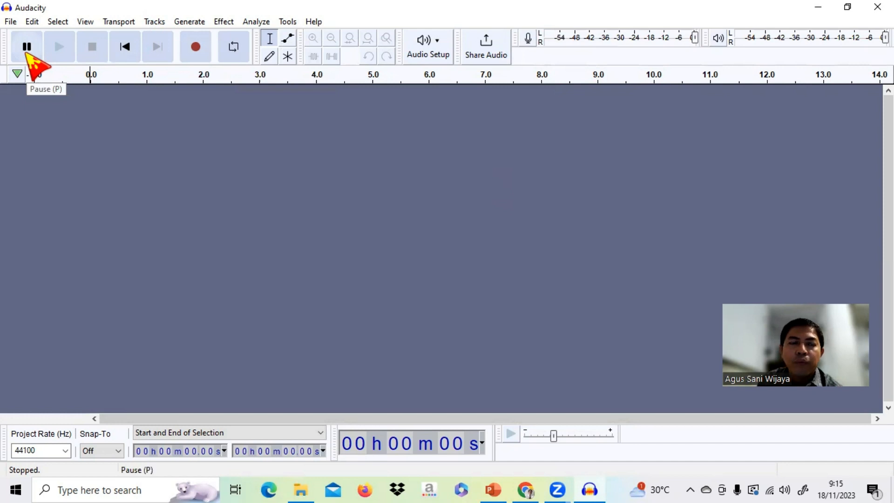
Record about 16 seconds of spoken audio and export it as an MP3 named "pembelajaran pancasila", leaving the metadata tags empty.
{"action": "left_click", "coordinate": [196, 48]}
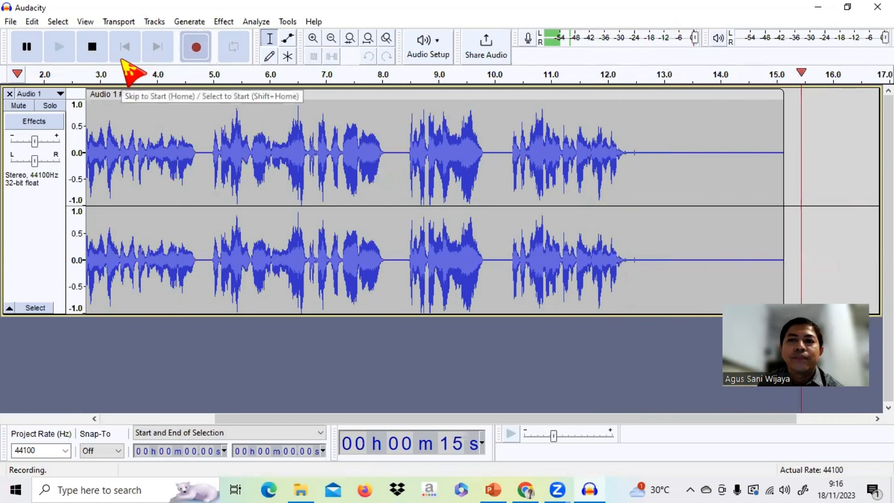
{"action": "left_click", "coordinate": [92, 47]}
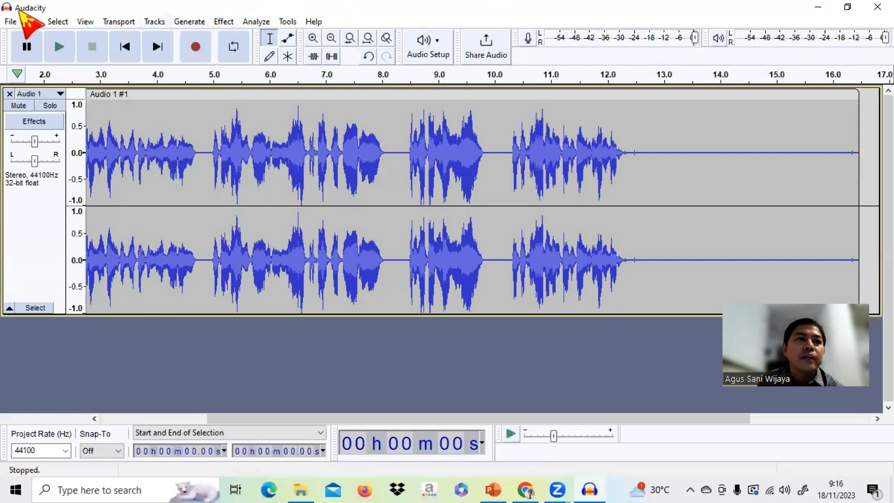
{"action": "left_click", "coordinate": [11, 21]}
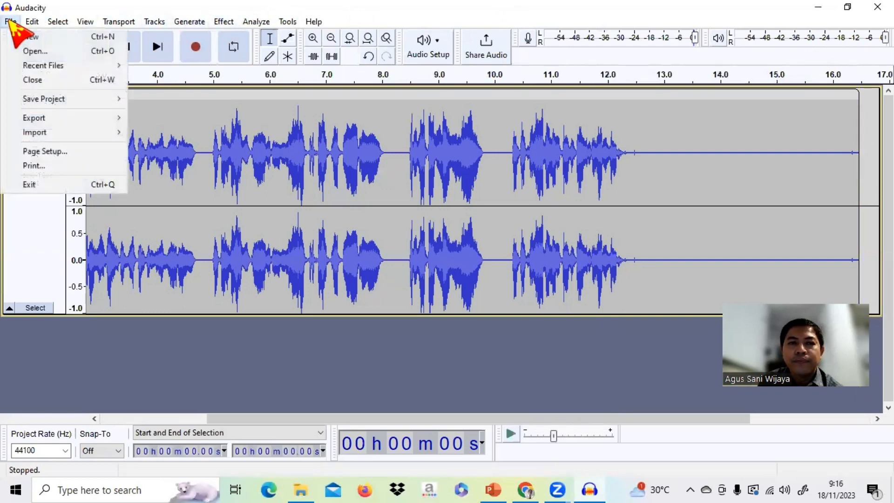
{"action": "mouse_move", "coordinate": [63, 117]}
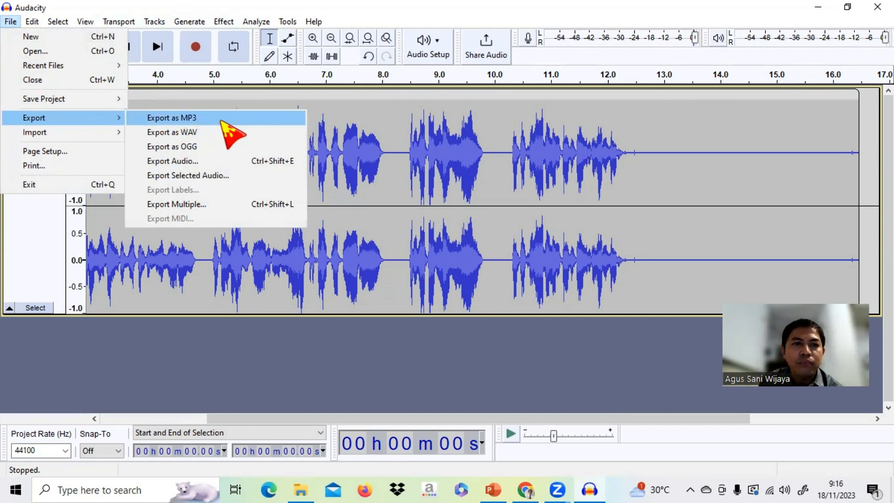
{"action": "left_click", "coordinate": [222, 120]}
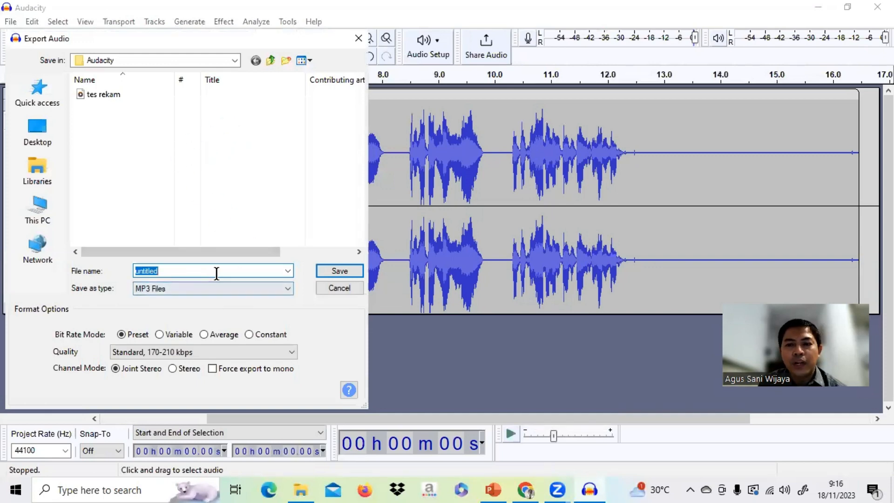
{"action": "type", "text": "pembelajaran pancas"}
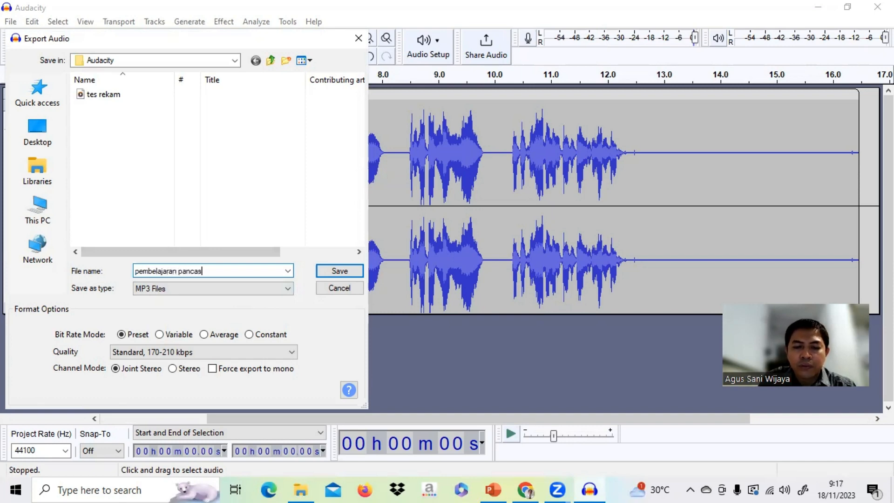
{"action": "type", "text": "ila"}
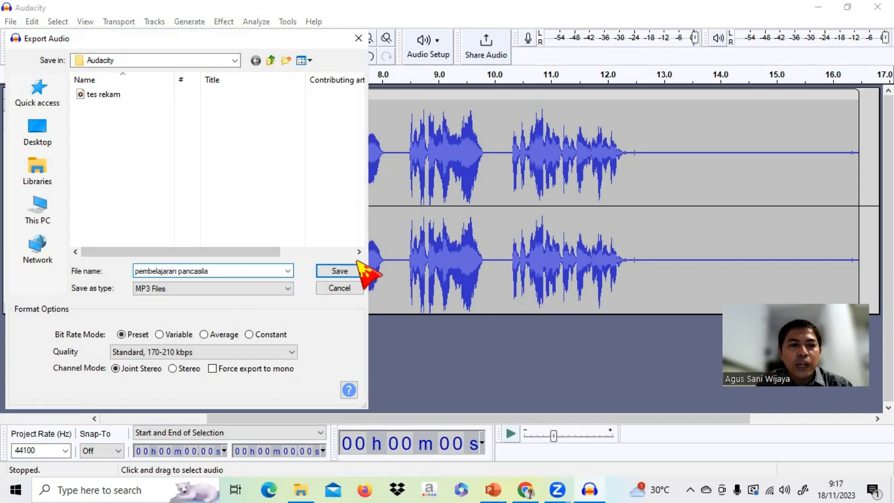
{"action": "left_click", "coordinate": [334, 272]}
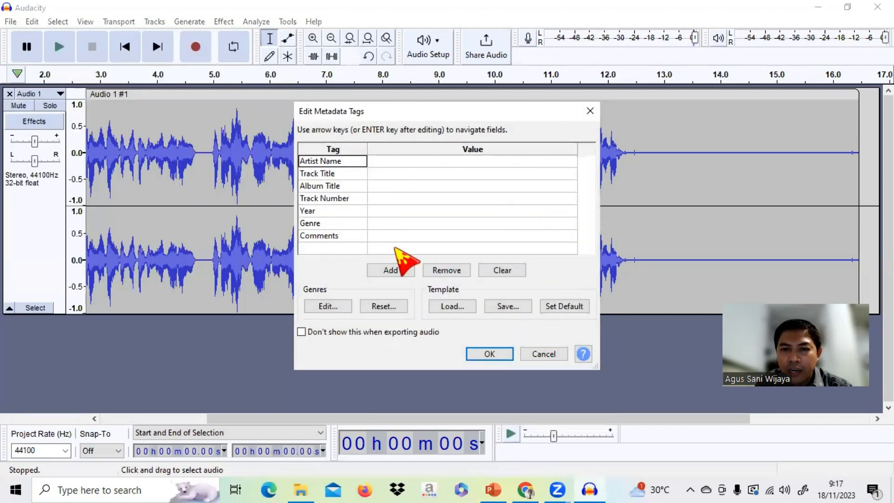
{"action": "left_click", "coordinate": [482, 354]}
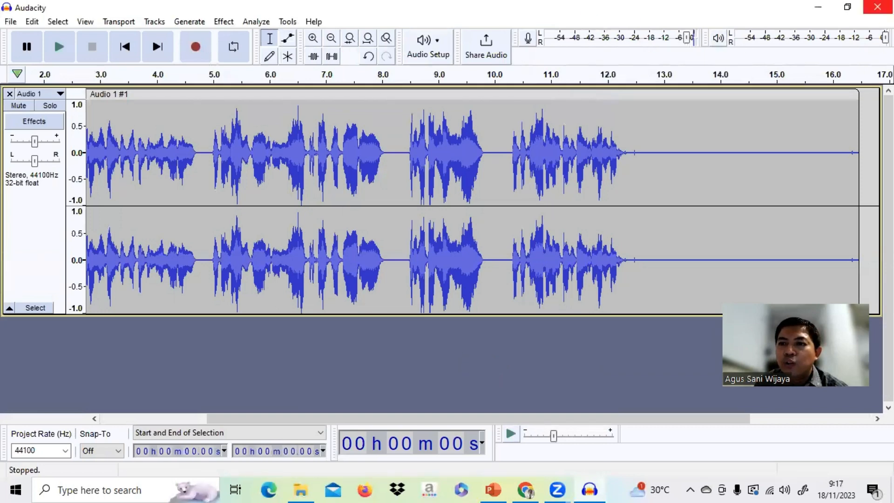
Close Audacity without saving the project and return to the Live Worksheets element editor in Chrome.
{"action": "left_click", "coordinate": [877, 6]}
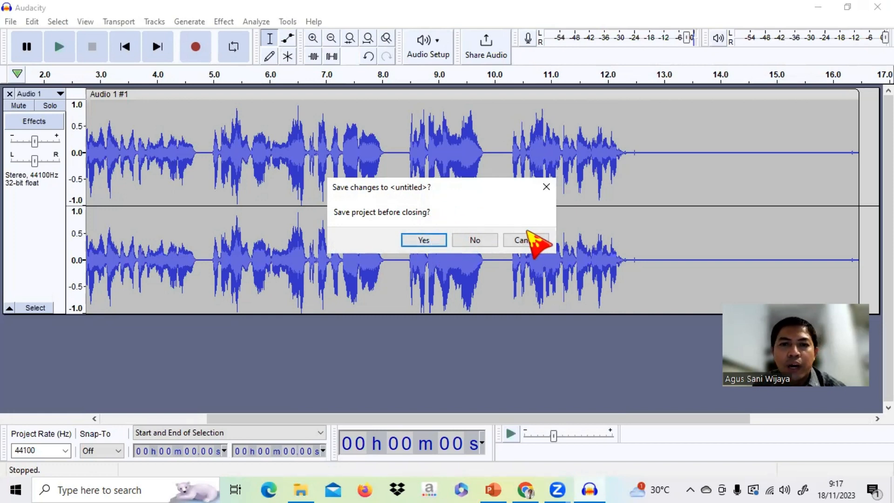
{"action": "left_click", "coordinate": [480, 239]}
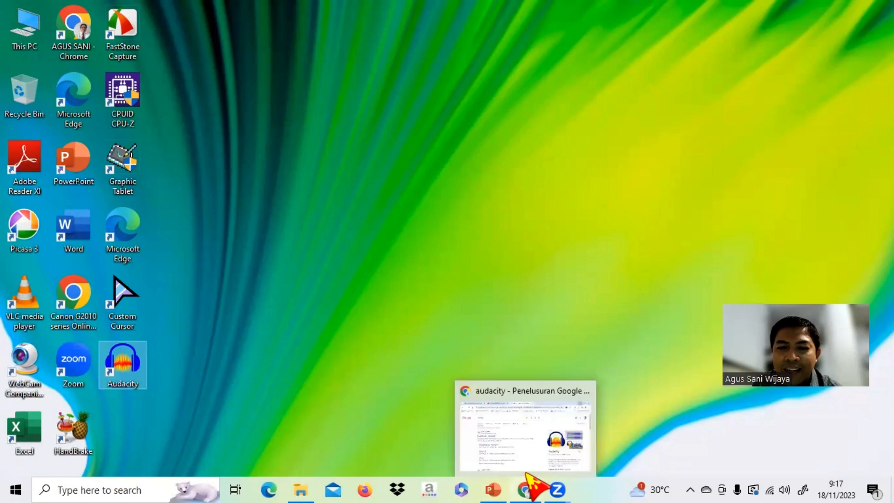
{"action": "left_click", "coordinate": [525, 486]}
{"action": "left_click", "coordinate": [99, 14]}
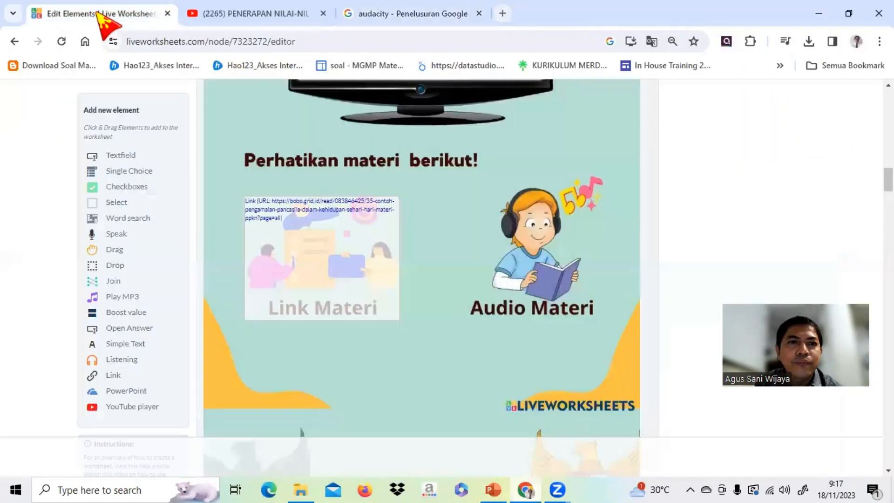